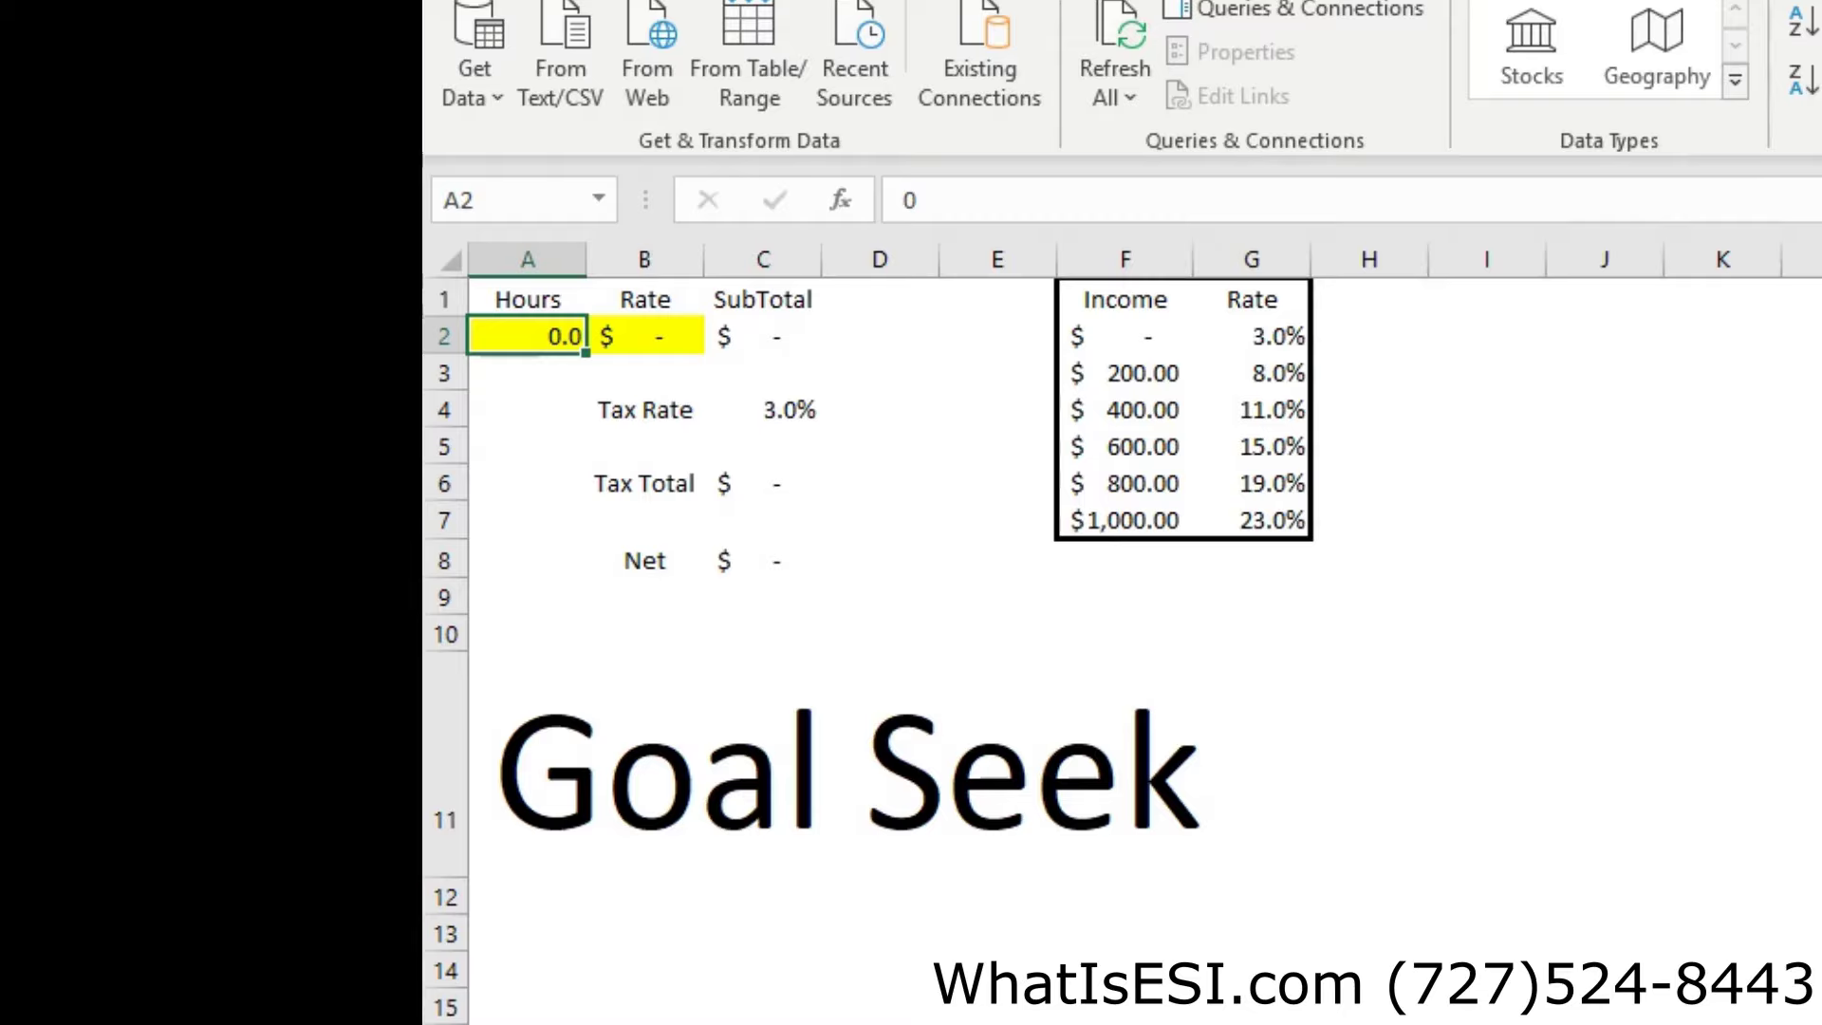
# - Enter 40 as the hours in A2 and 10 as the hourly rate in B2
pyautogui.write('40')
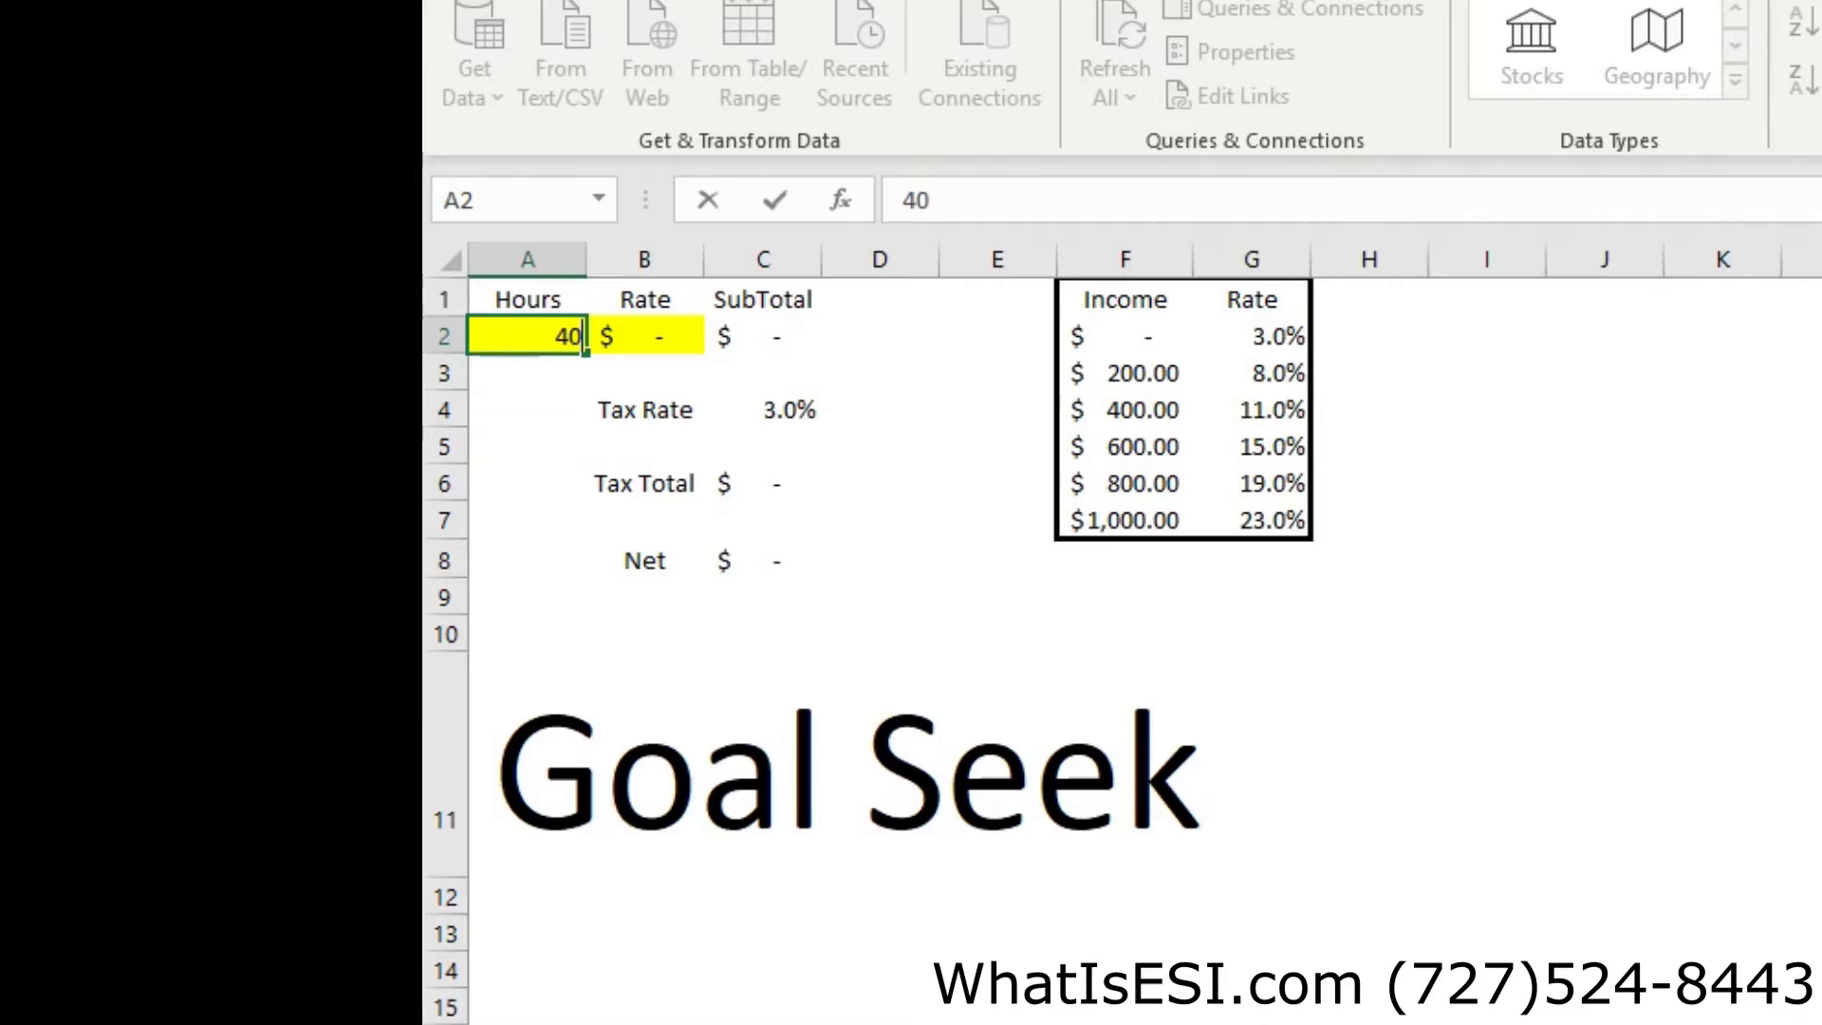
pyautogui.hotkey('ctrl', 'Return')
pyautogui.click(644, 336)
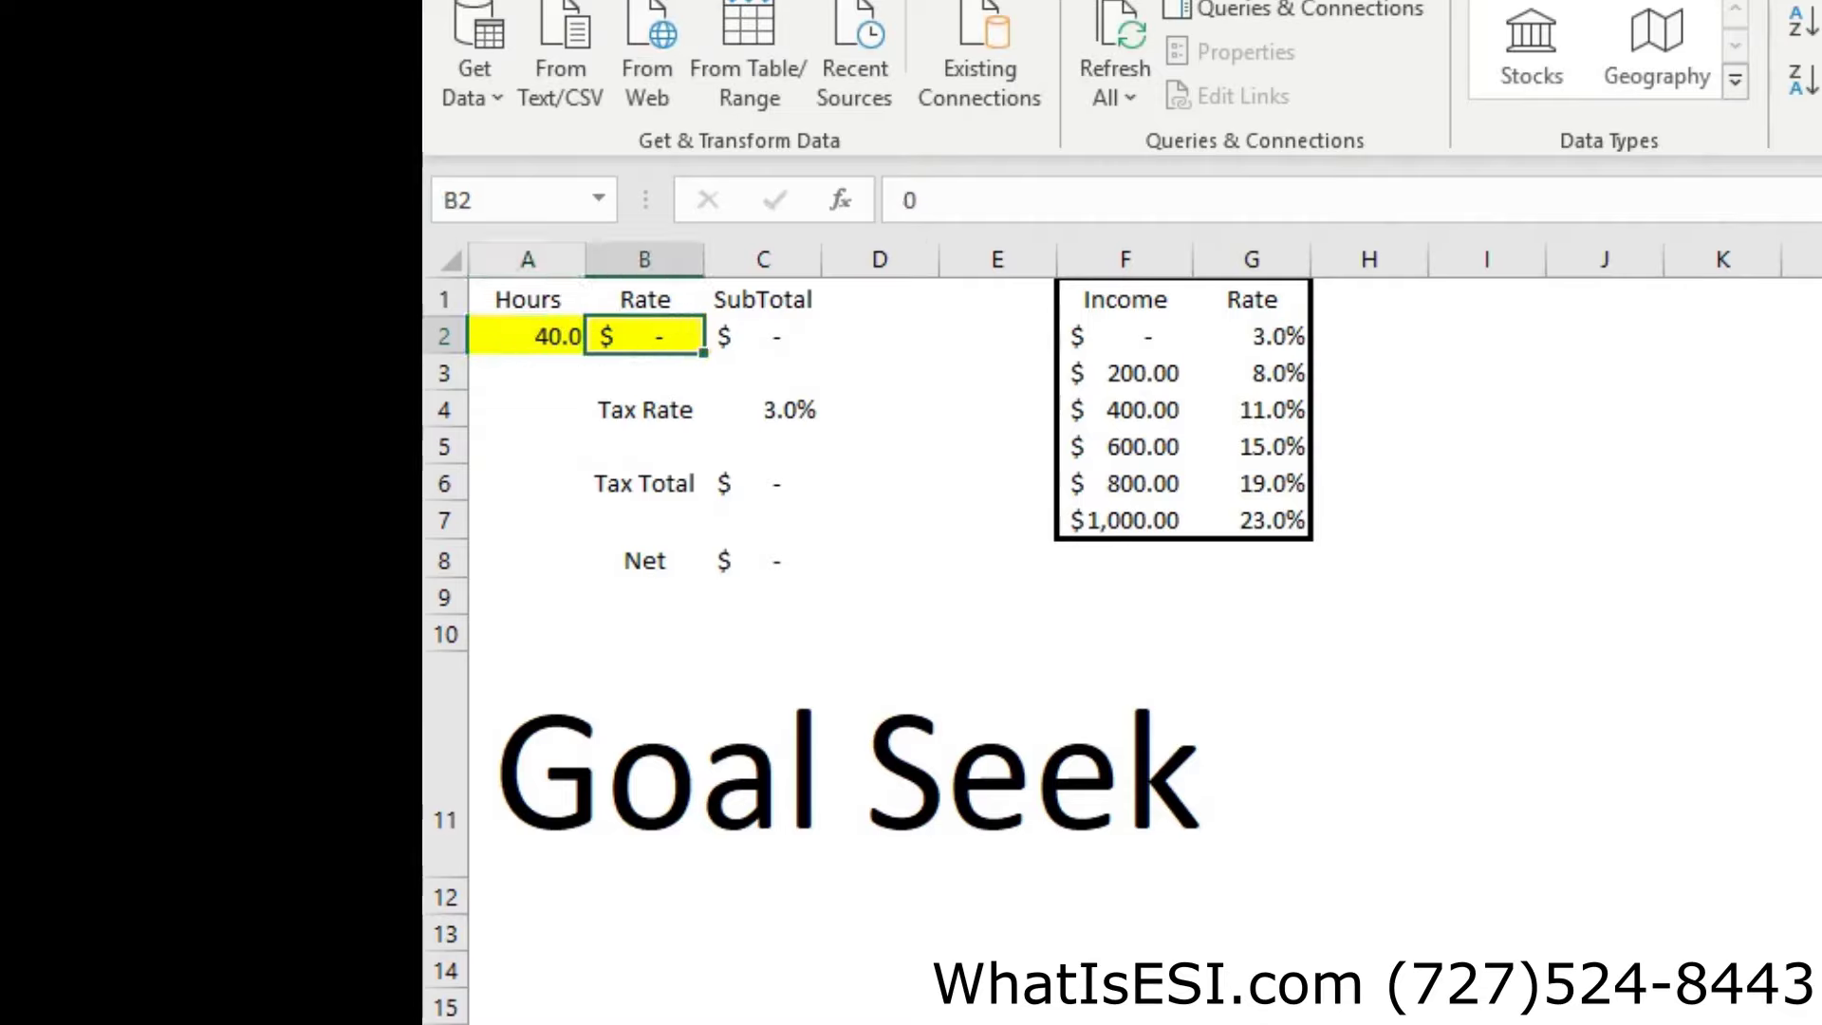
pyautogui.write('10')
pyautogui.press('Return')
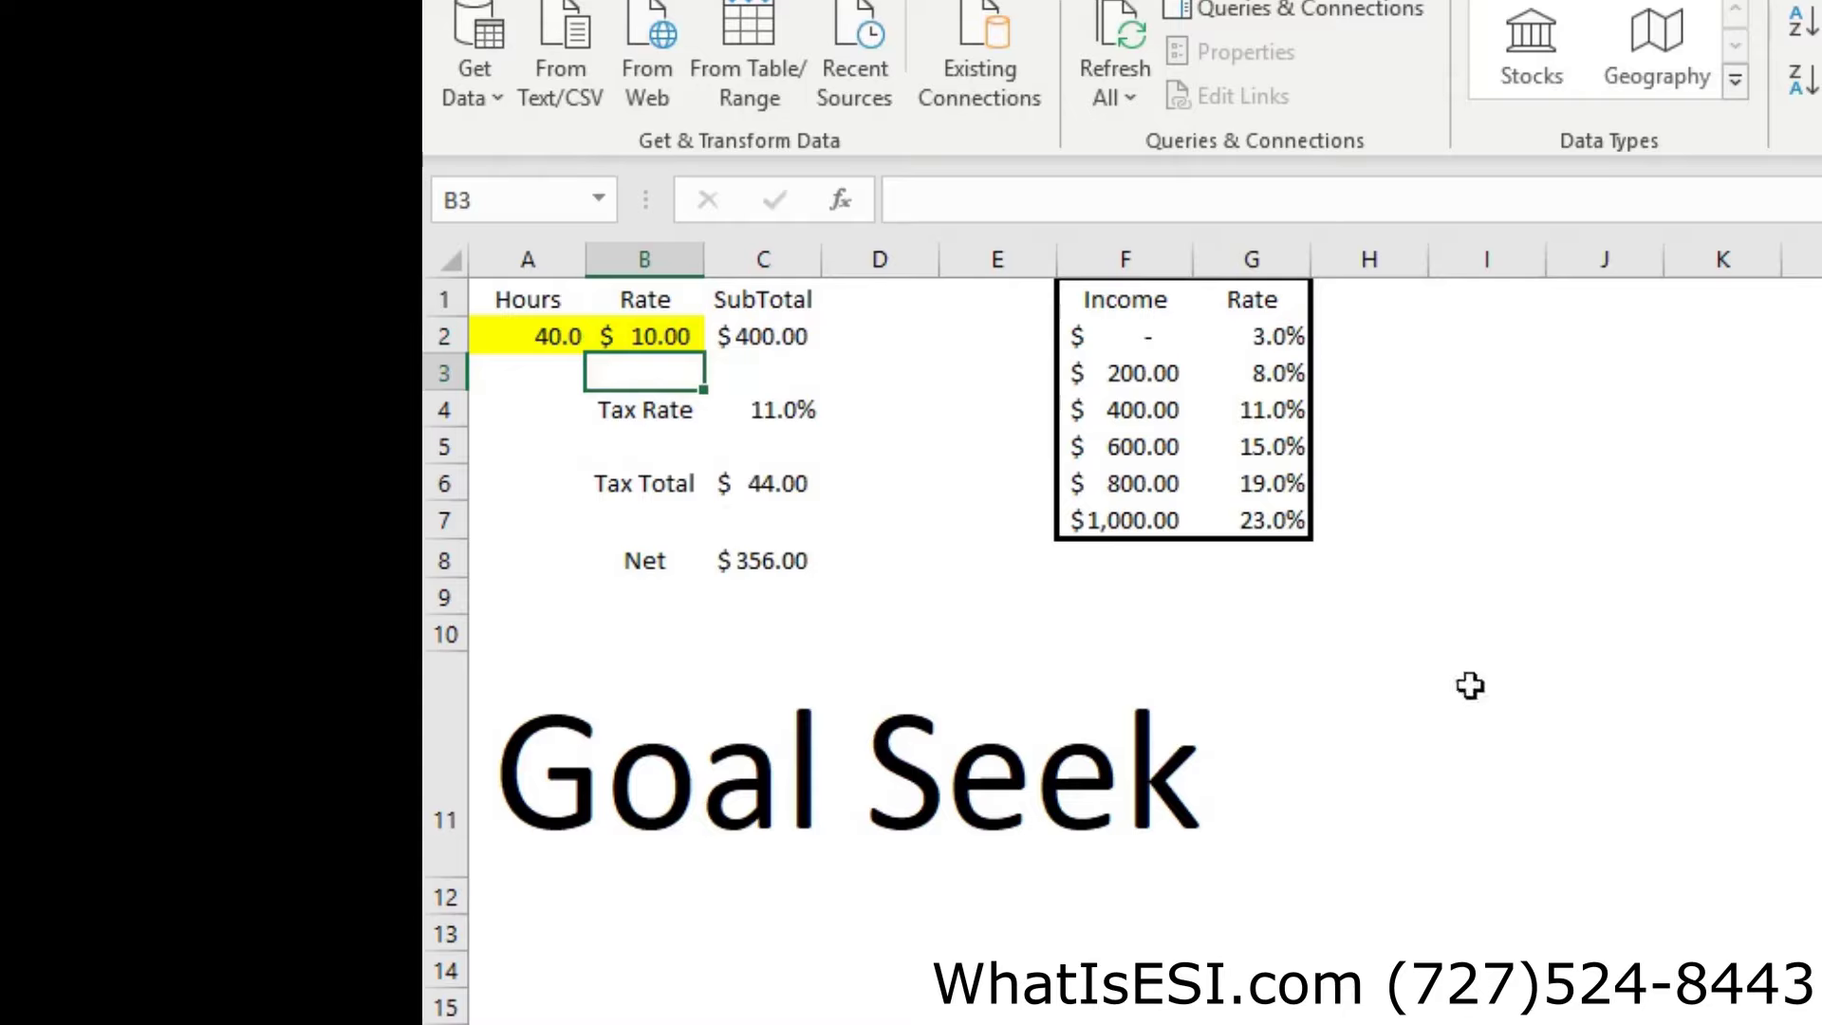
# - Examine the formulas for subtotal, tax rate, tax total and net, and how the subtotal maps to the income tax table
pyautogui.click(769, 339)
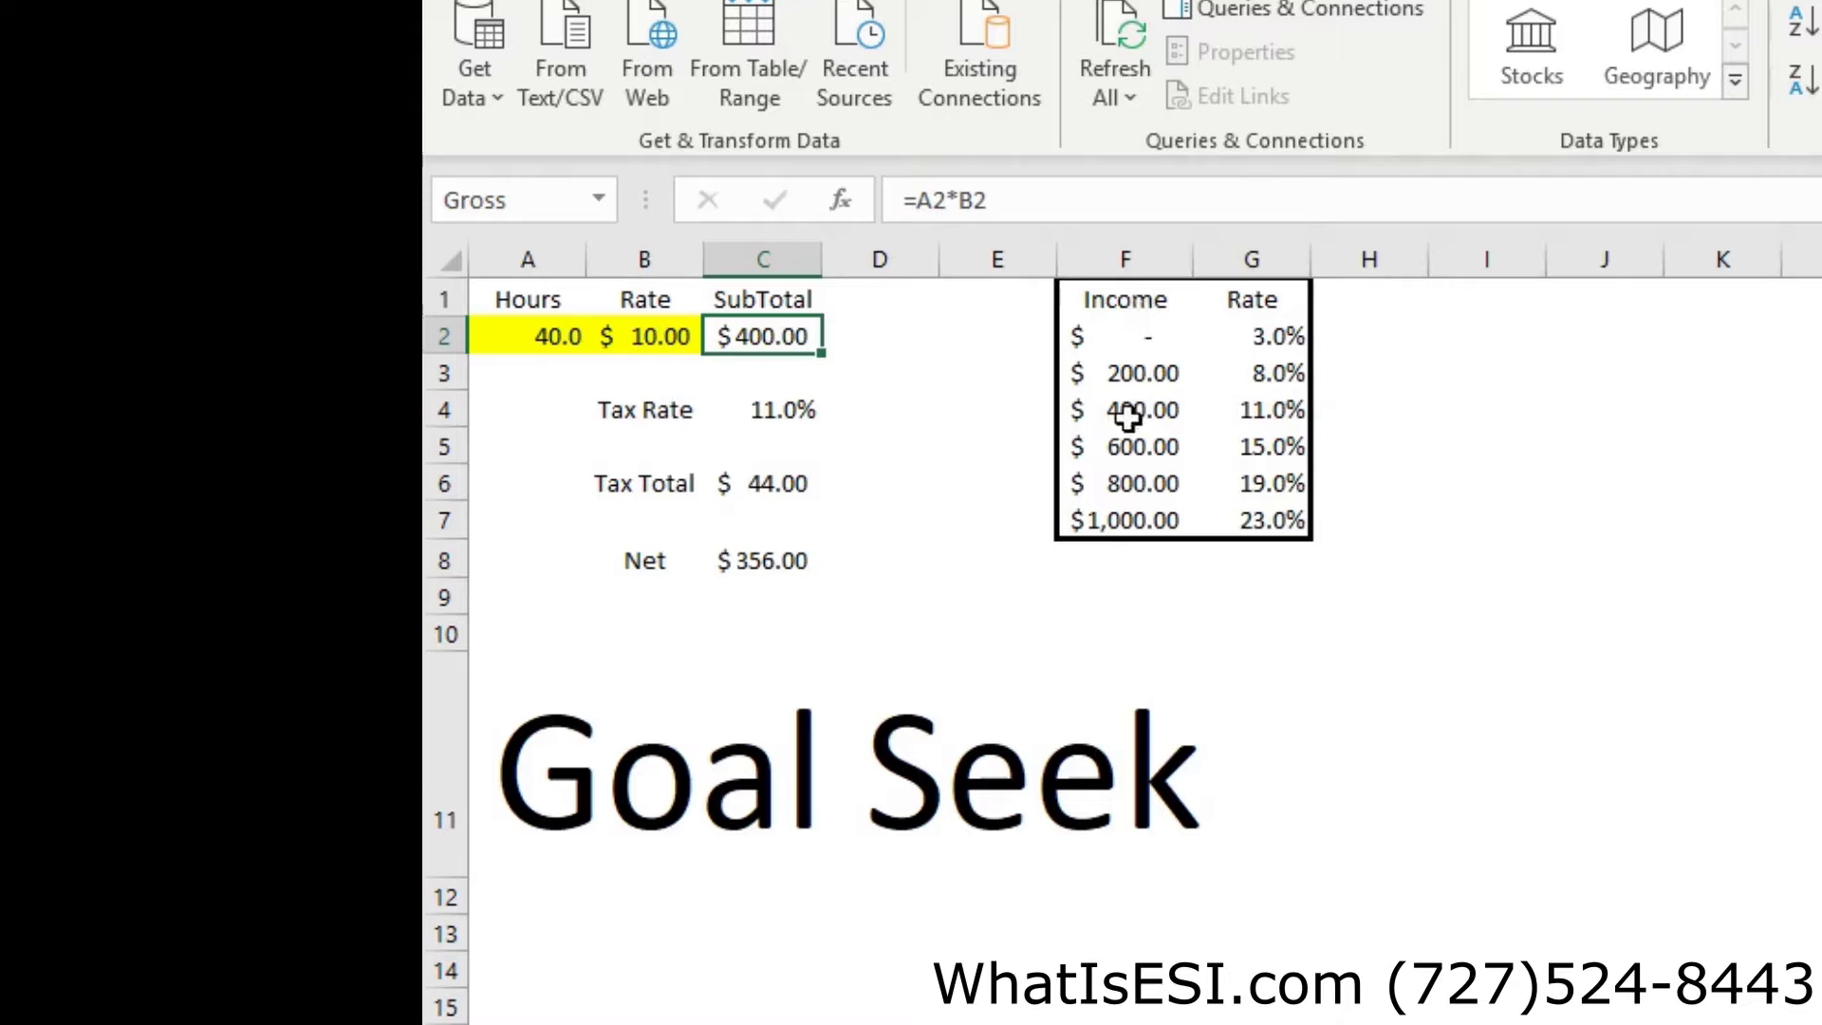
pyautogui.moveTo(1130, 410); pyautogui.dragTo(1248, 414)
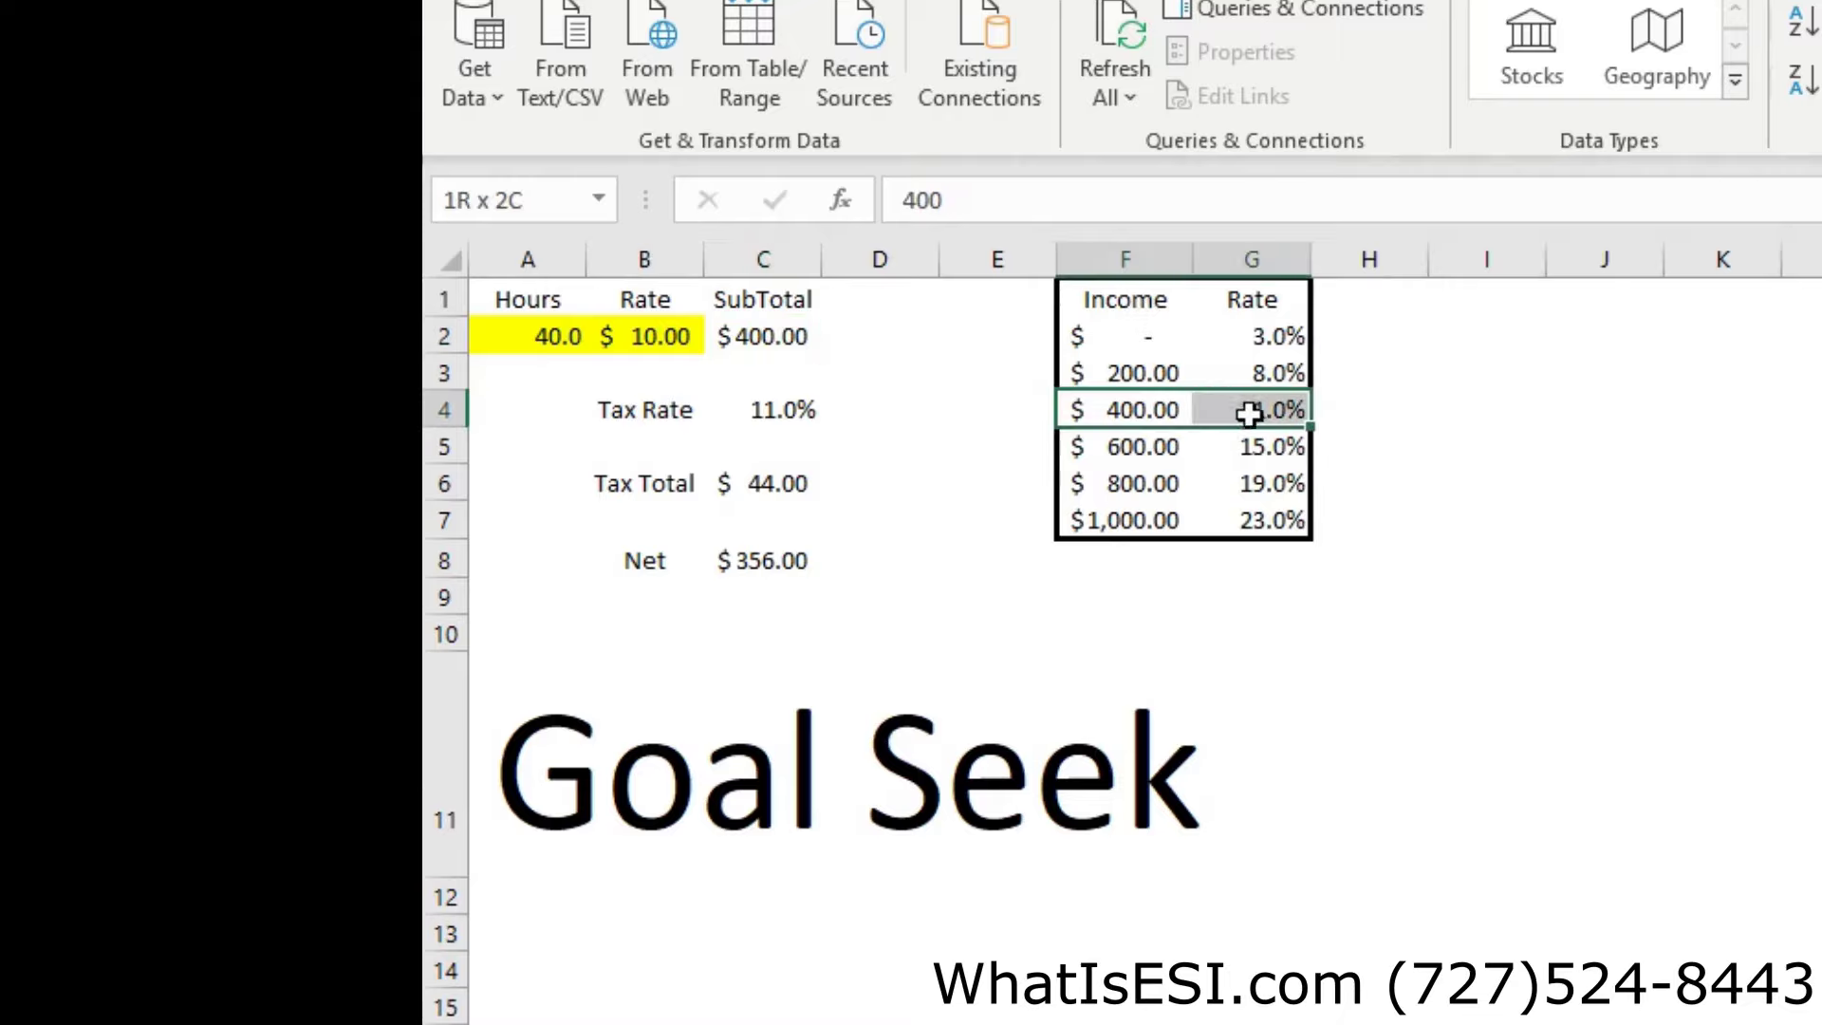
pyautogui.click(1256, 471)
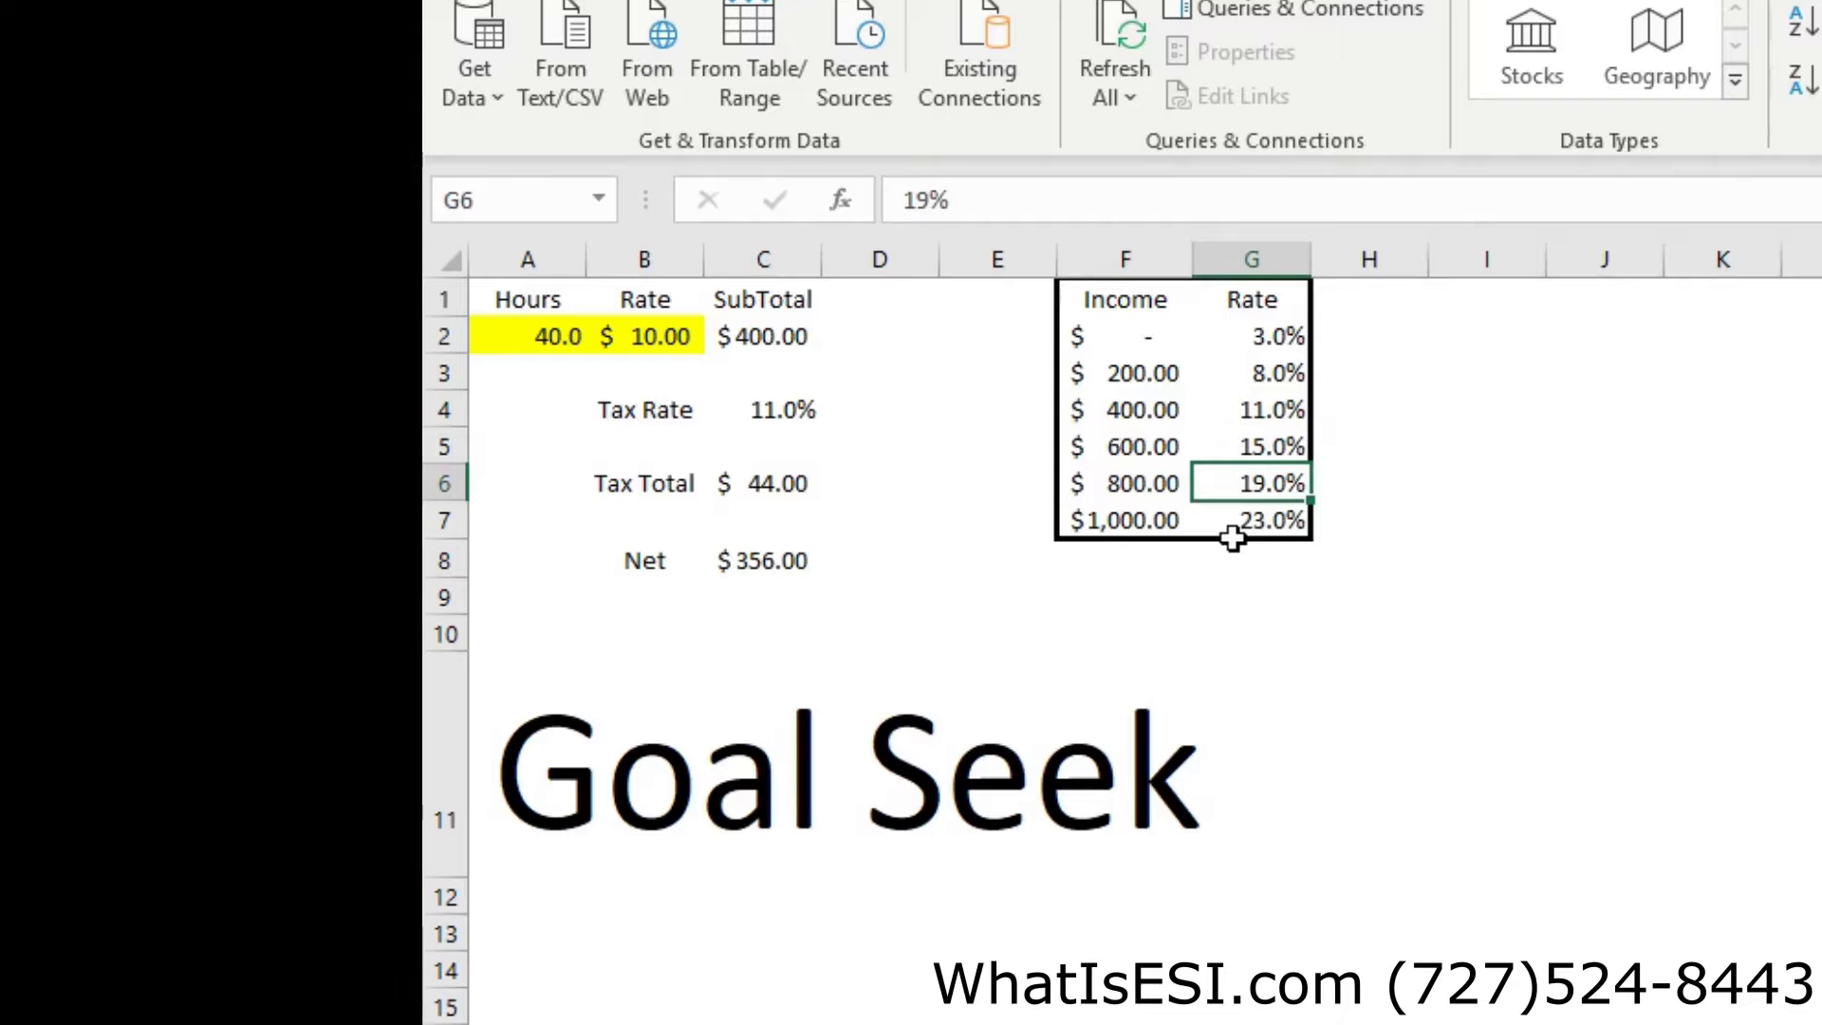
pyautogui.click(1260, 411)
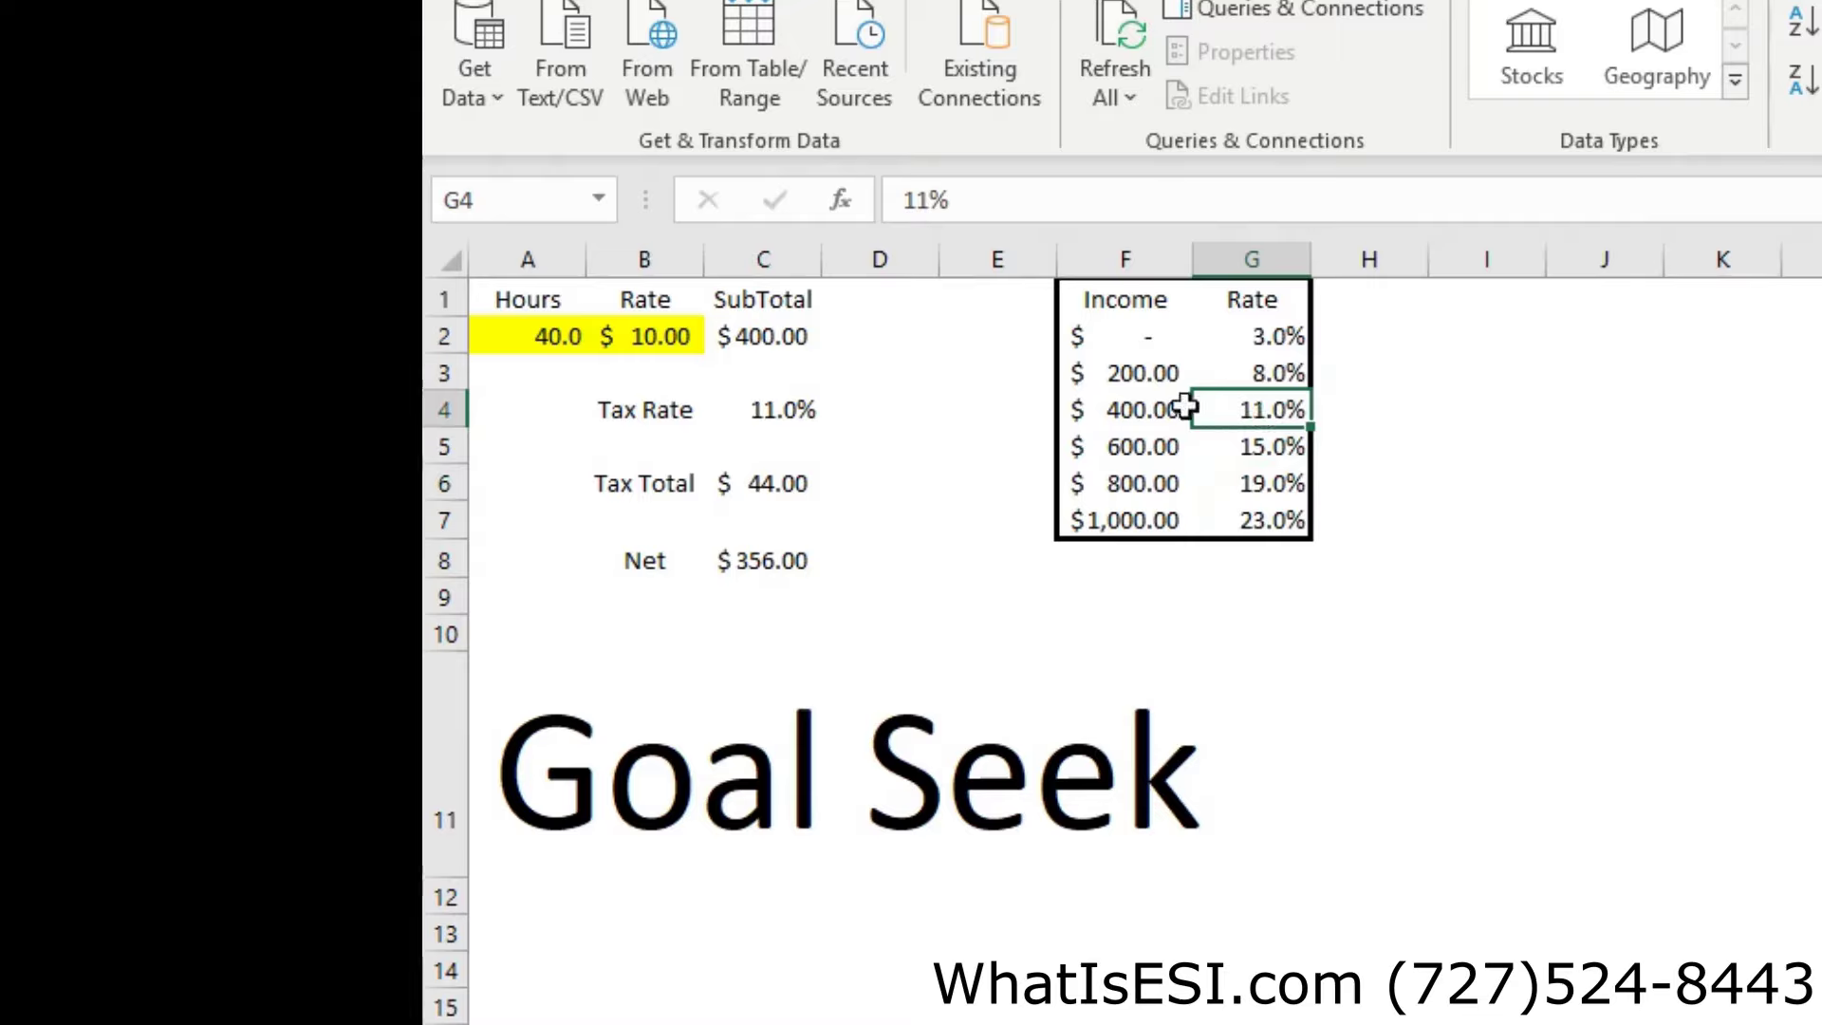
pyautogui.click(784, 406)
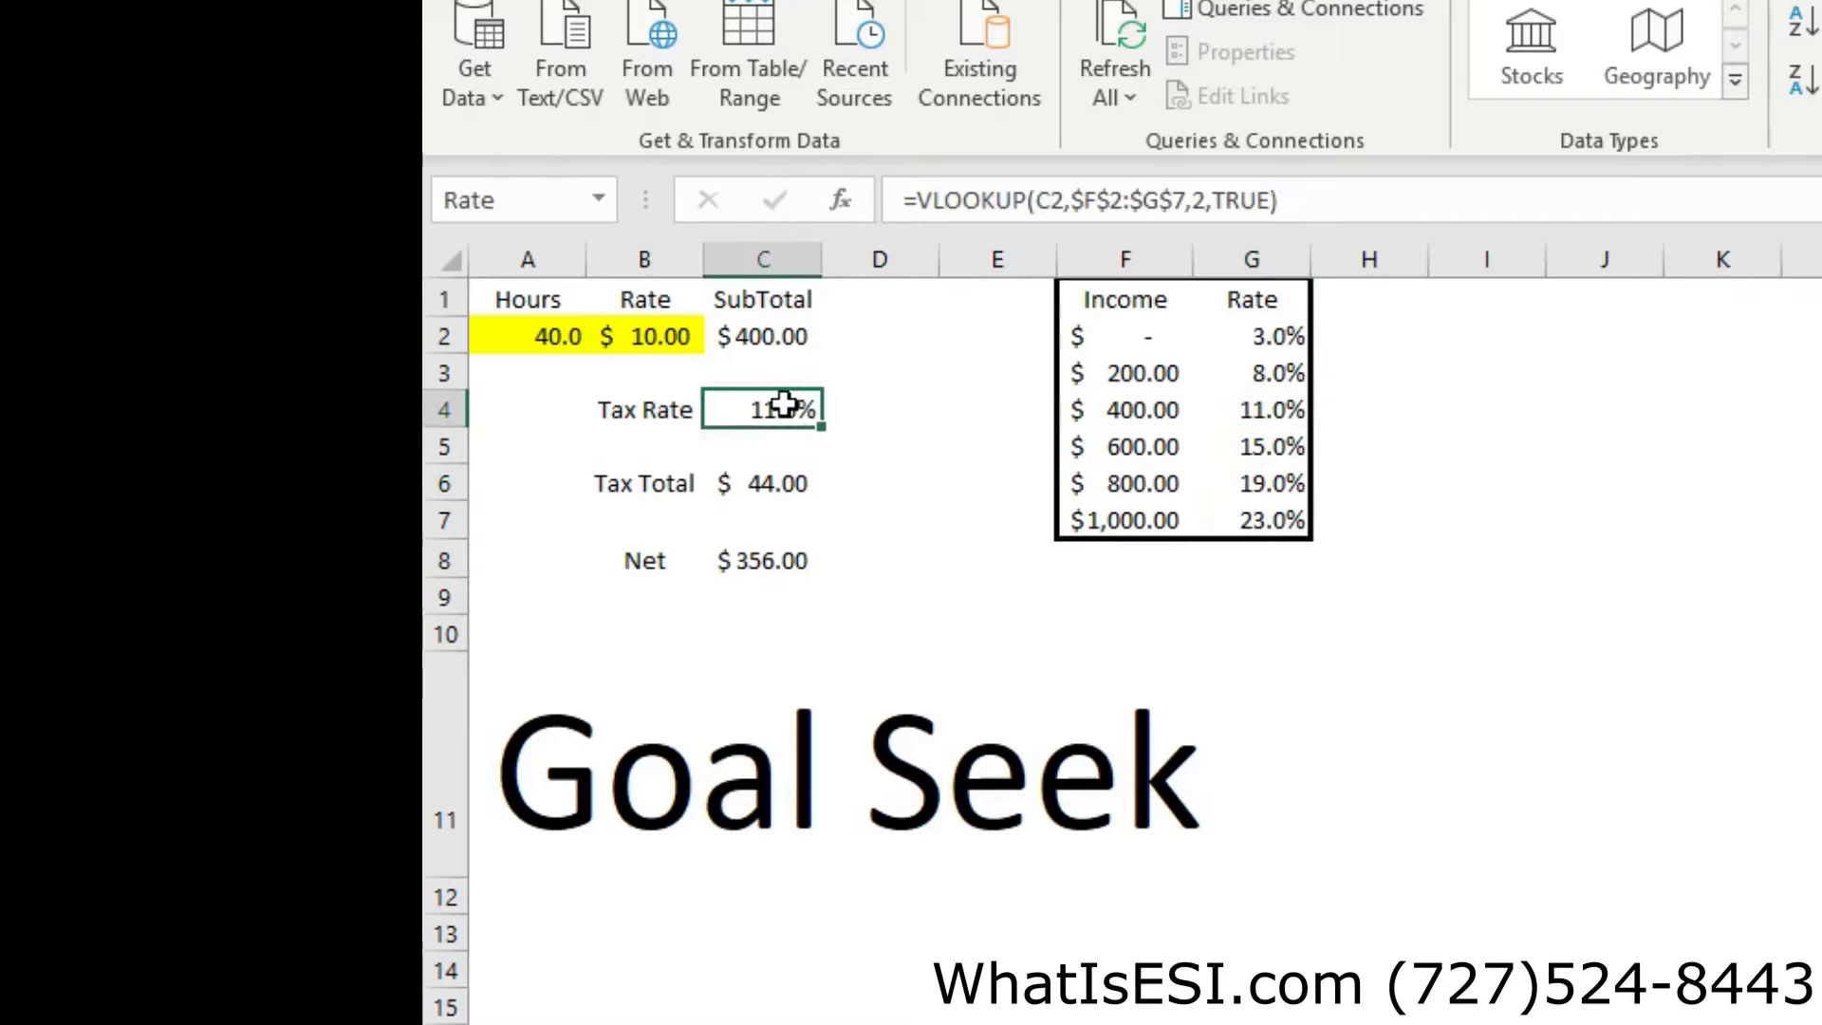
pyautogui.click(755, 488)
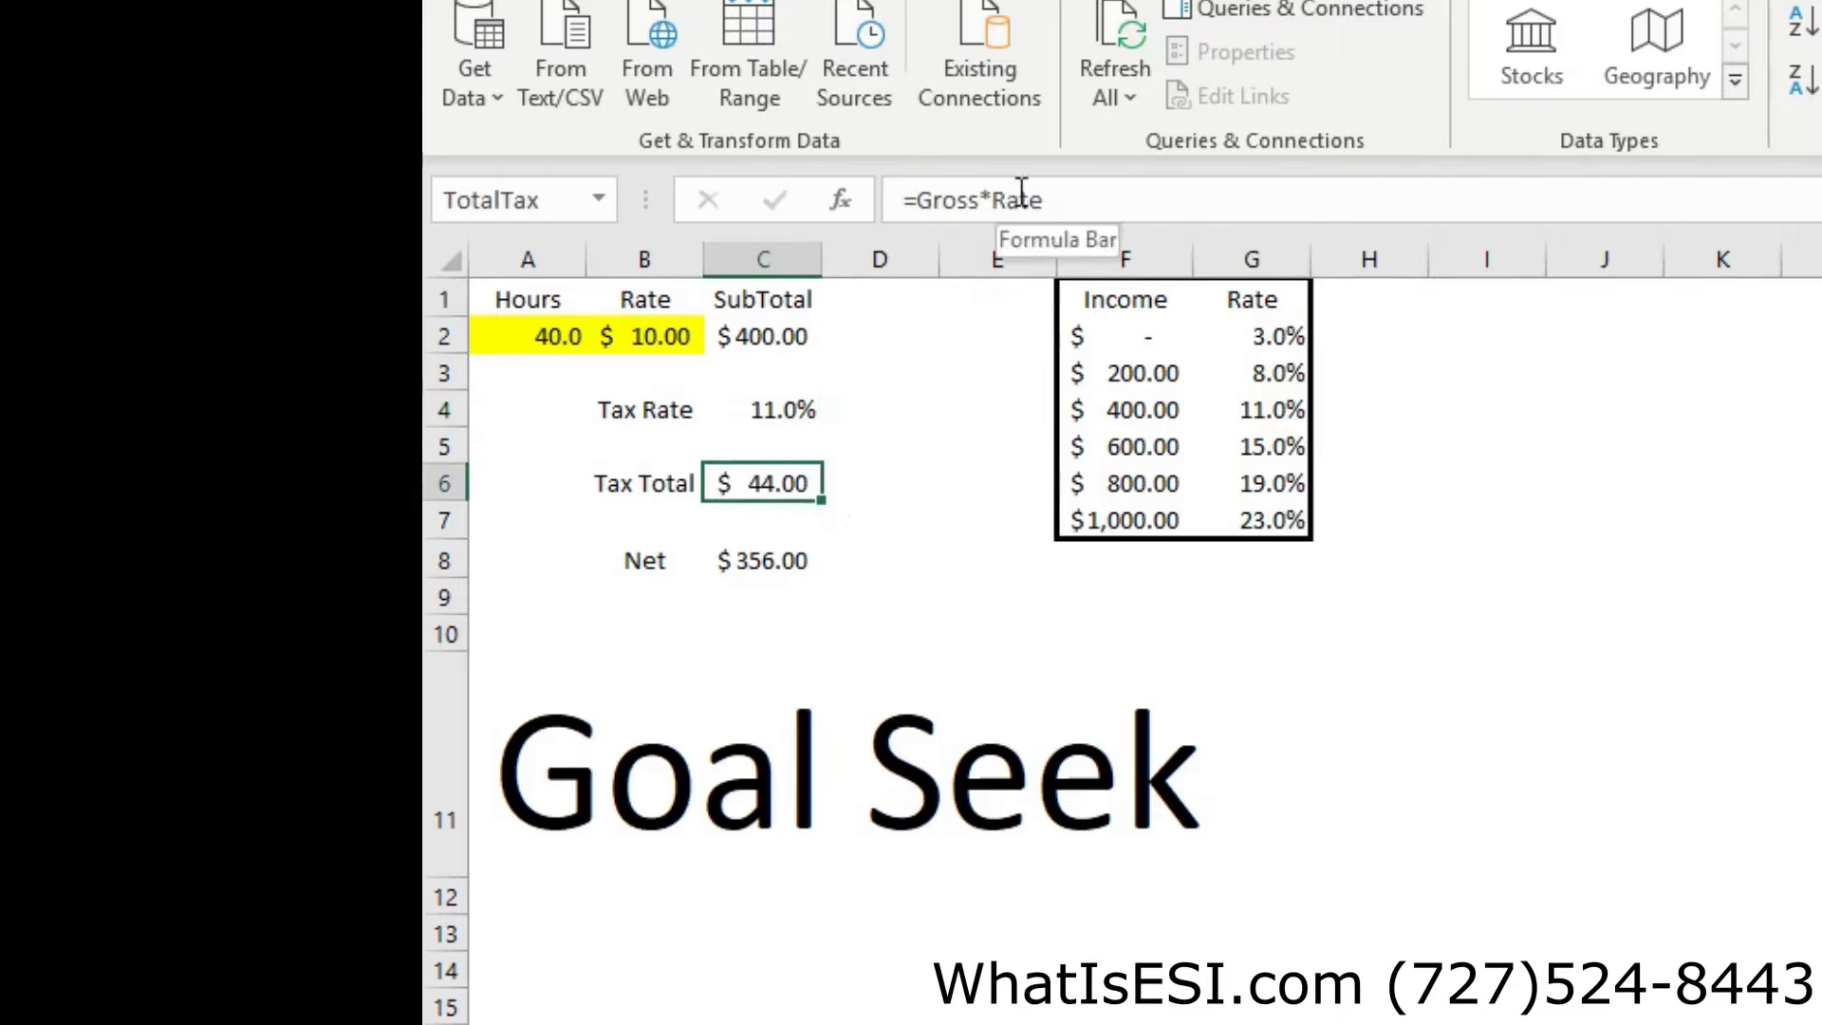
pyautogui.click(746, 561)
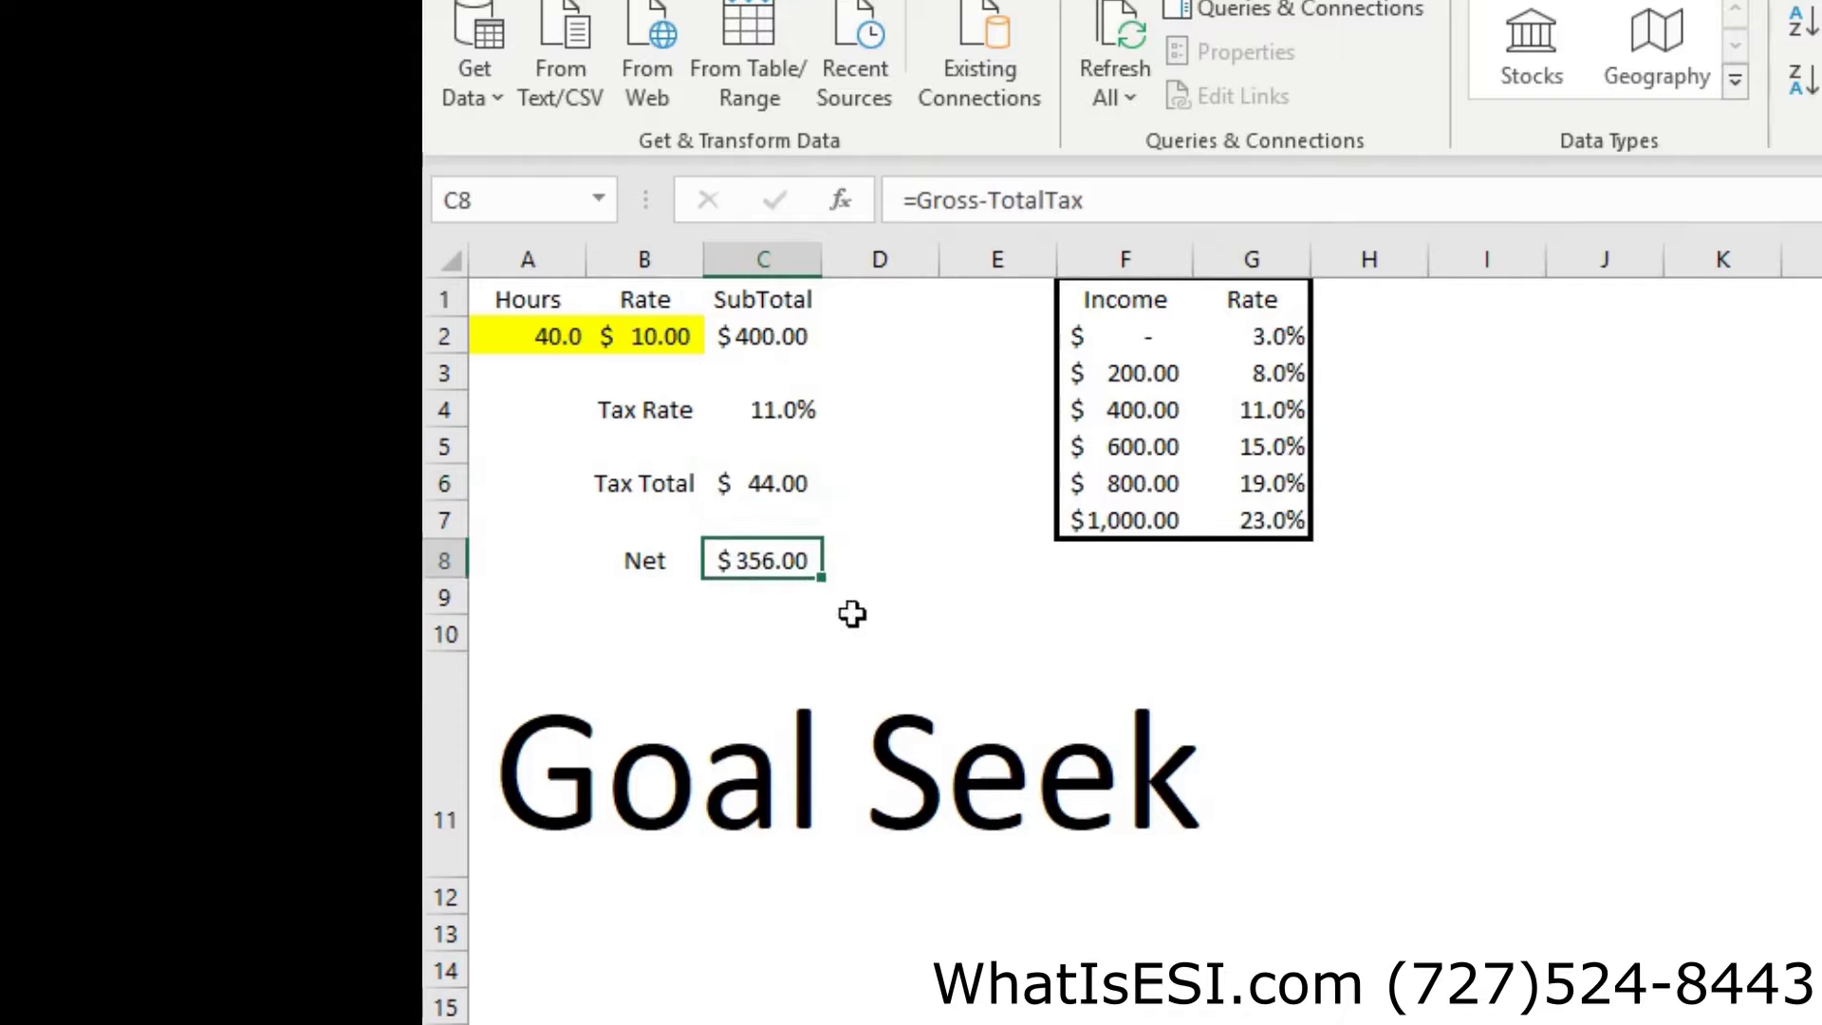
pyautogui.click(545, 332)
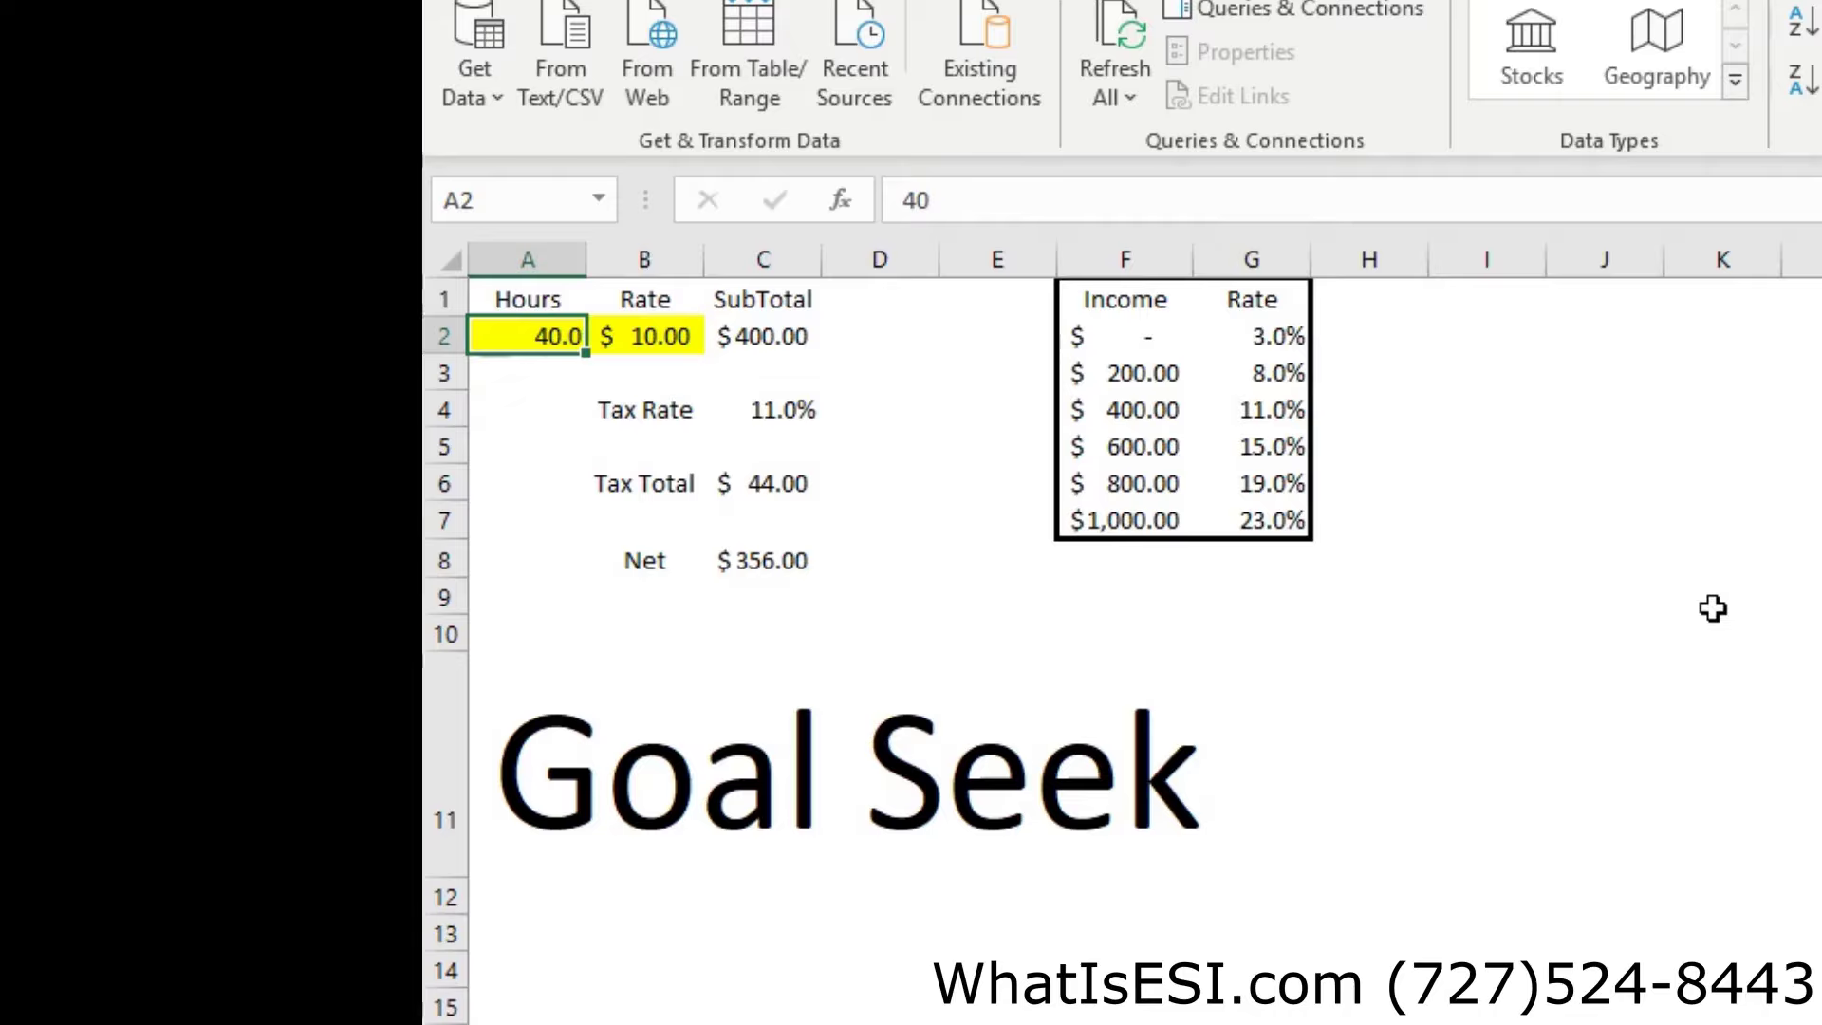
pyautogui.click(764, 560)
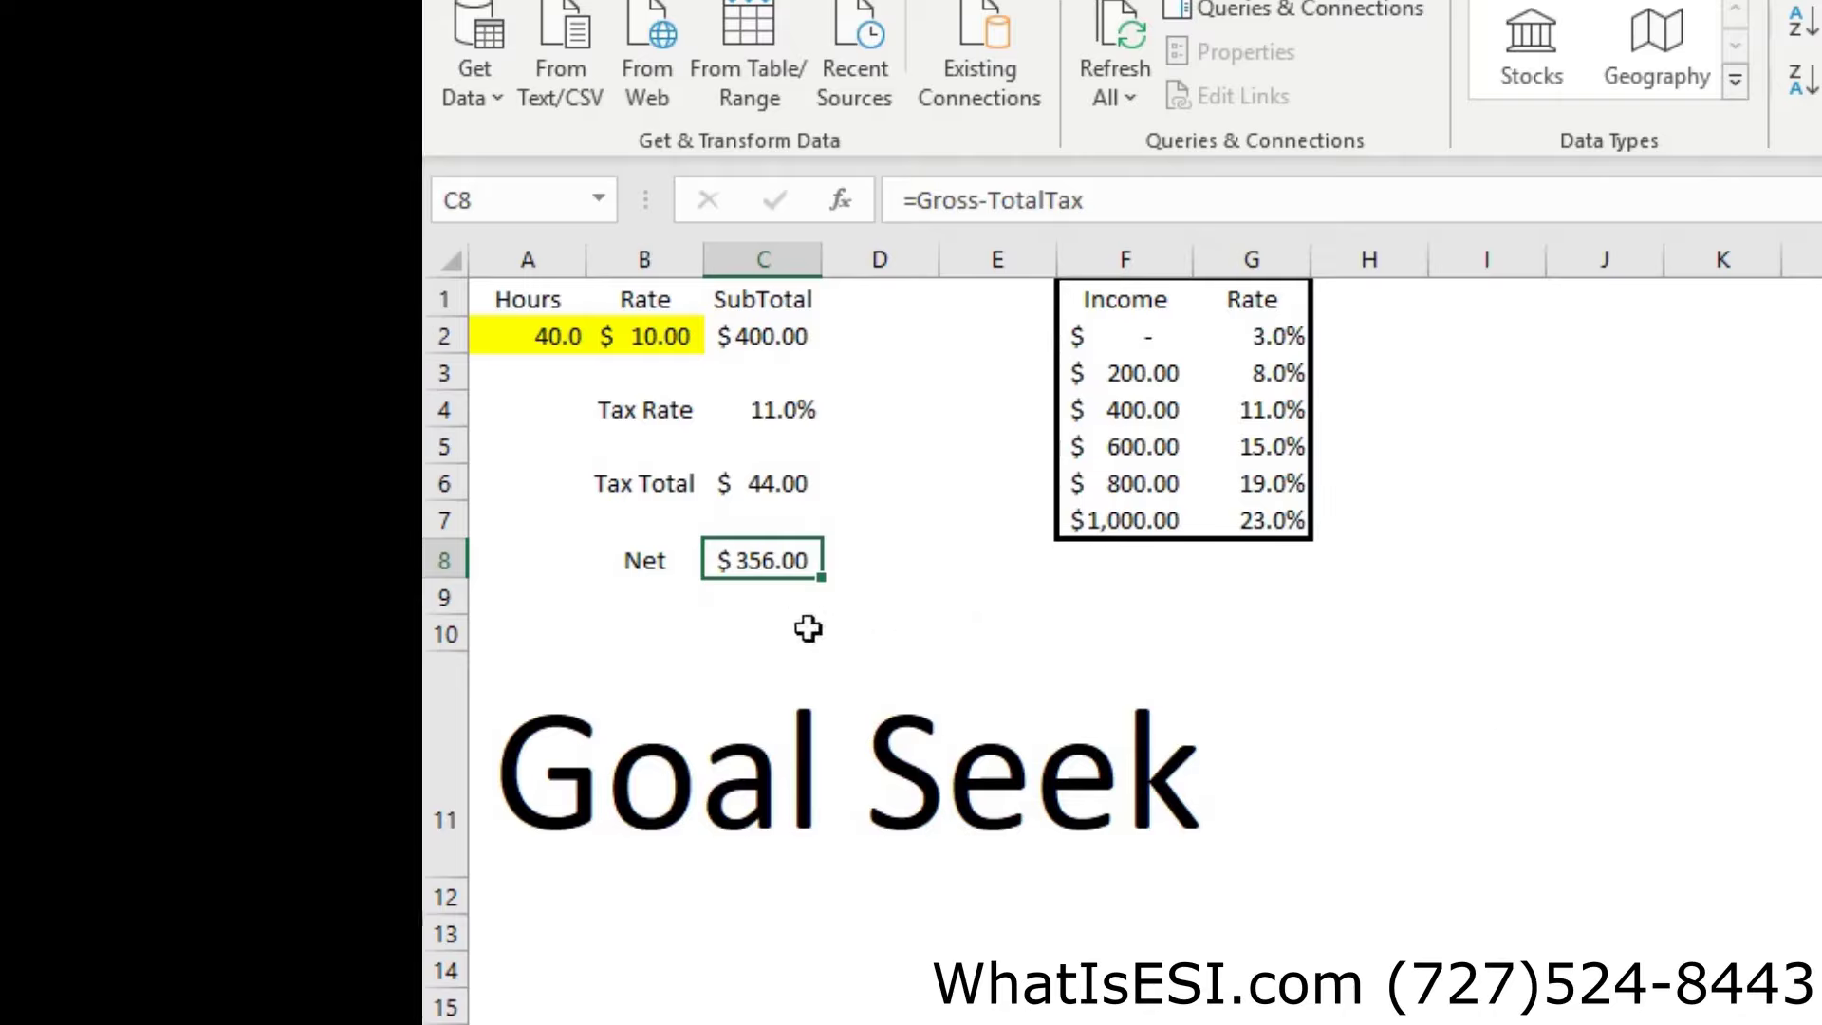
# - Enter the target net amount 570 in C9, beneath the Net result
pyautogui.click(785, 607)
pyautogui.write('570')
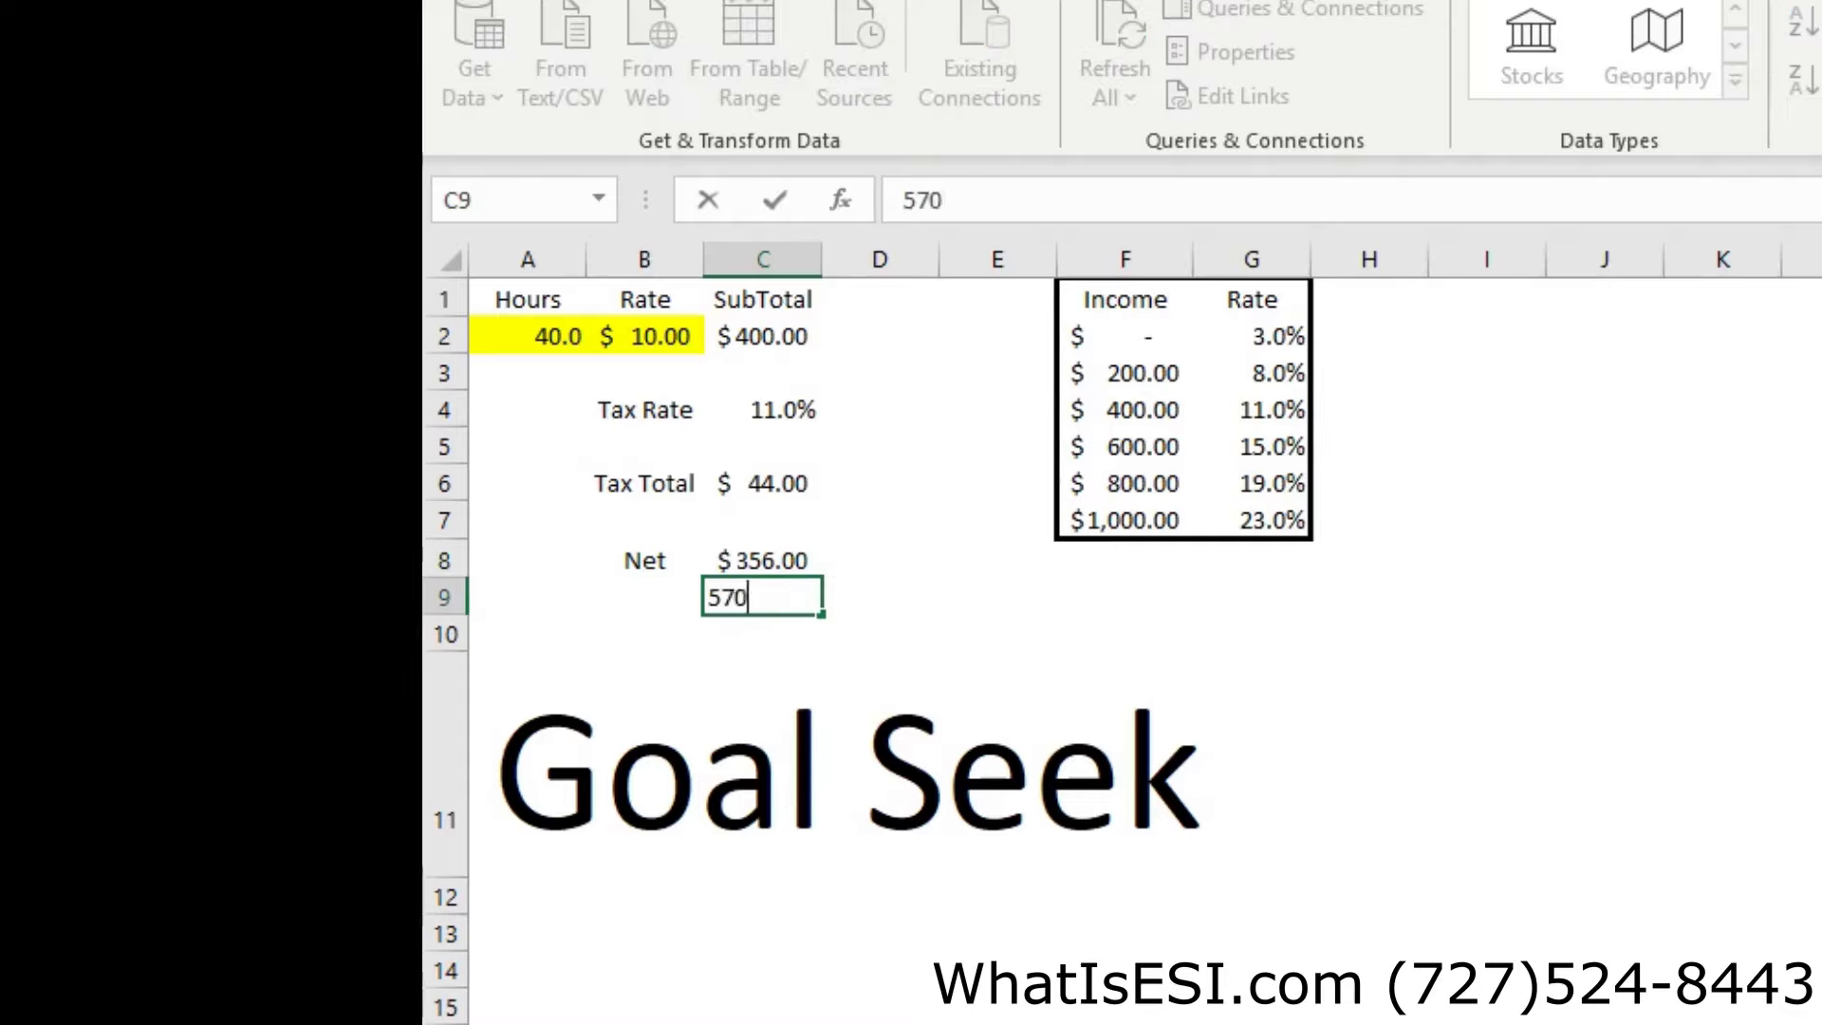
pyautogui.press('Return')
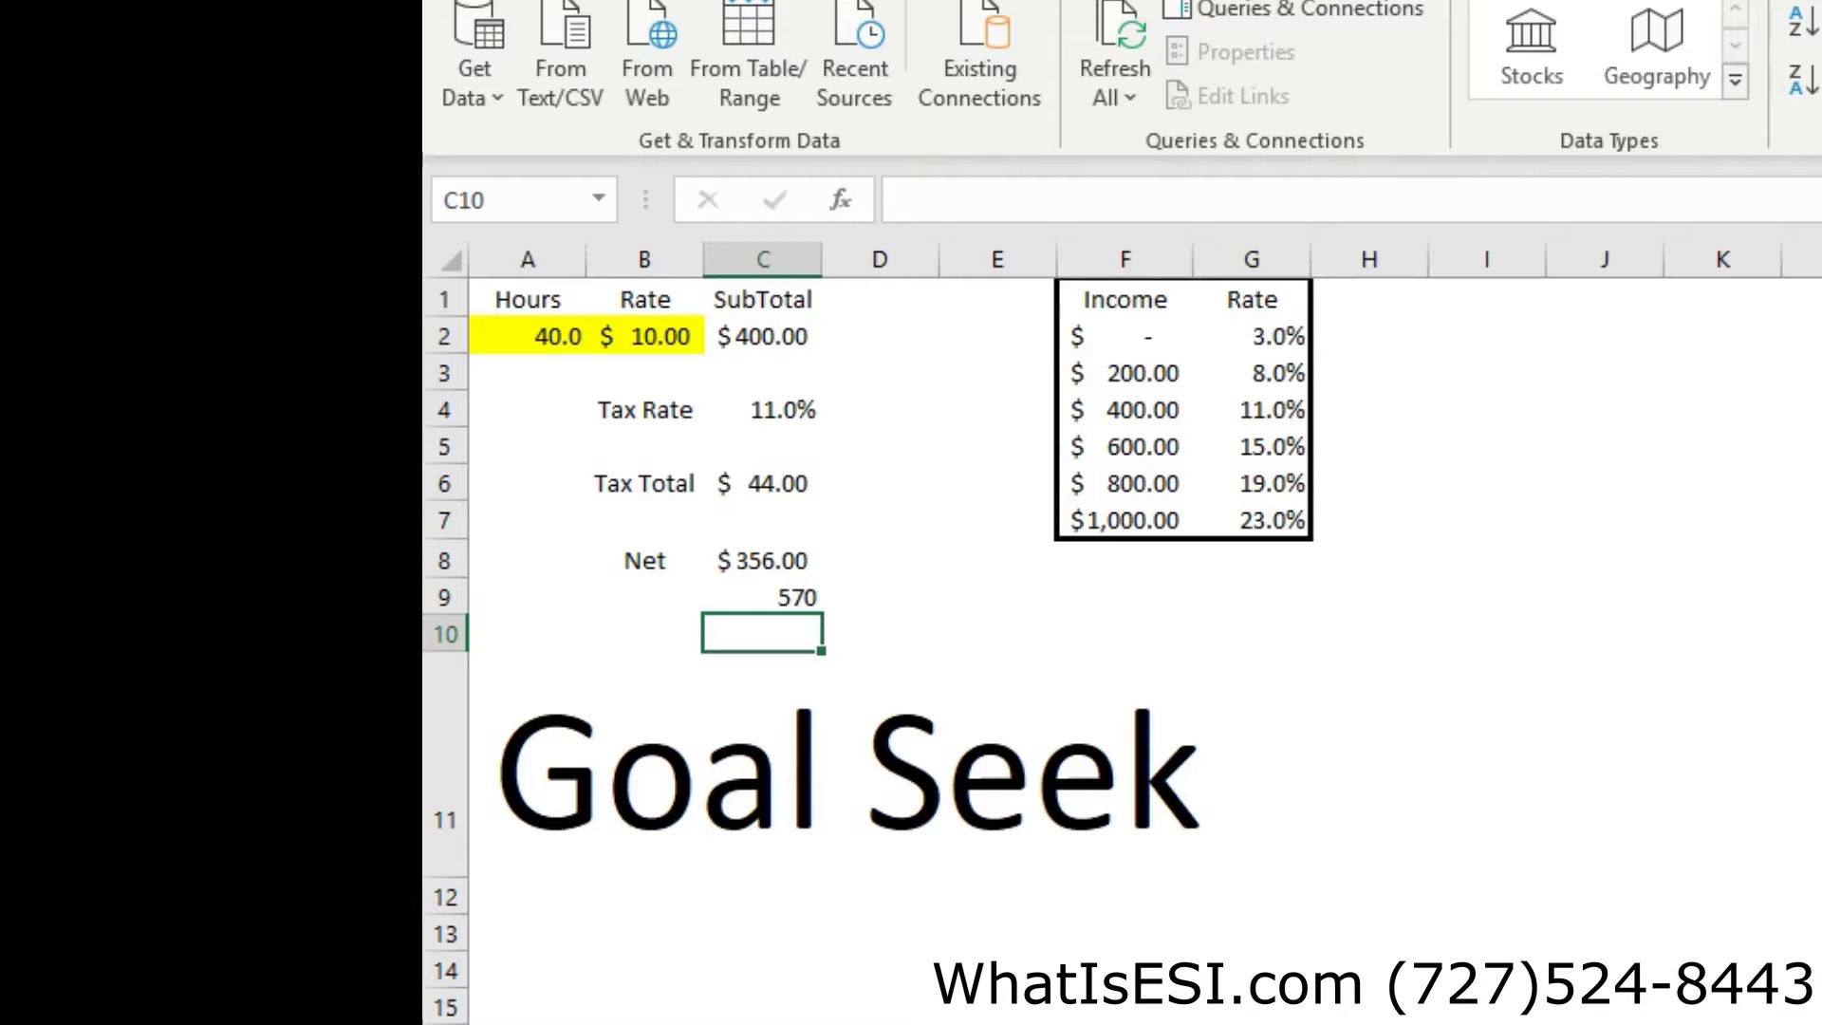
# - Run Goal Seek to bring the net in C8 to 570 by changing the rate in B2, and accept the solution
pyautogui.hotkey('ctrl', 'c')
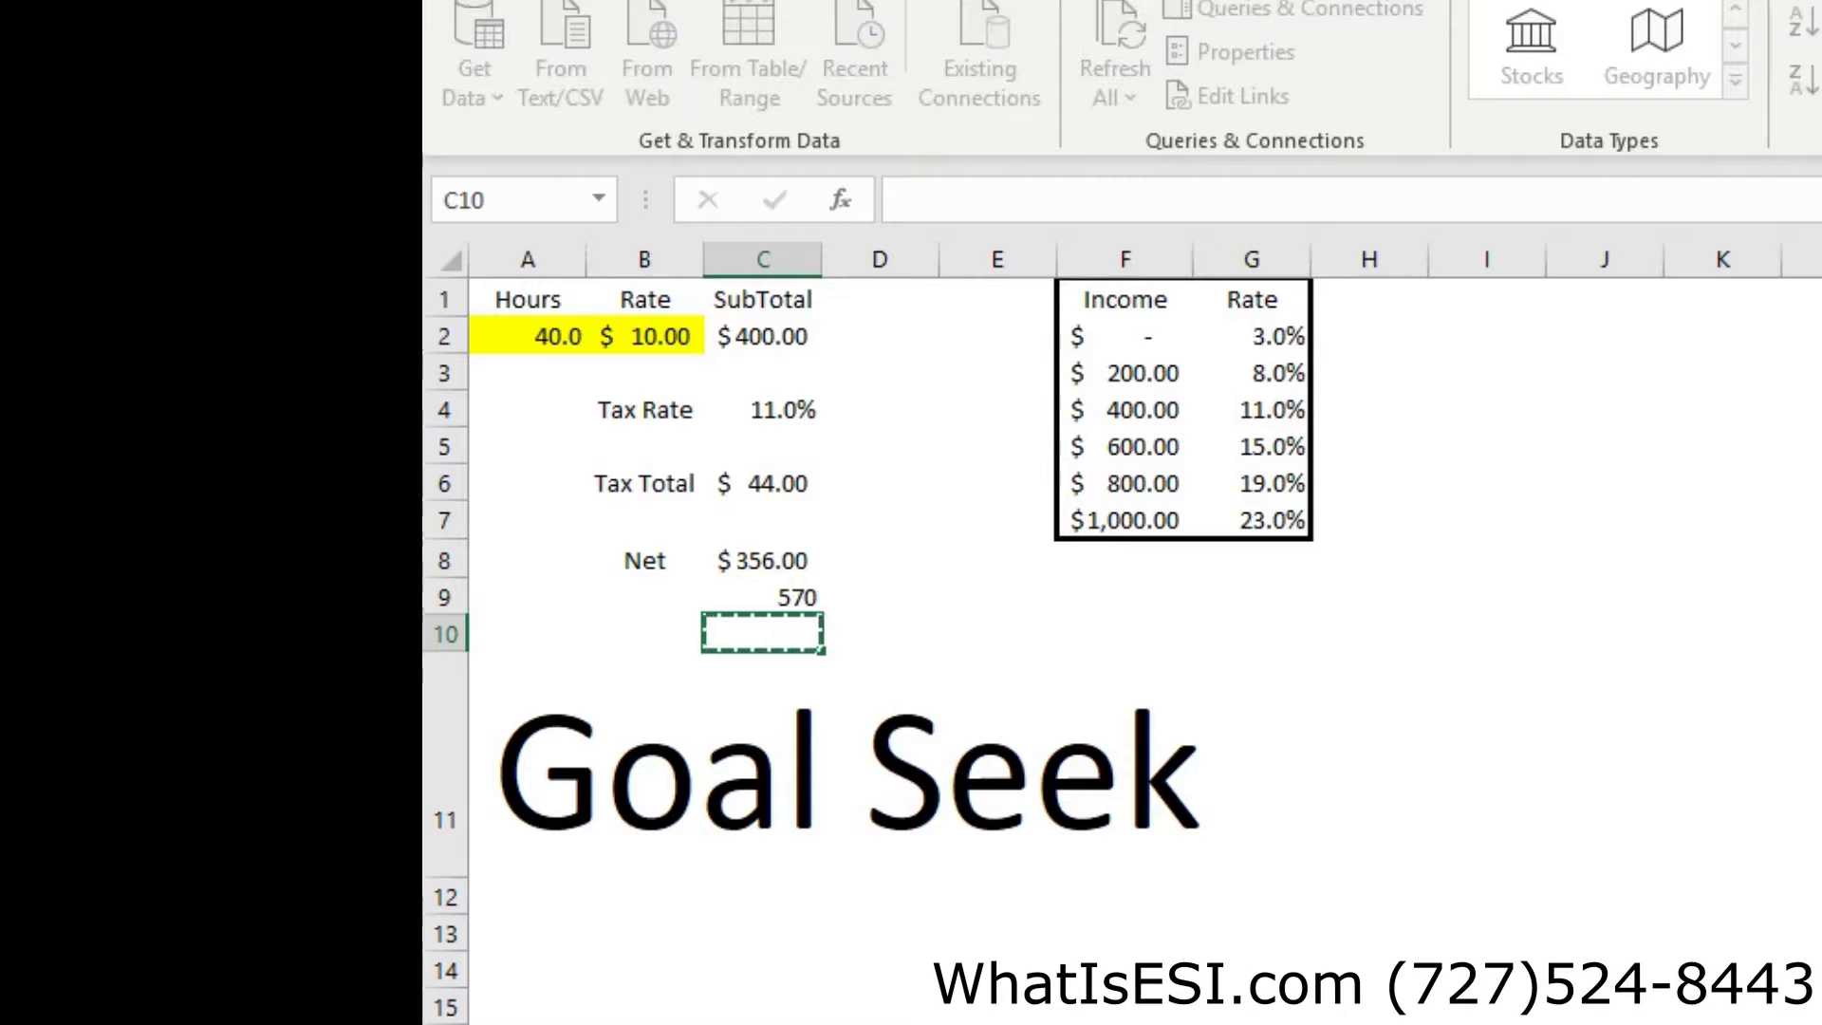
pyautogui.moveTo(1451, 626); pyautogui.dragTo(1492, 622)
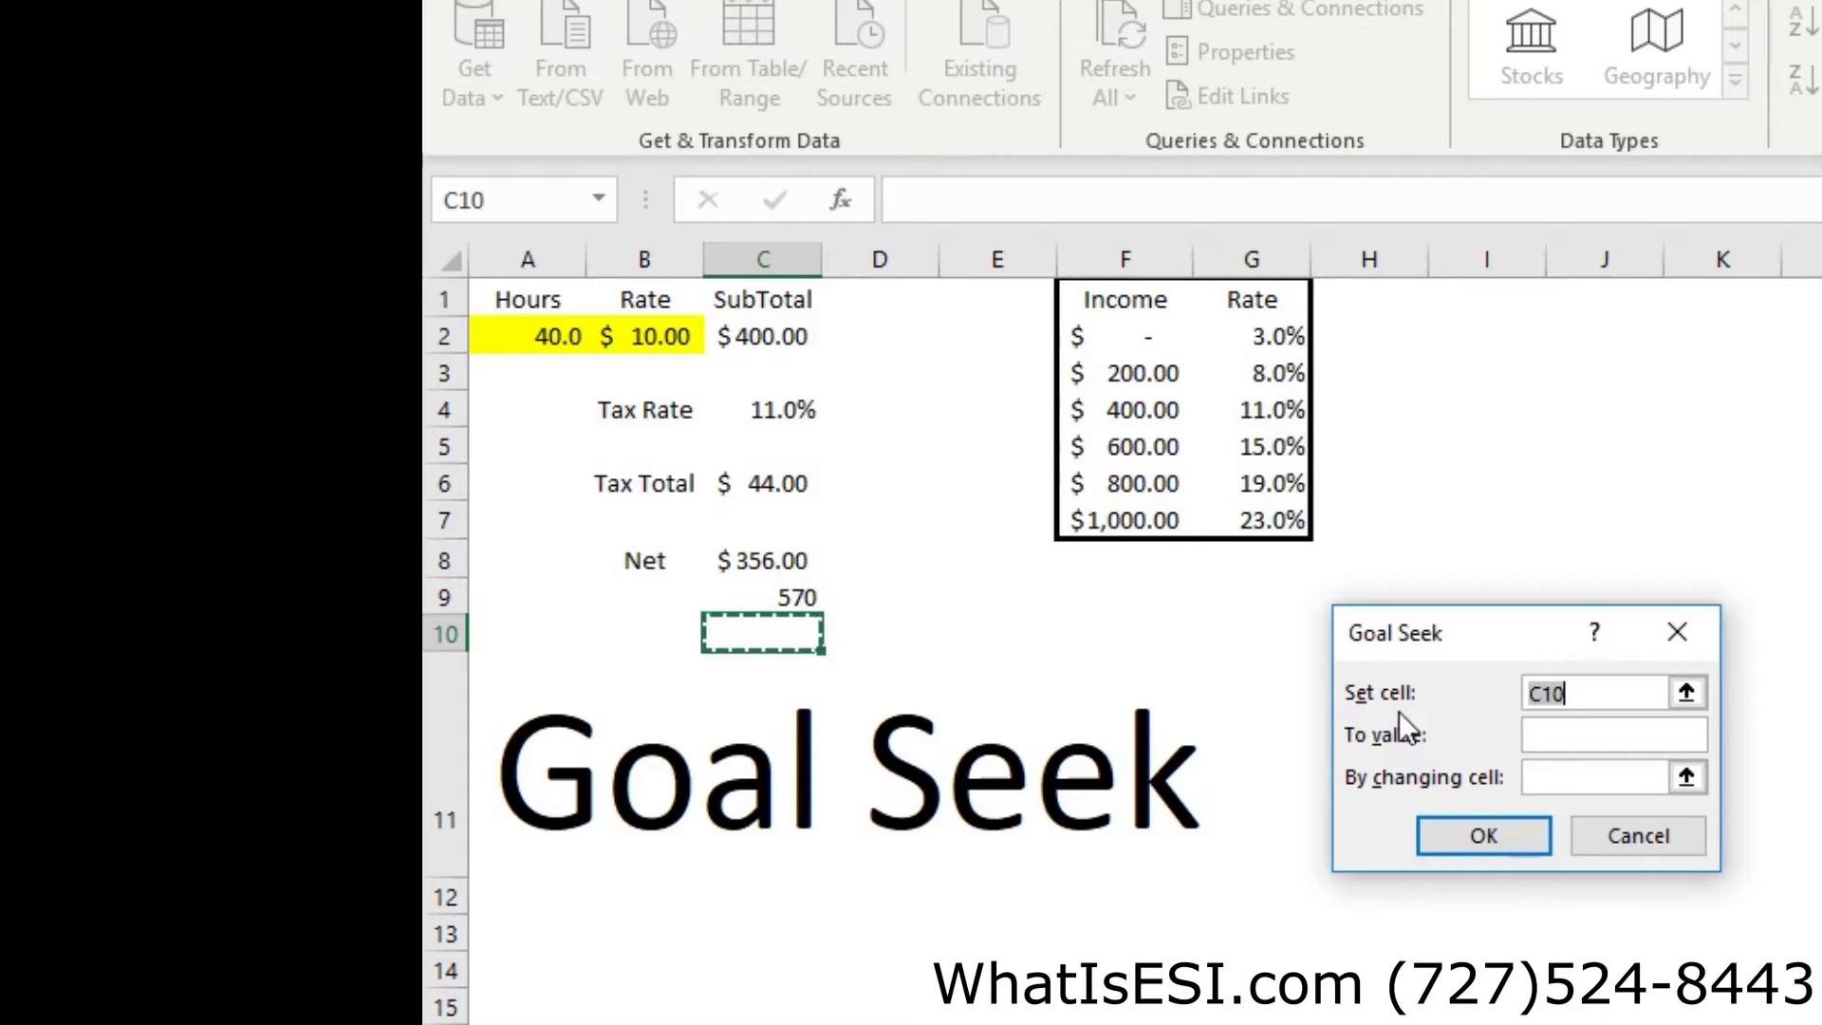
pyautogui.click(735, 565)
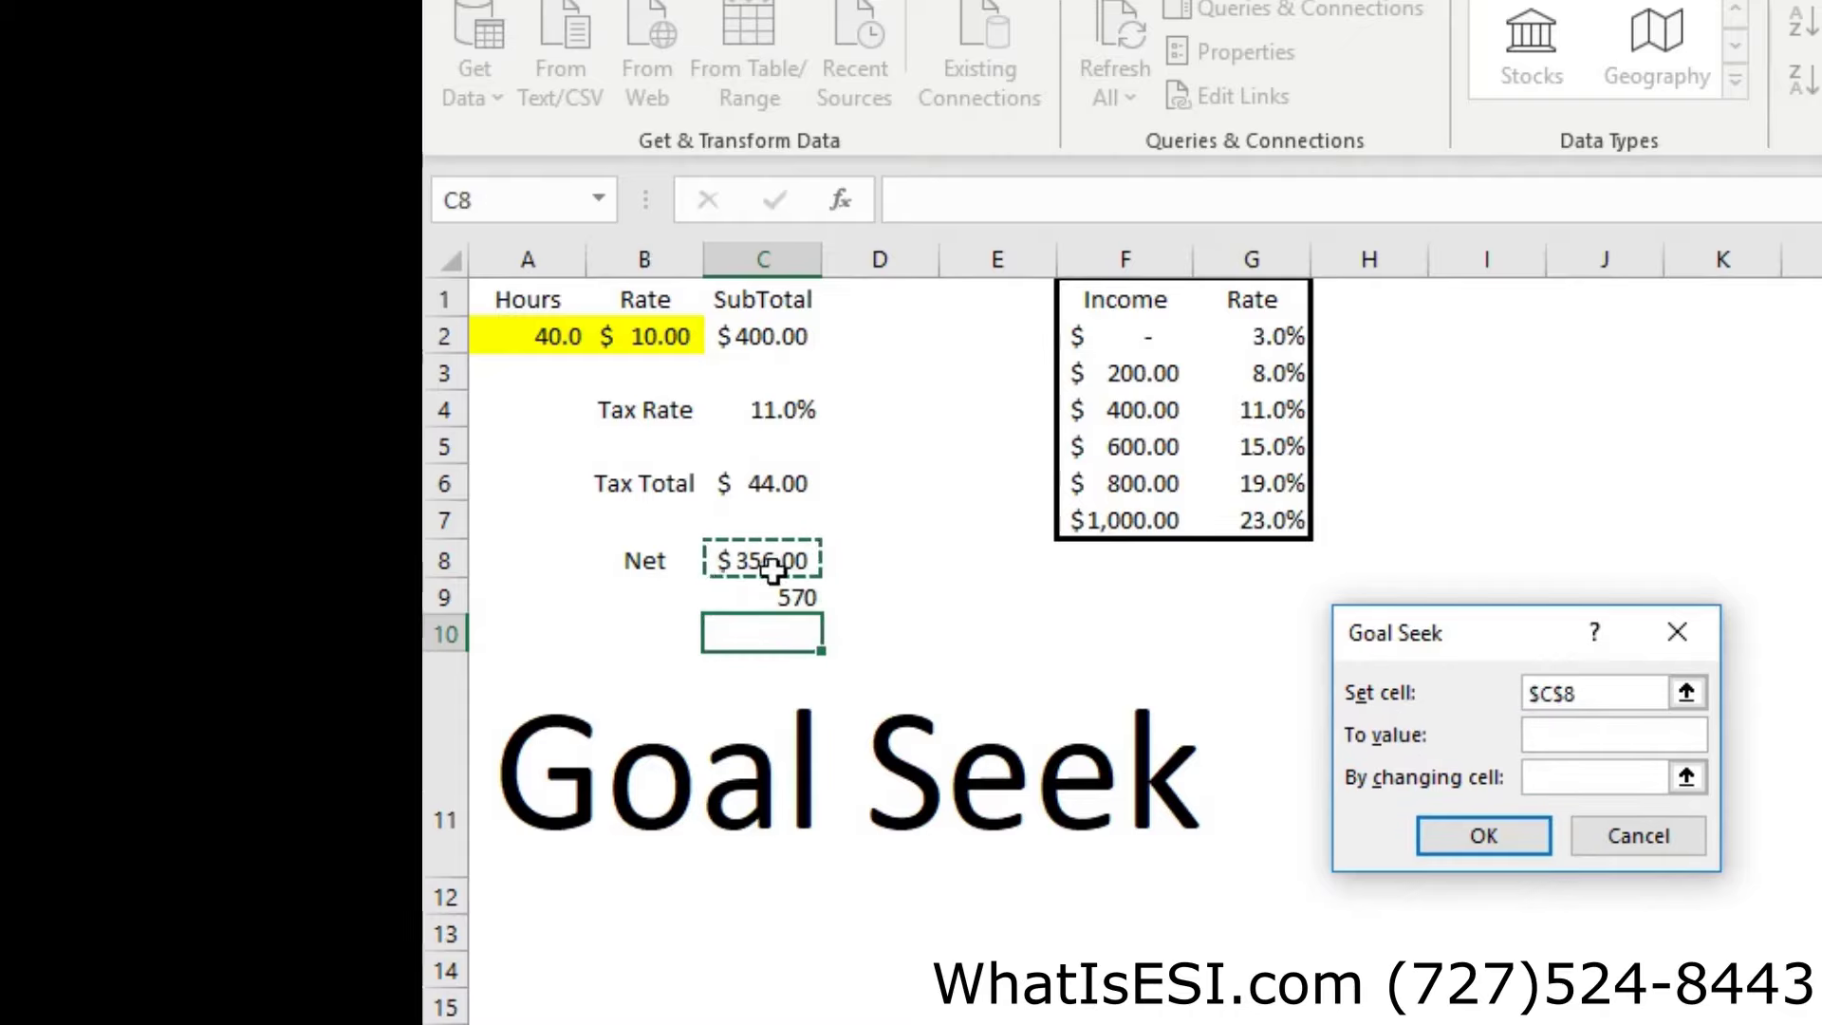
pyautogui.click(1629, 736)
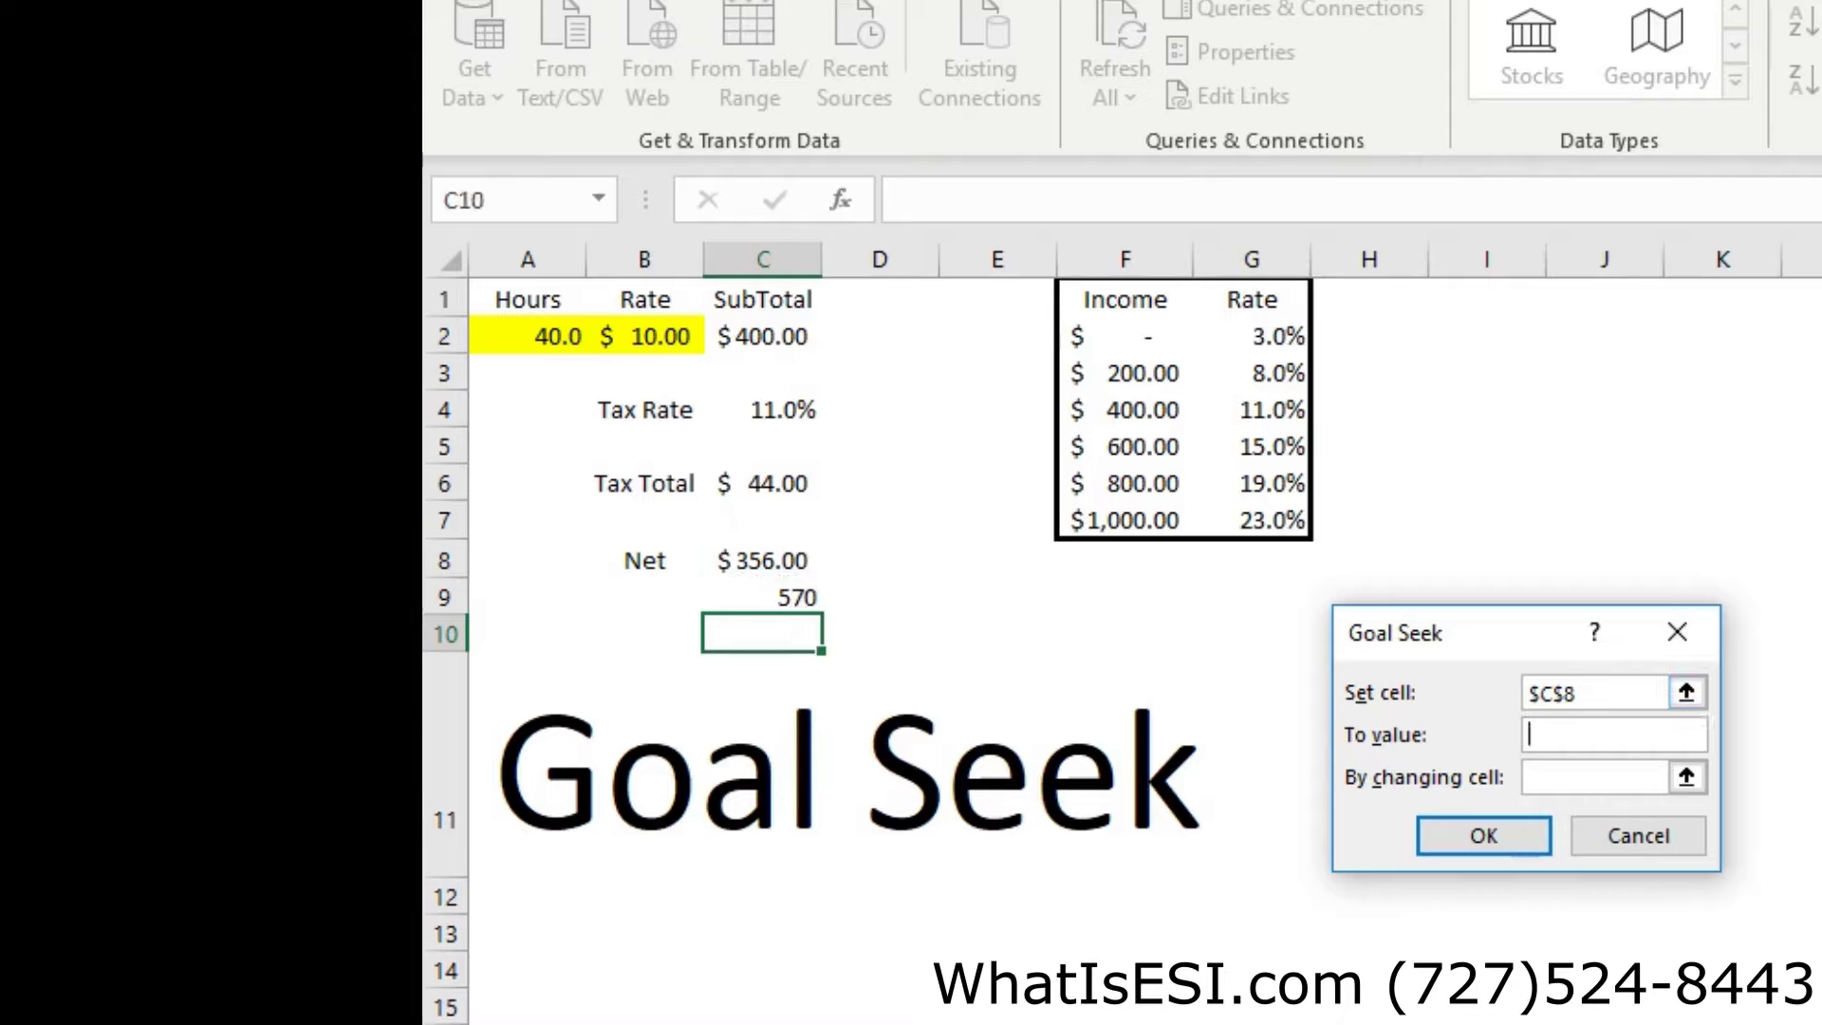
pyautogui.write('570')
pyautogui.click(1556, 778)
pyautogui.click(659, 342)
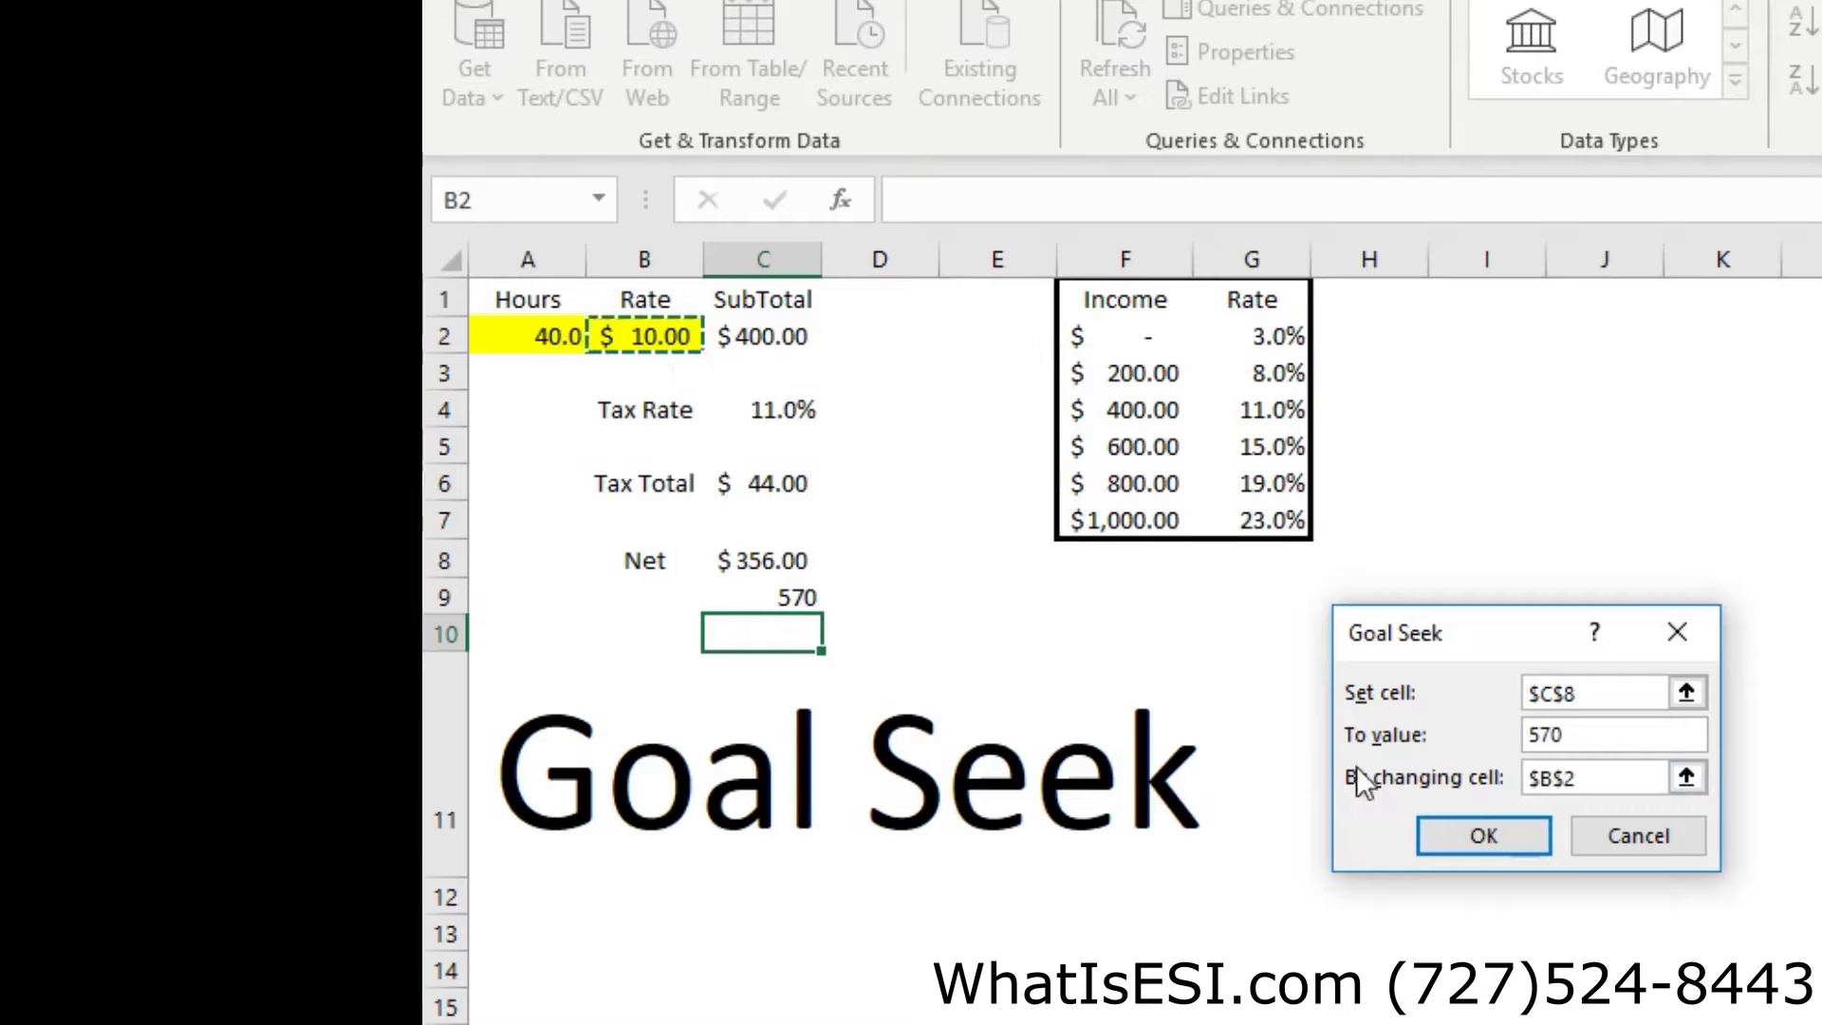
pyautogui.click(1469, 843)
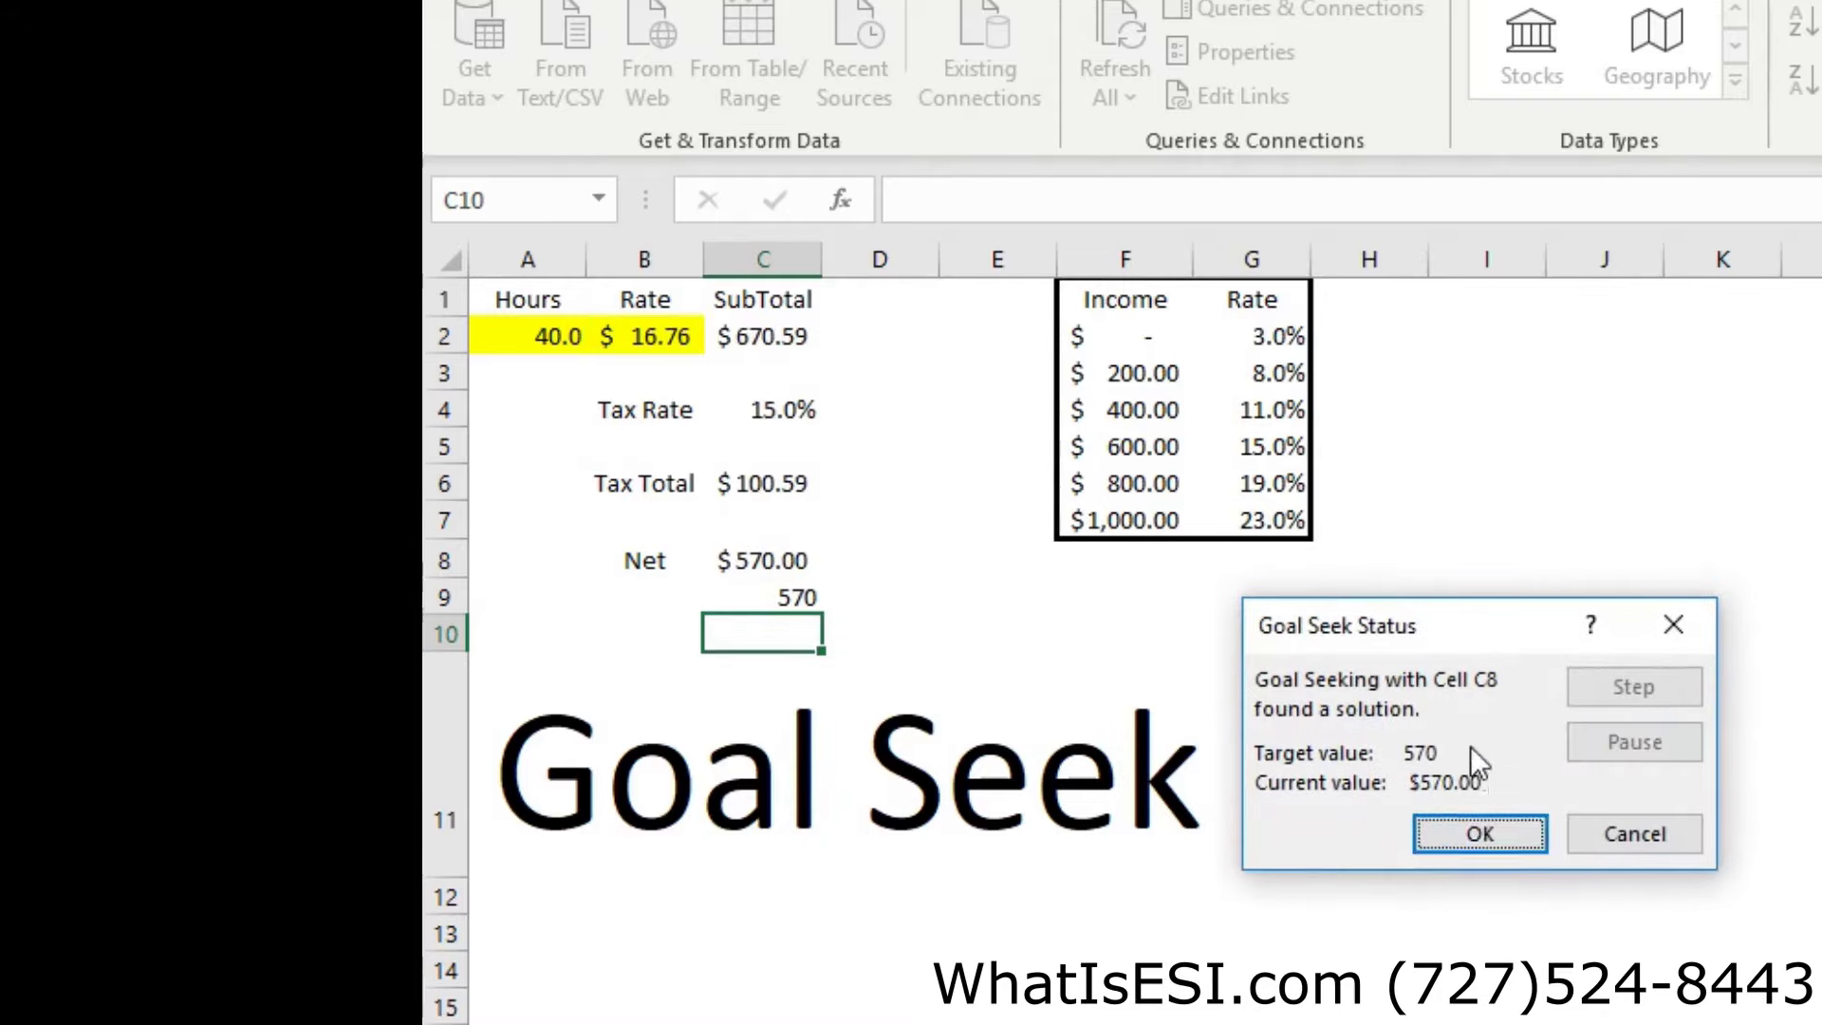
pyautogui.click(1471, 834)
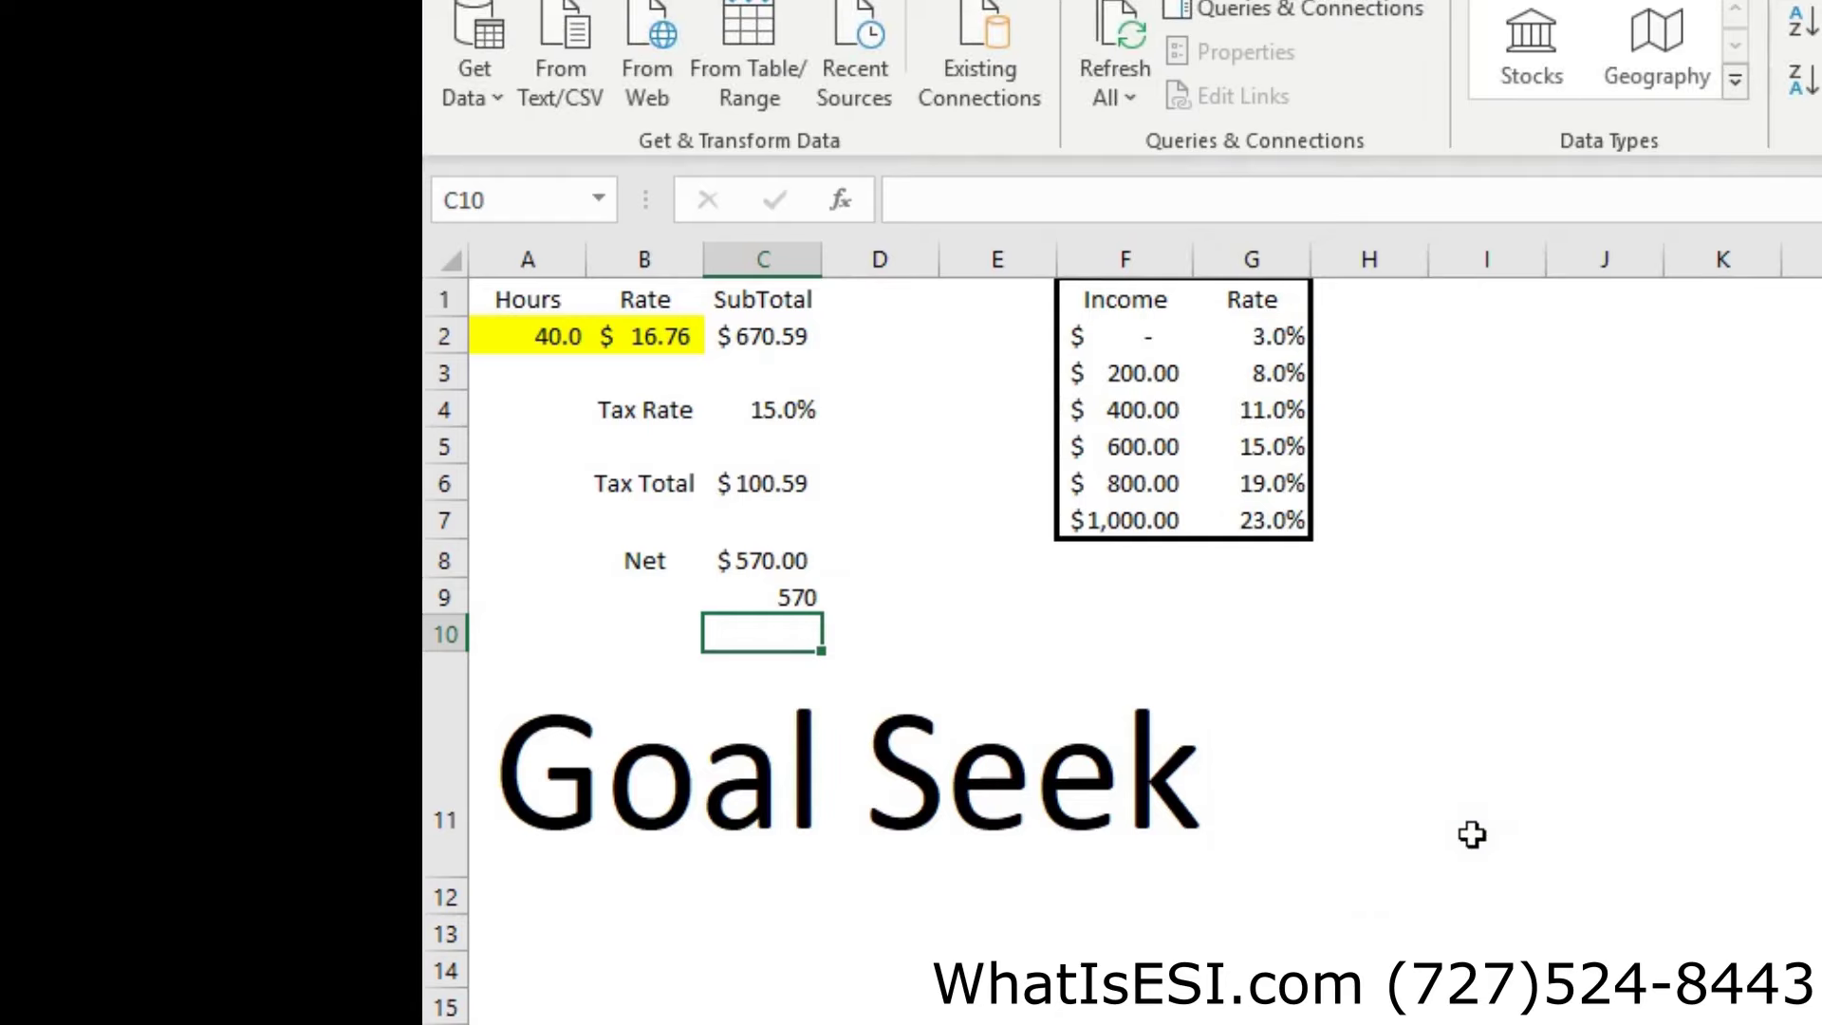
# - Check the recalculated rate, subtotal, tax and net cells, and undo the goal seek on the rate
pyautogui.click(645, 340)
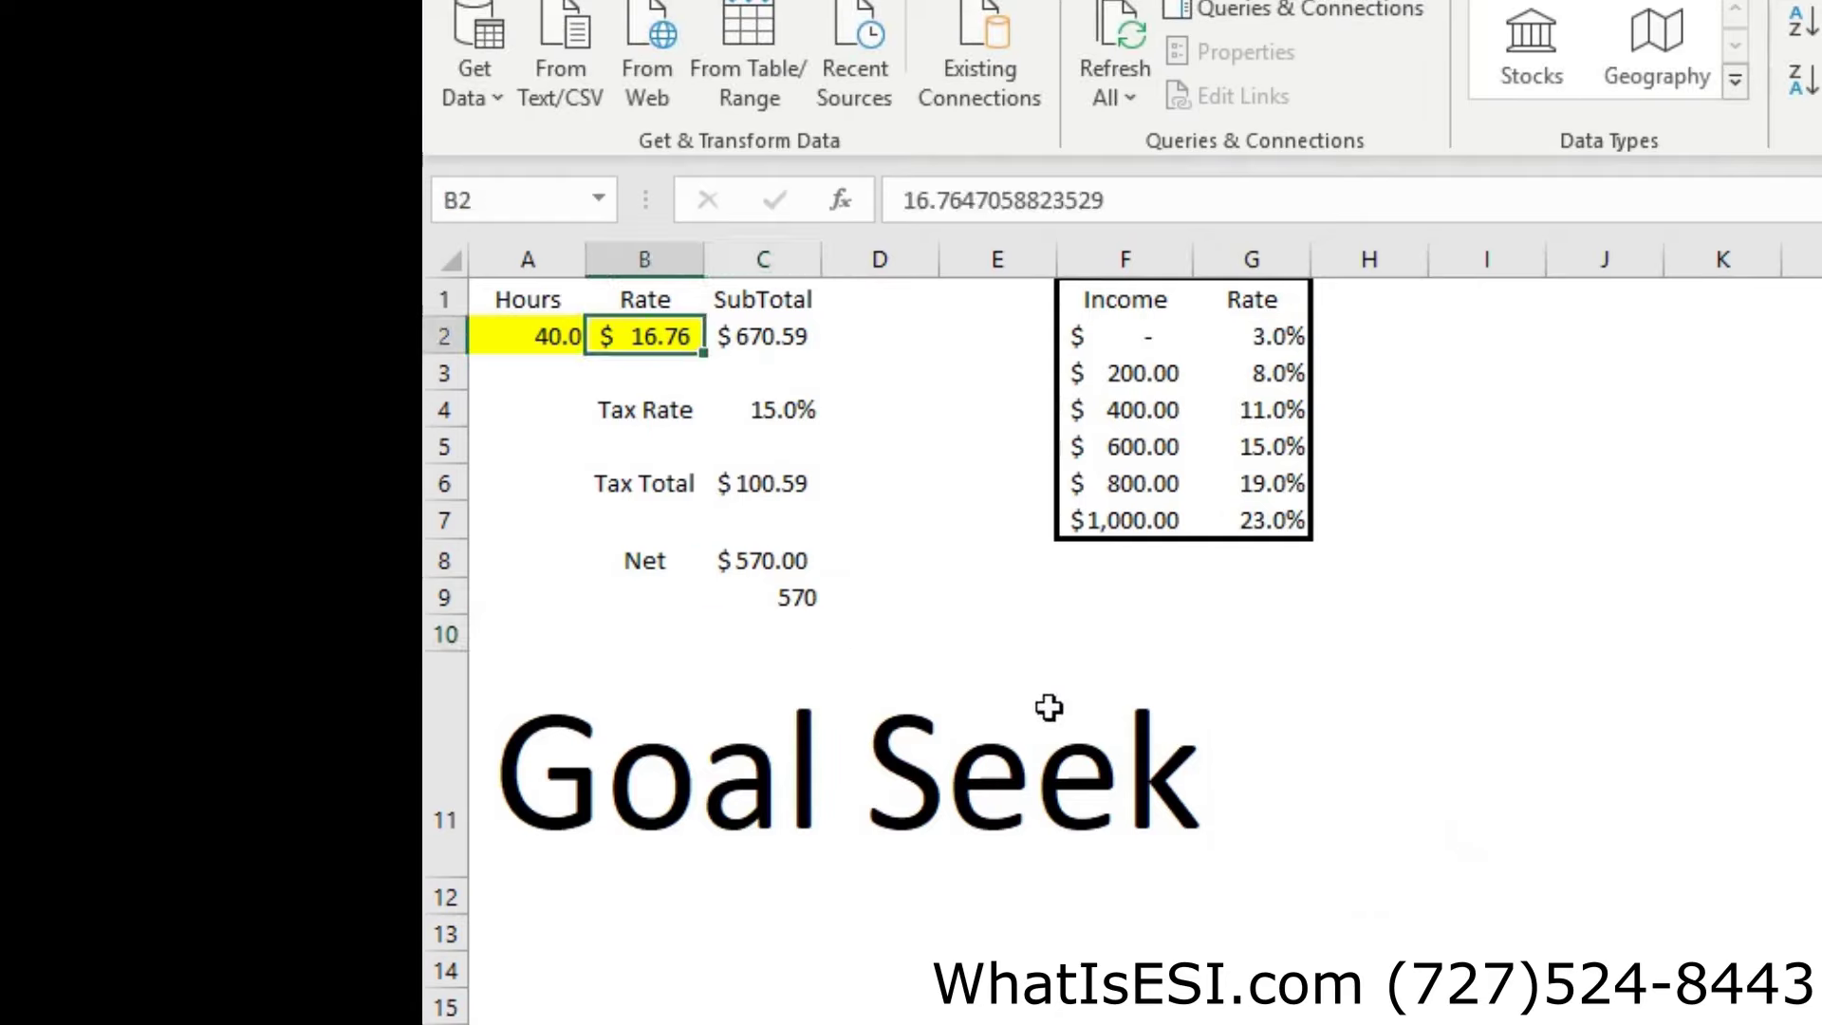
pyautogui.click(763, 336)
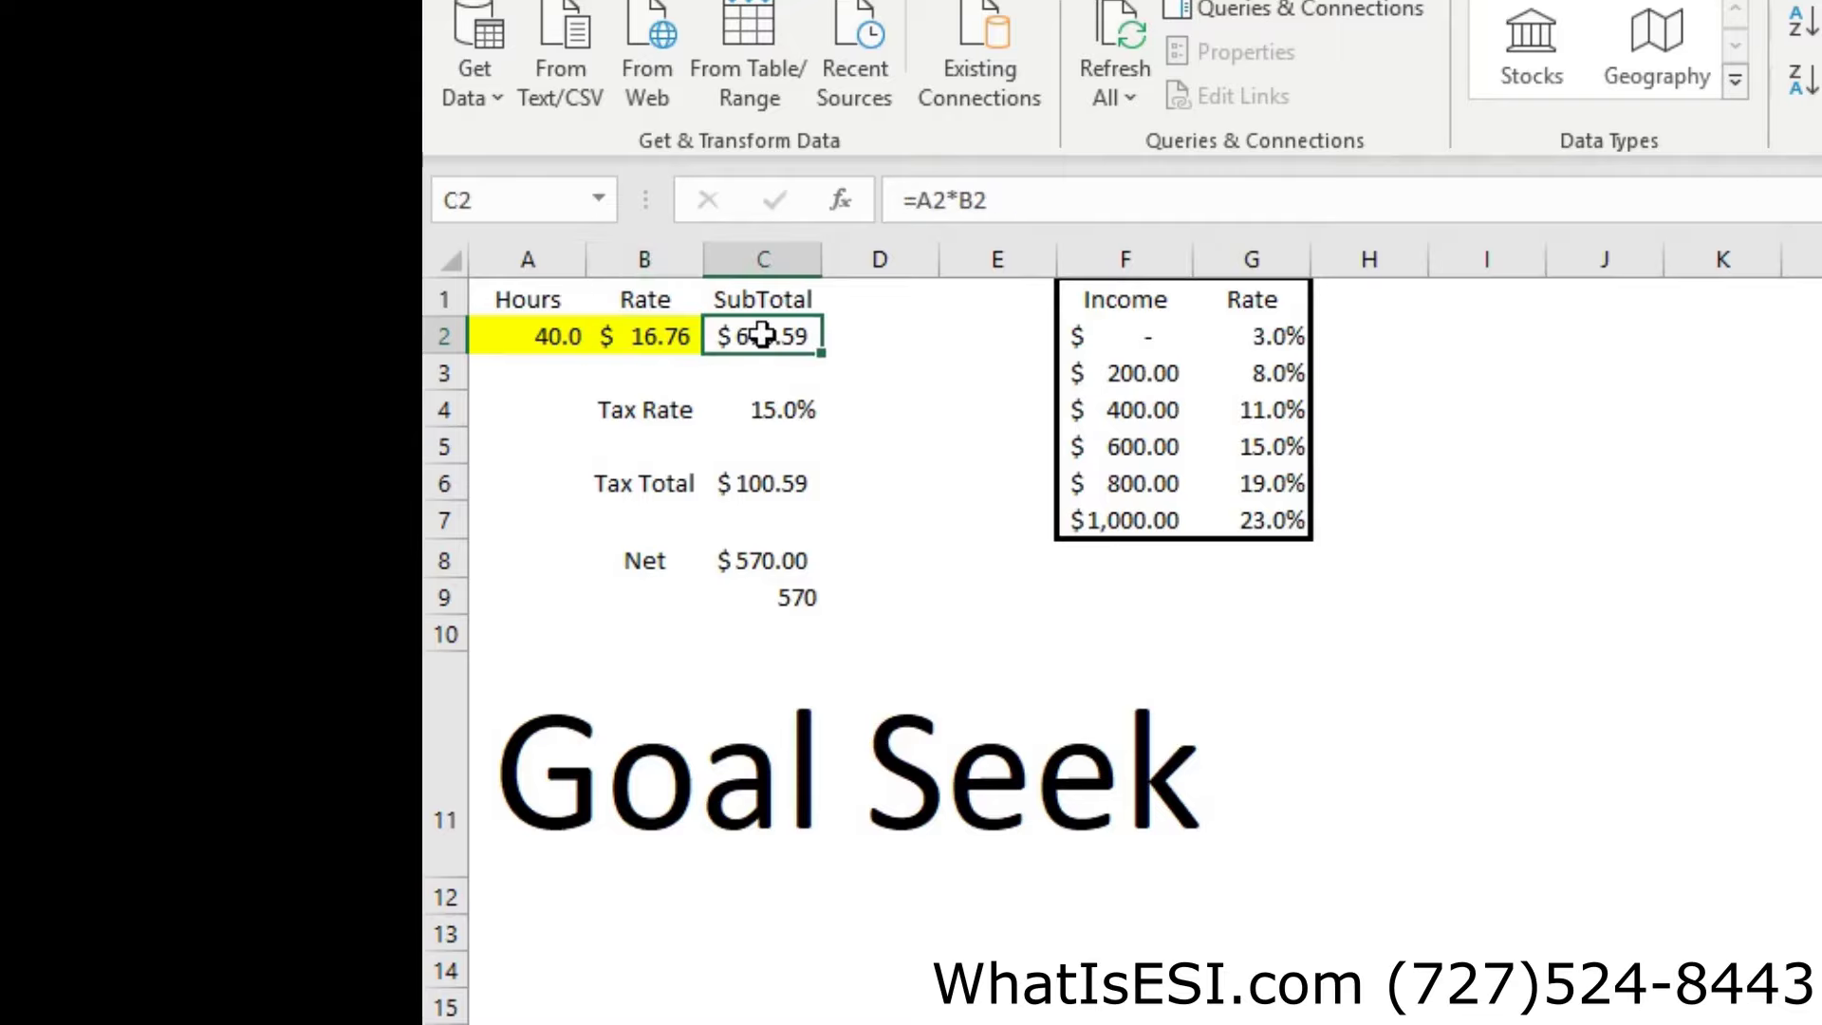
pyautogui.click(778, 408)
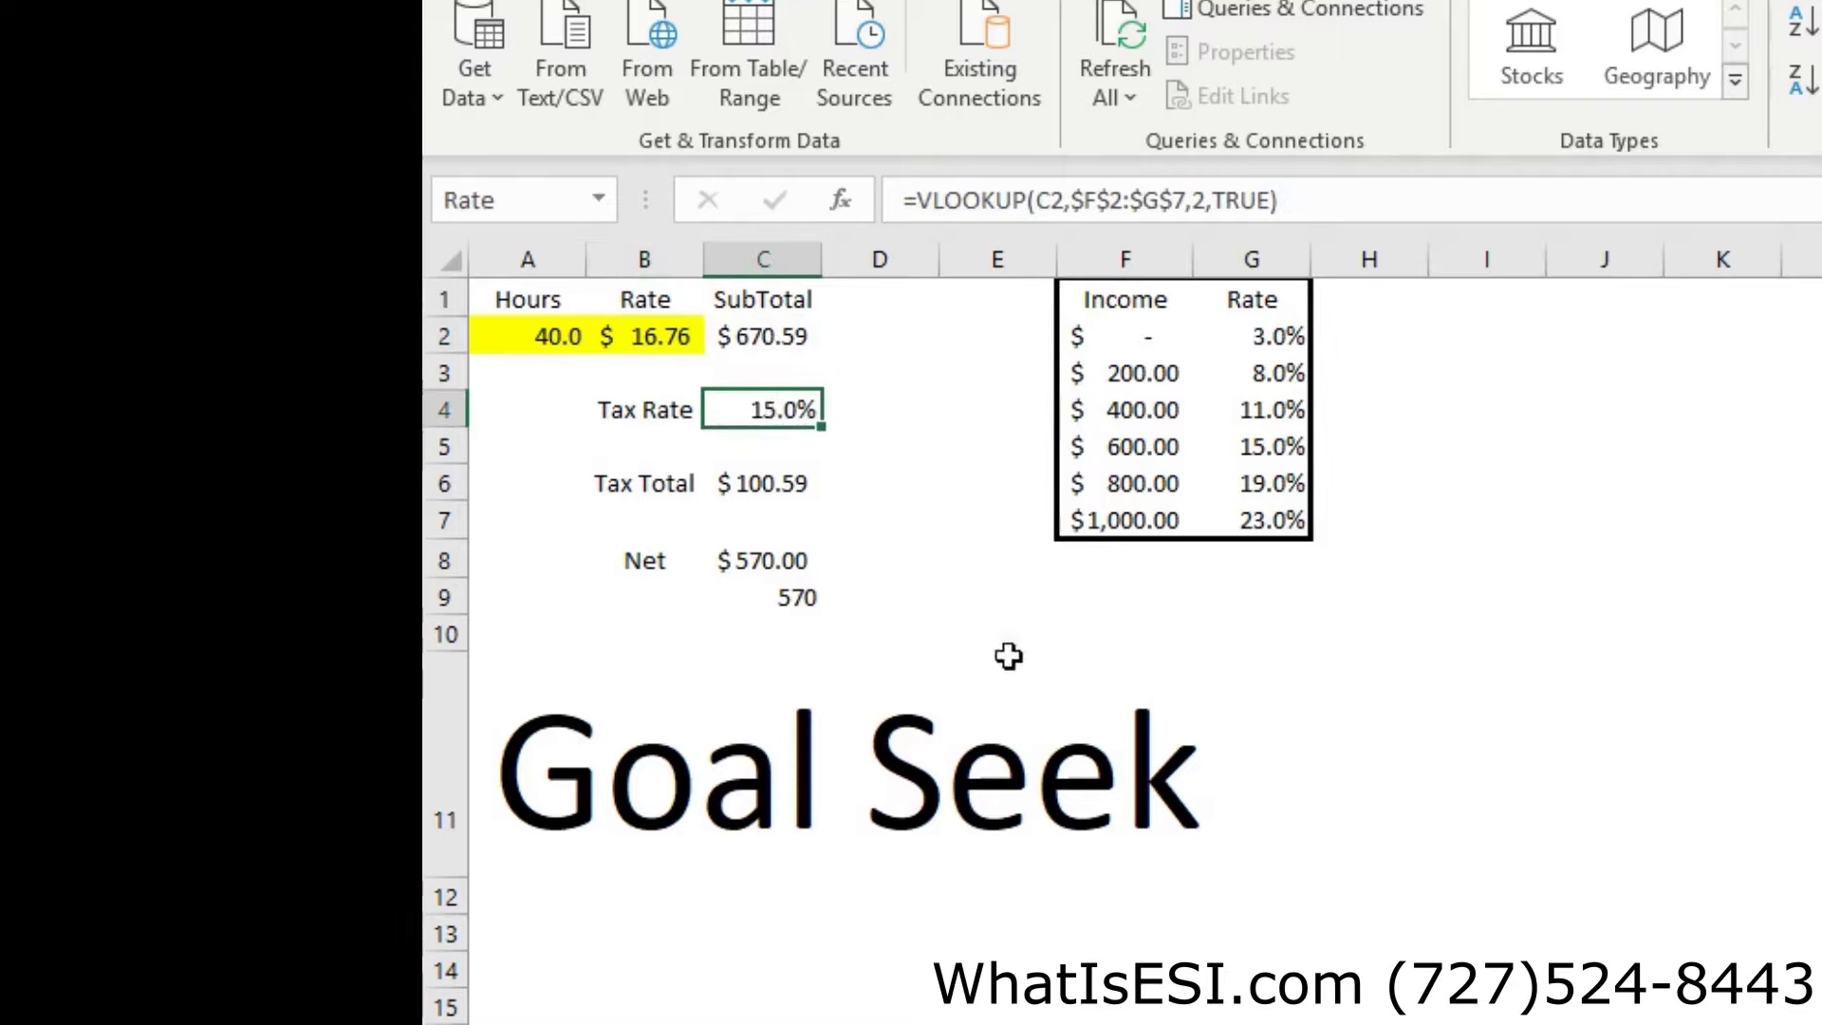
pyautogui.click(774, 486)
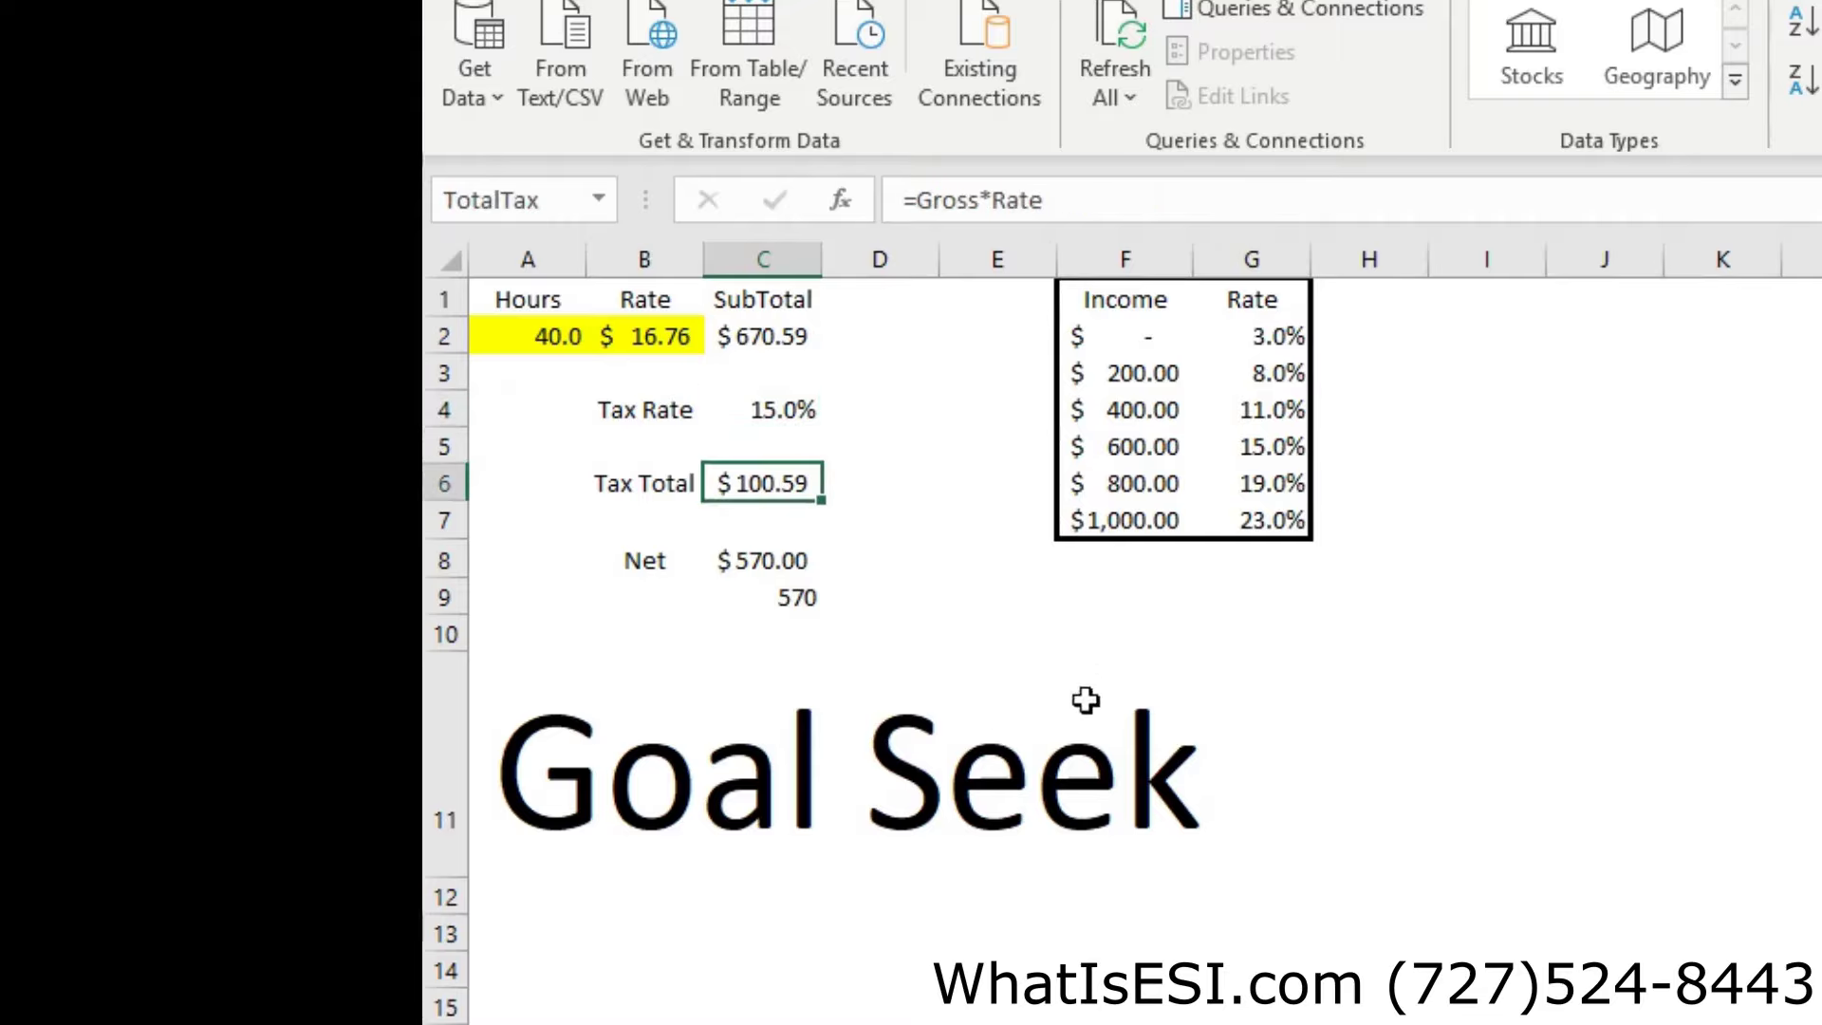
pyautogui.click(767, 568)
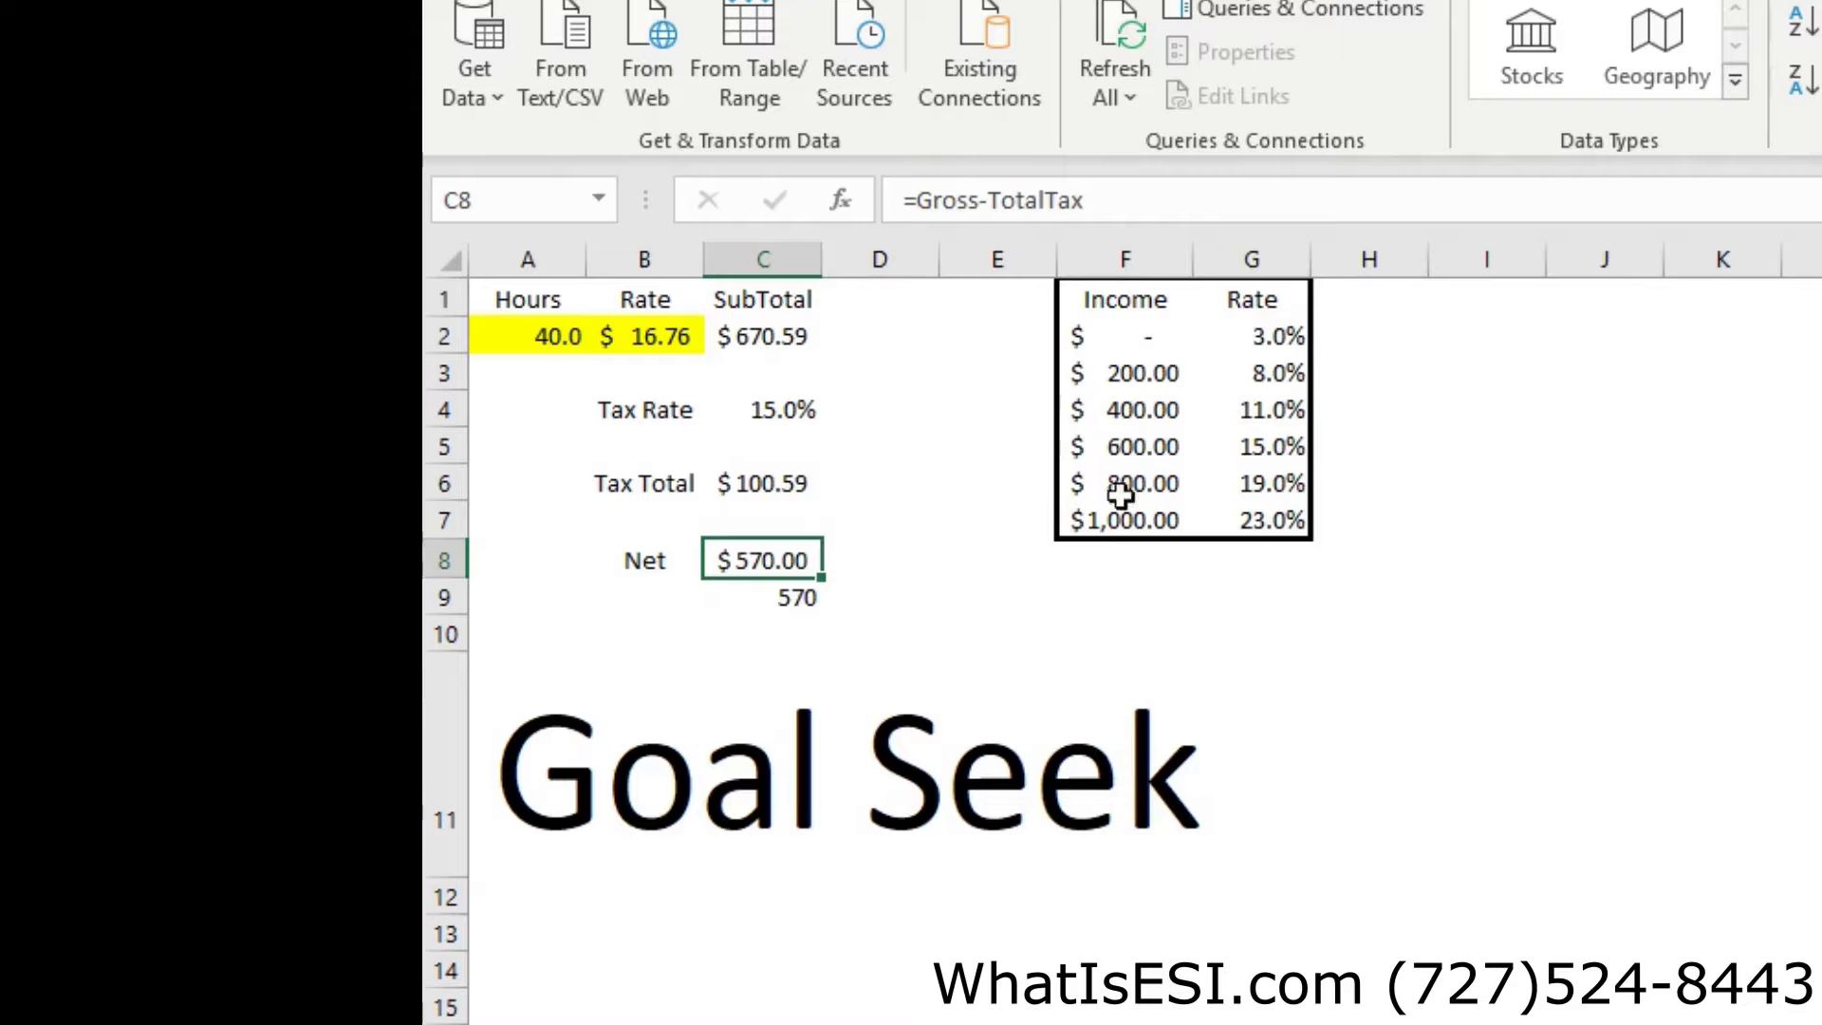
pyautogui.hotkey('ctrl', 'z')
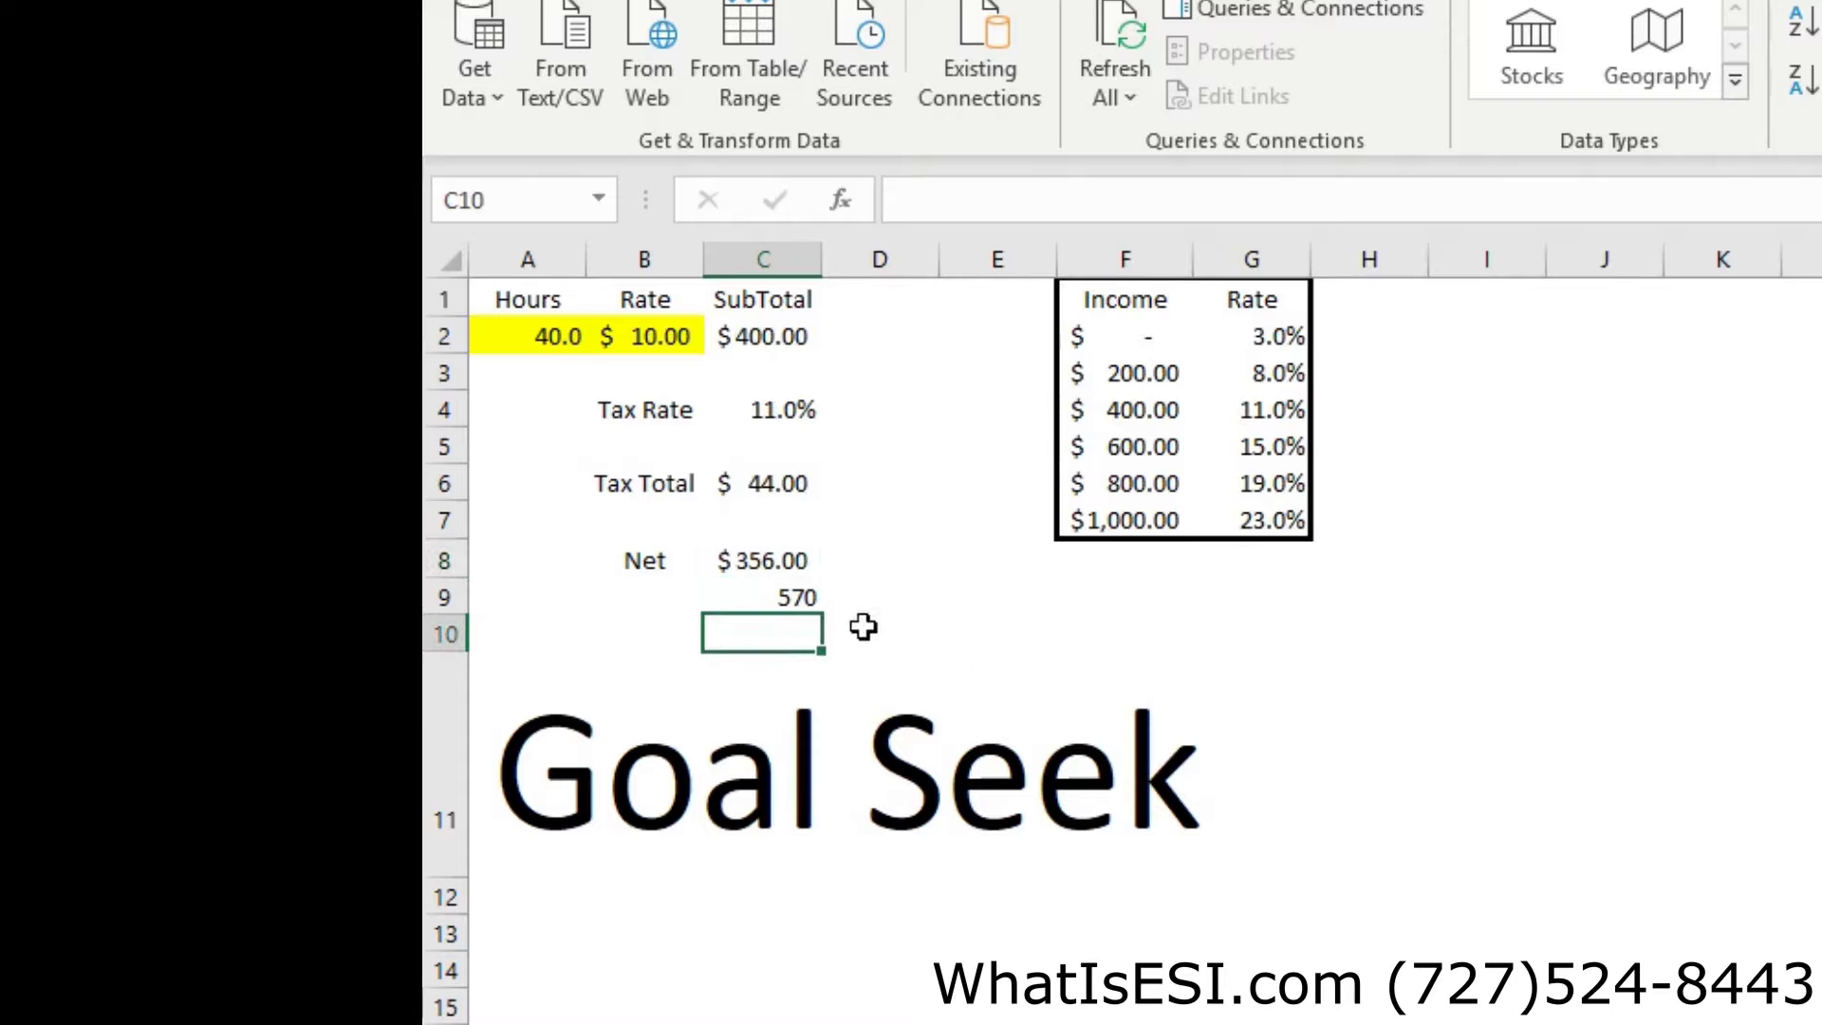
# - Run Goal Seek to bring the net in C8 to 570 by changing the hours in A2, accept it, and check the hours and rate
pyautogui.click(755, 566)
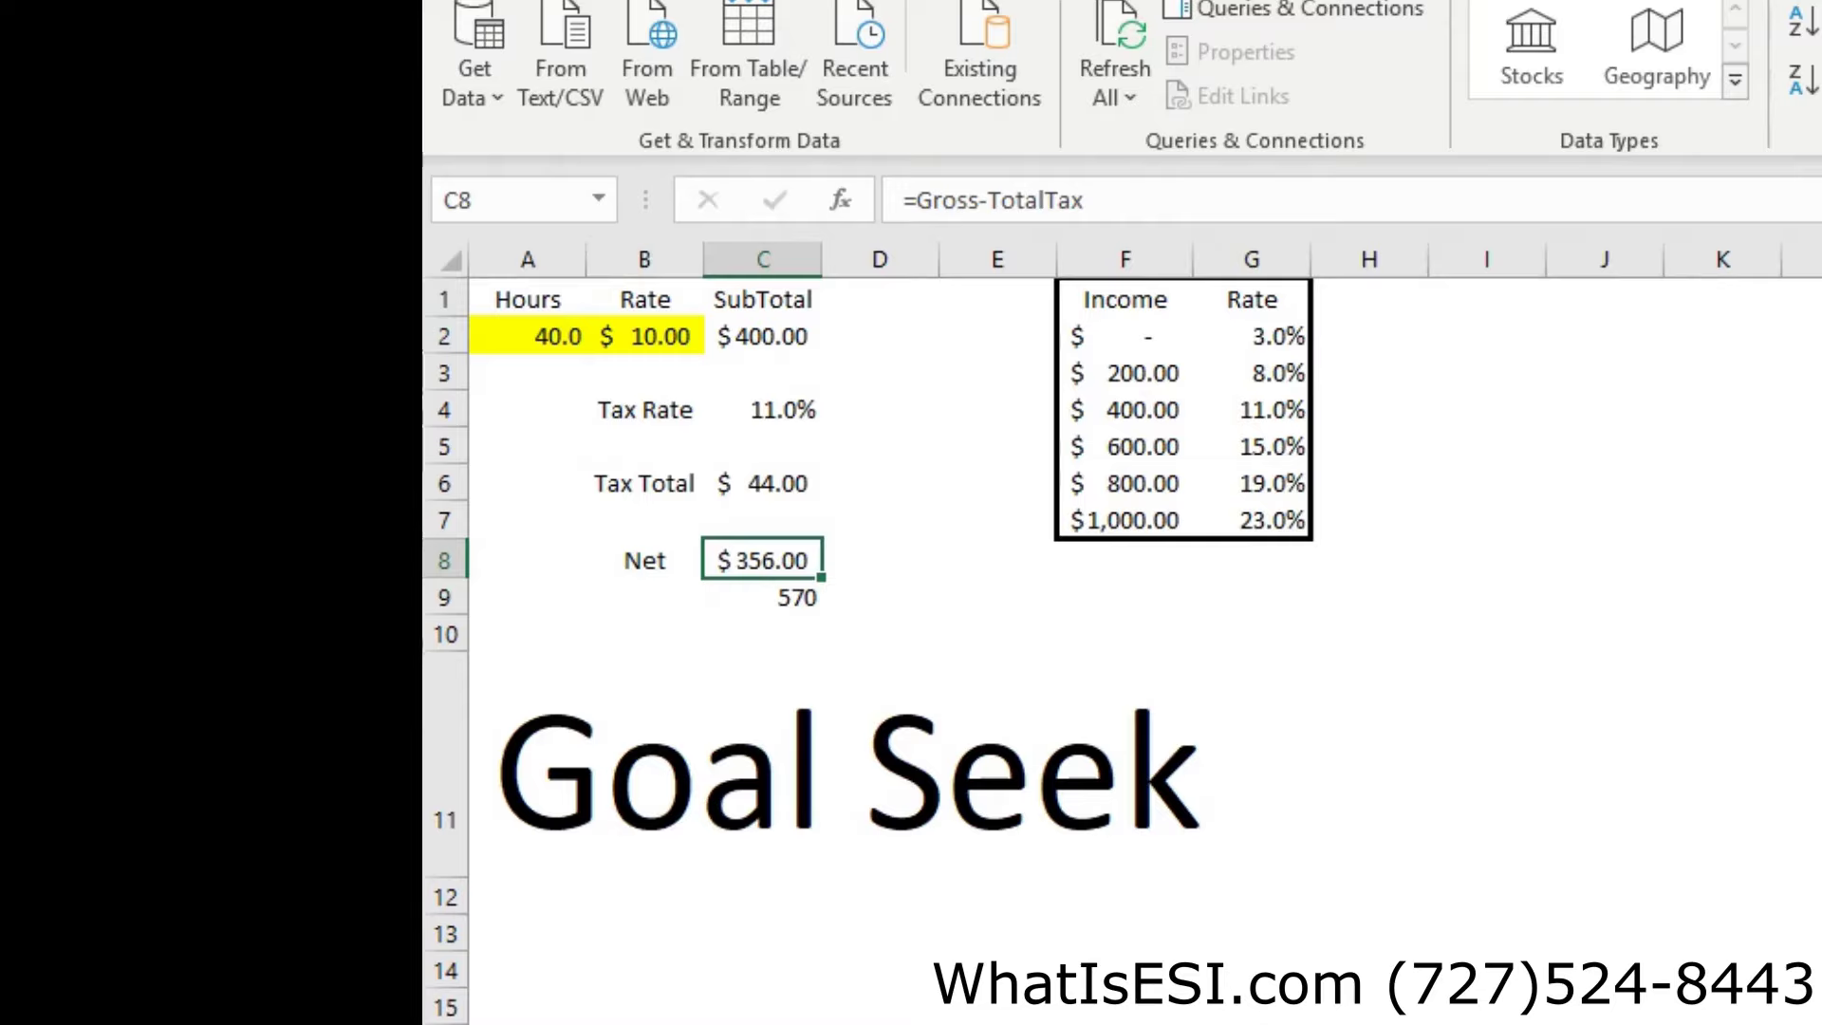
pyautogui.hotkey('alt', 'a')
pyautogui.press('w')
pyautogui.press('g')
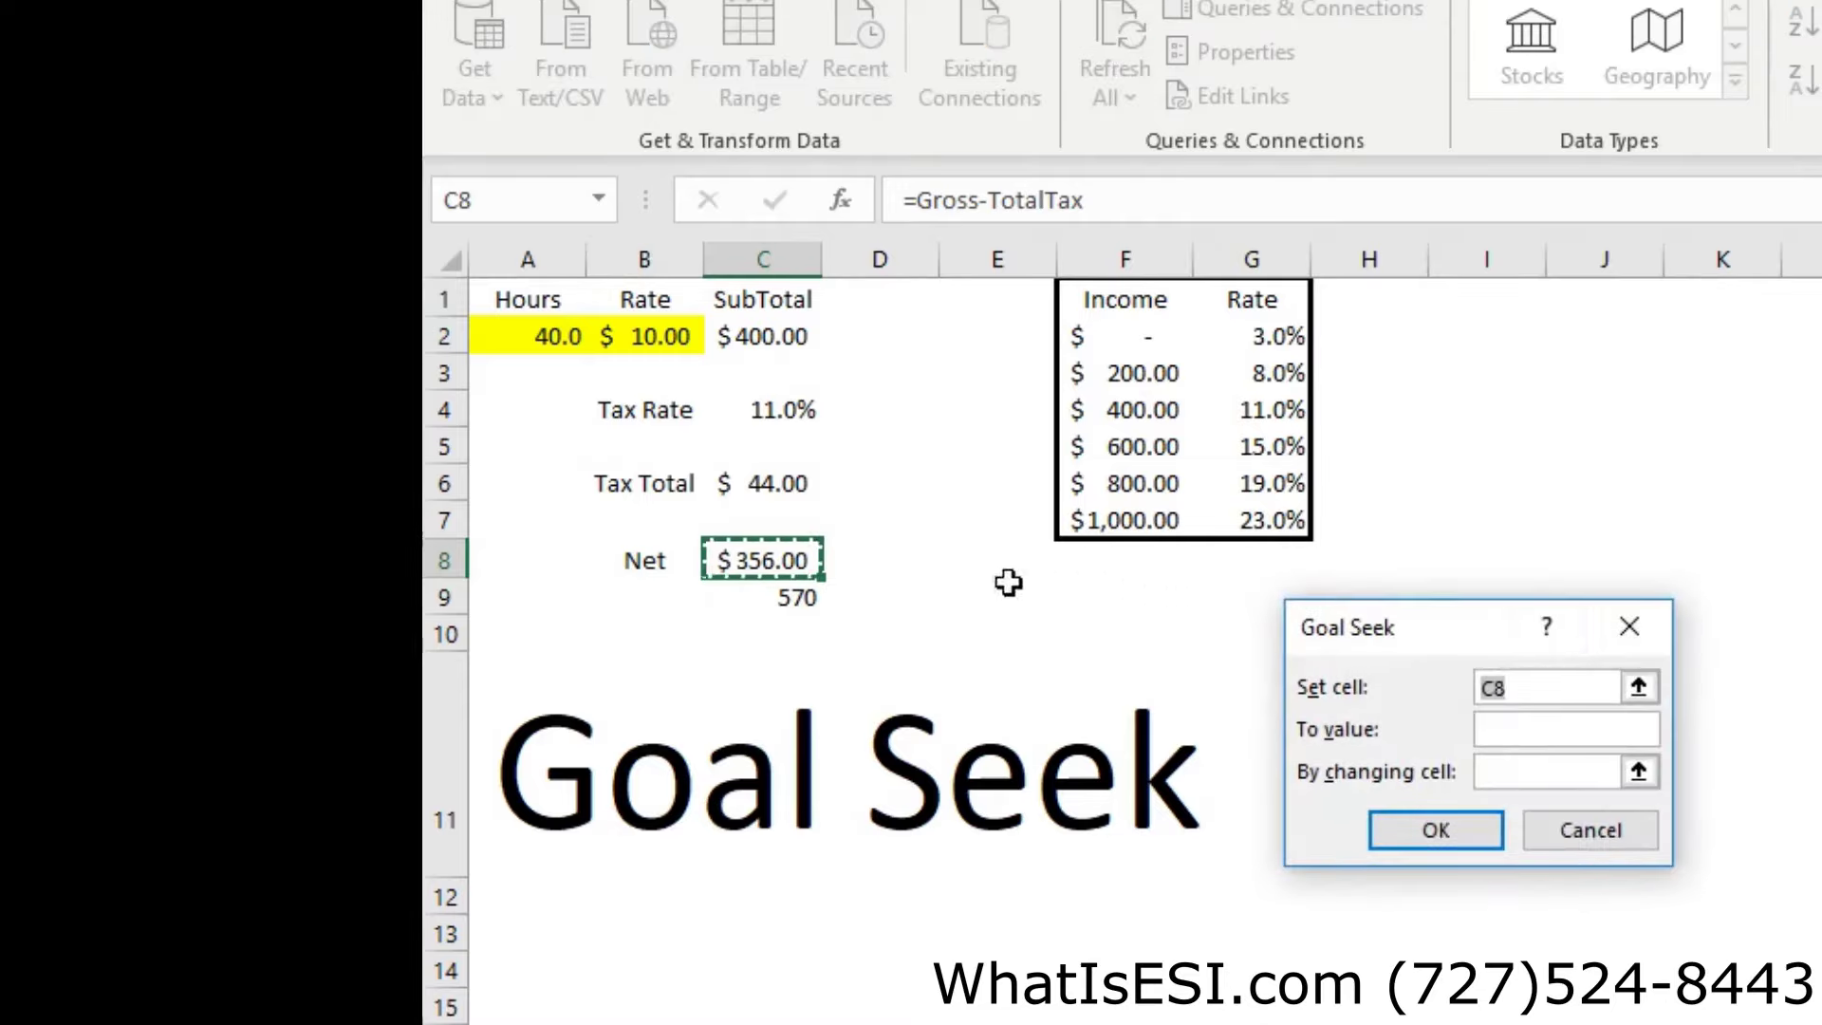
pyautogui.click(765, 560)
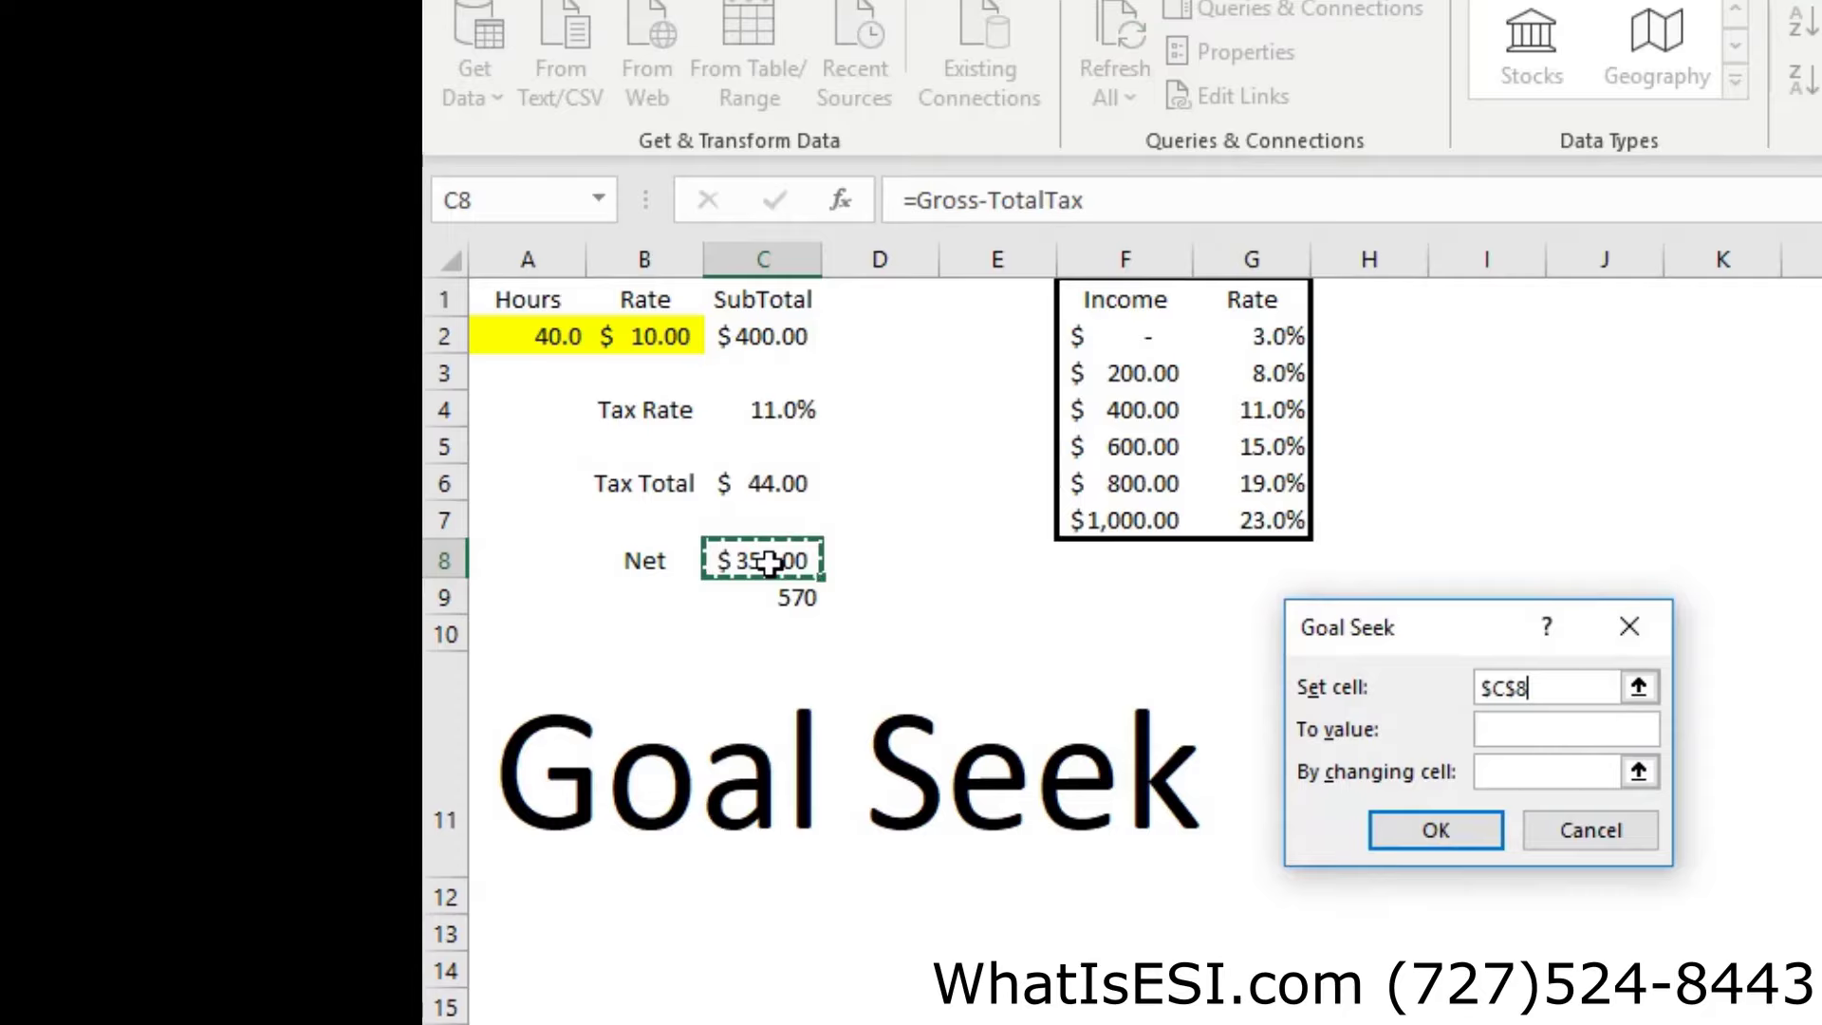
pyautogui.click(1537, 725)
pyautogui.write('570')
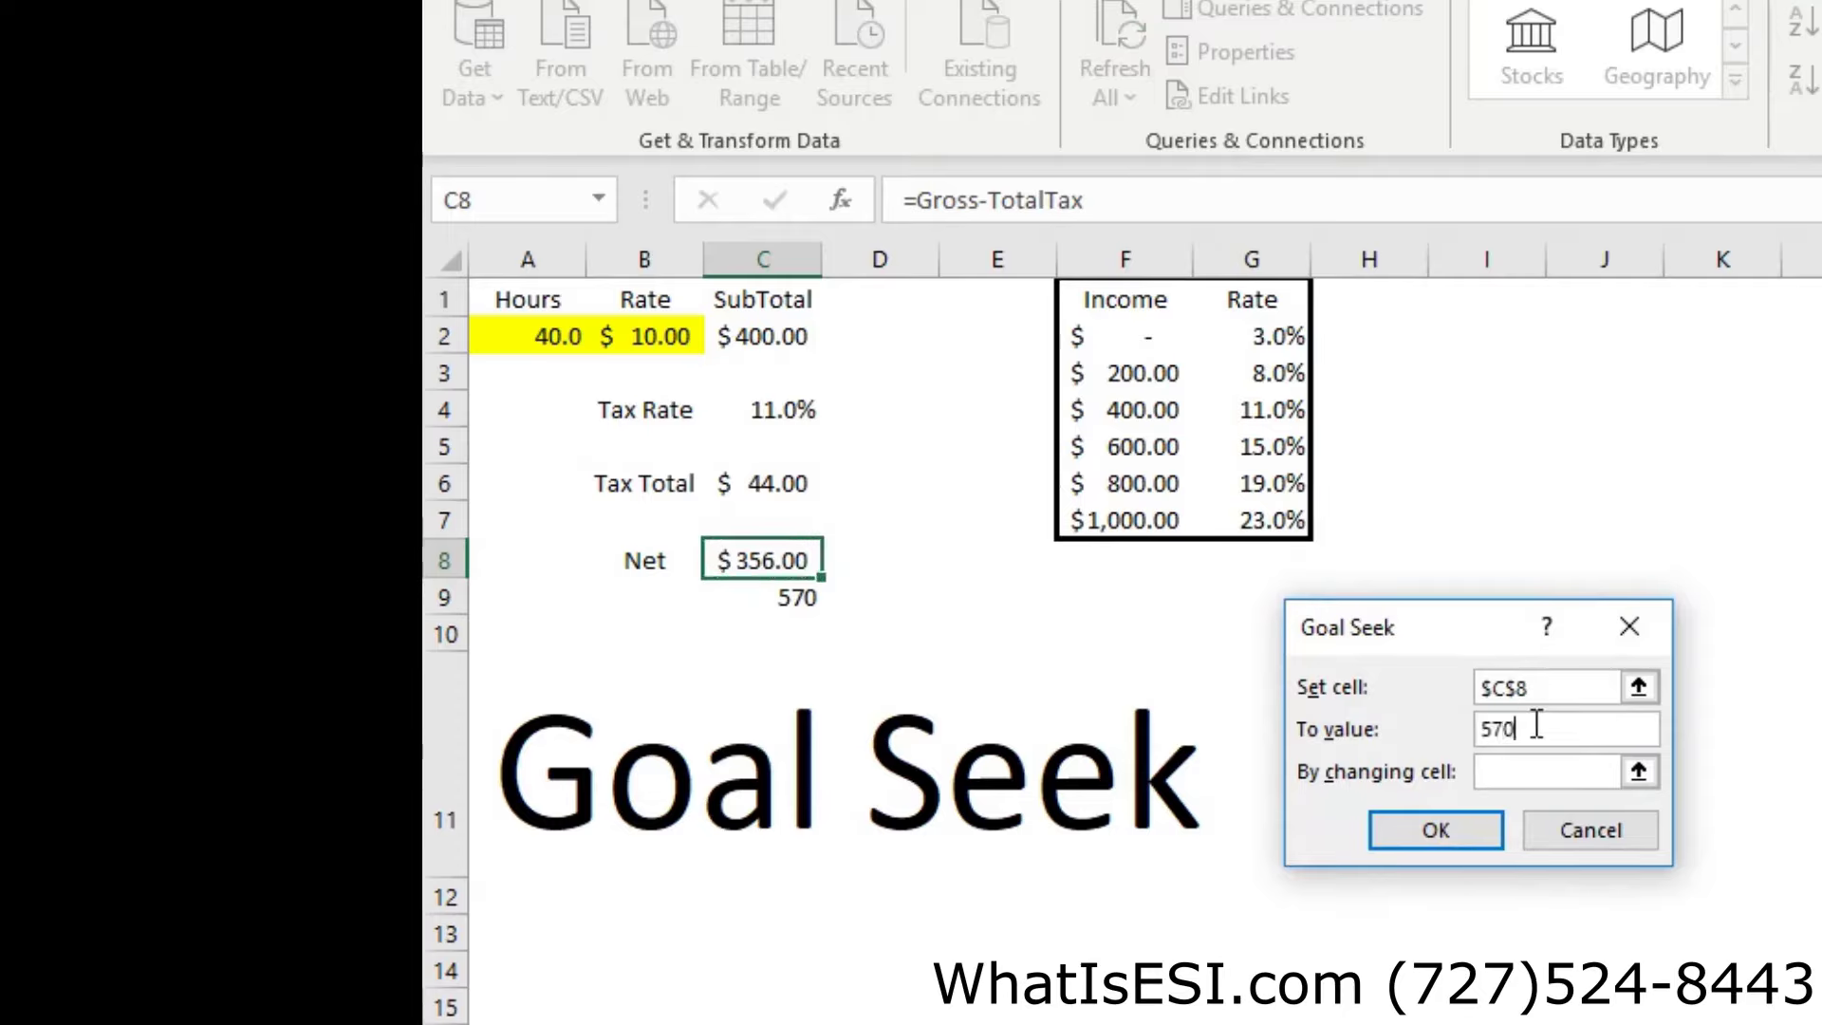
pyautogui.click(1537, 770)
pyautogui.click(520, 338)
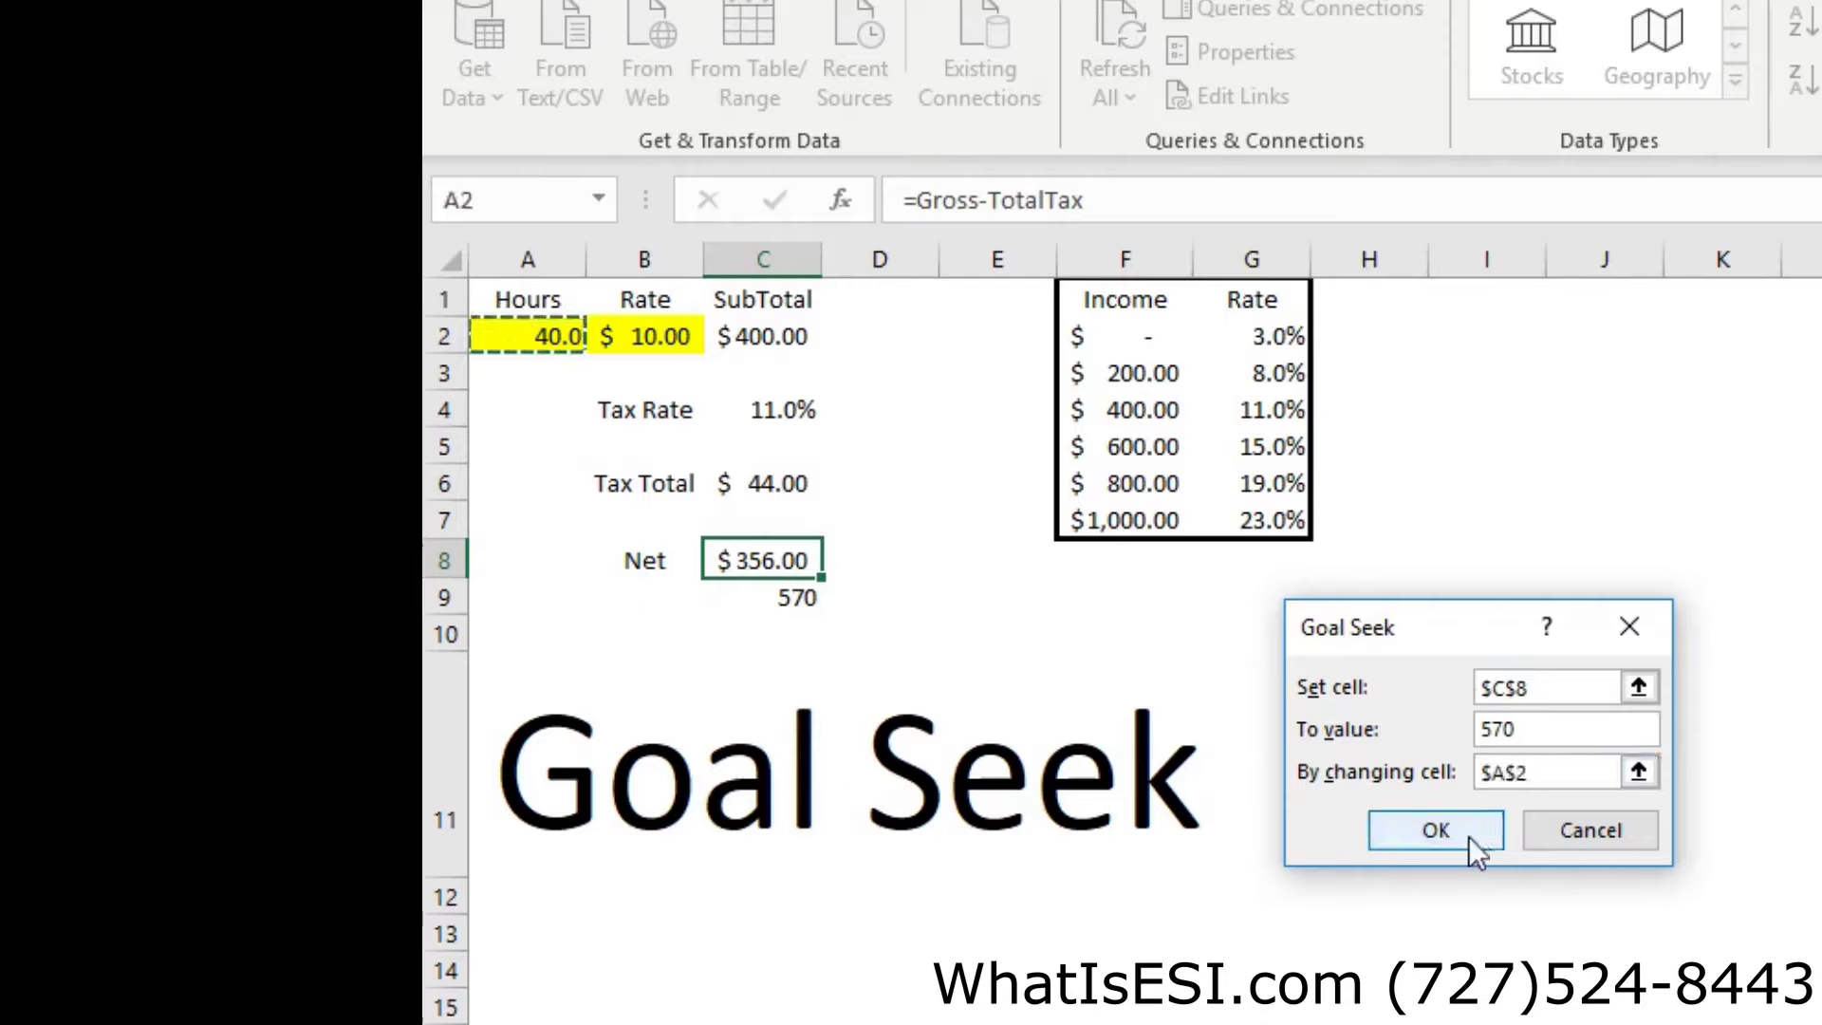
pyautogui.click(1428, 835)
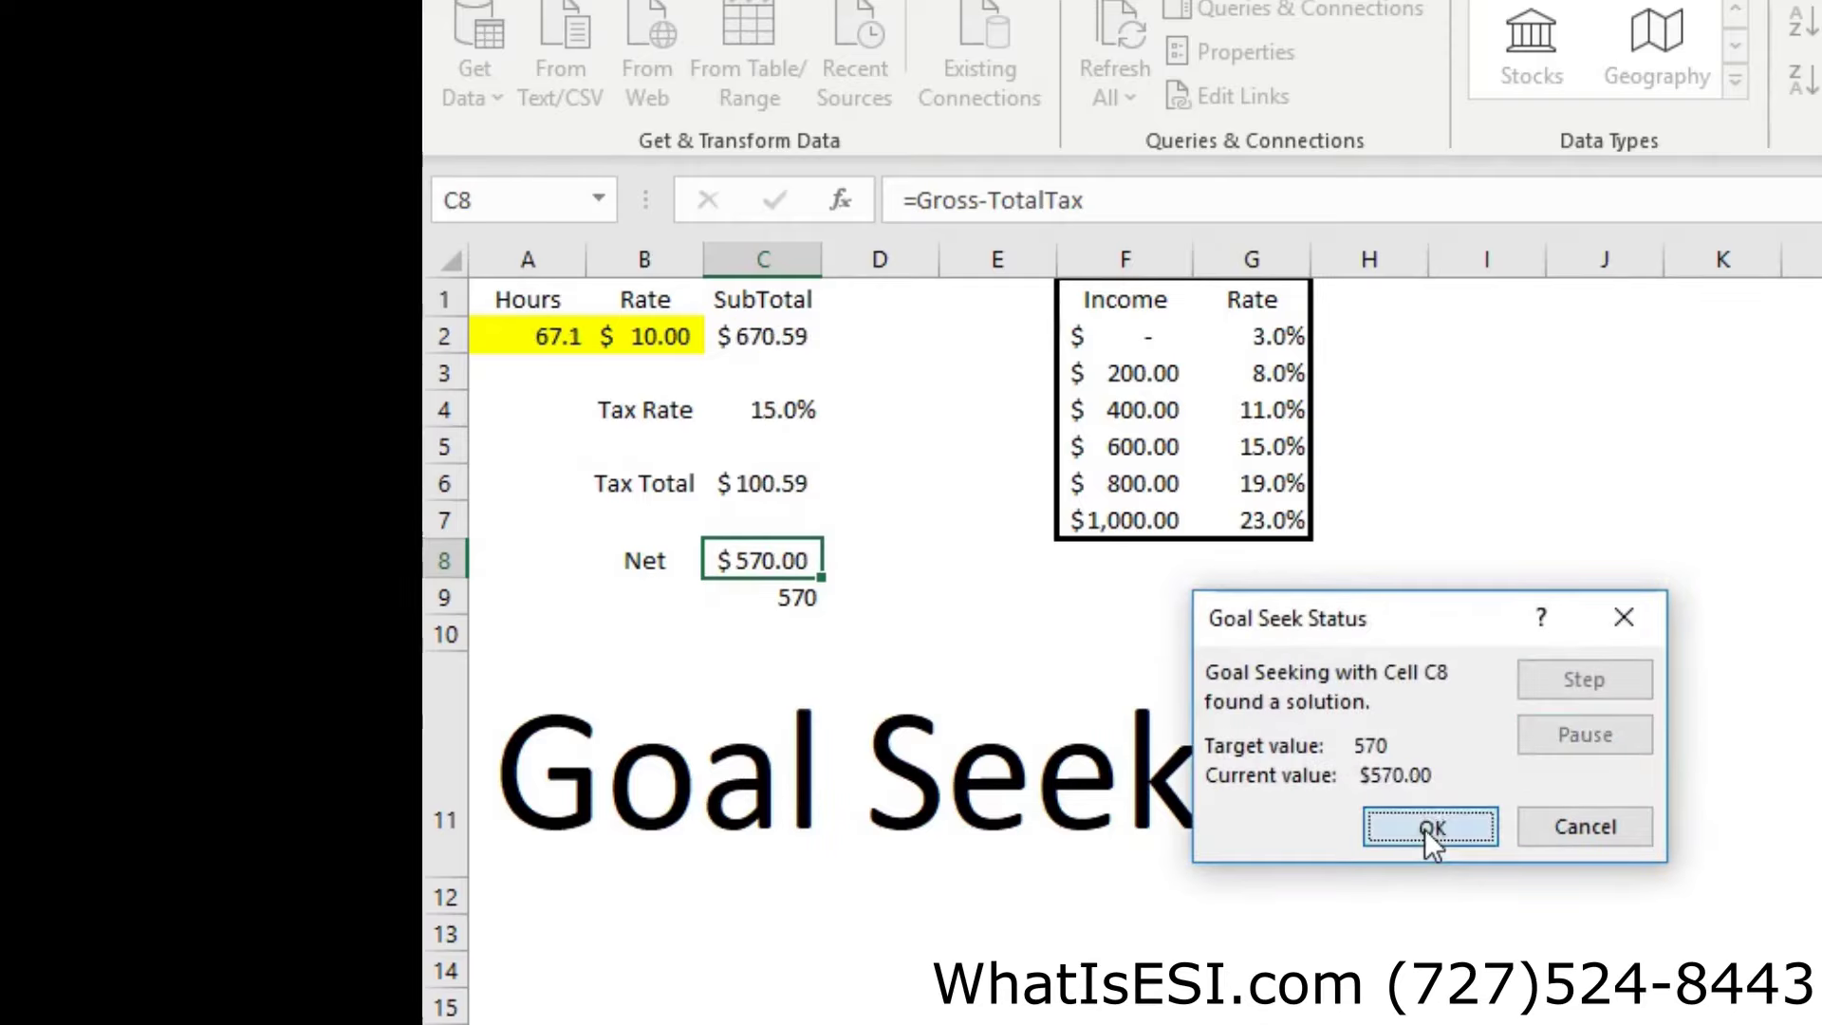
pyautogui.click(1427, 830)
pyautogui.click(558, 338)
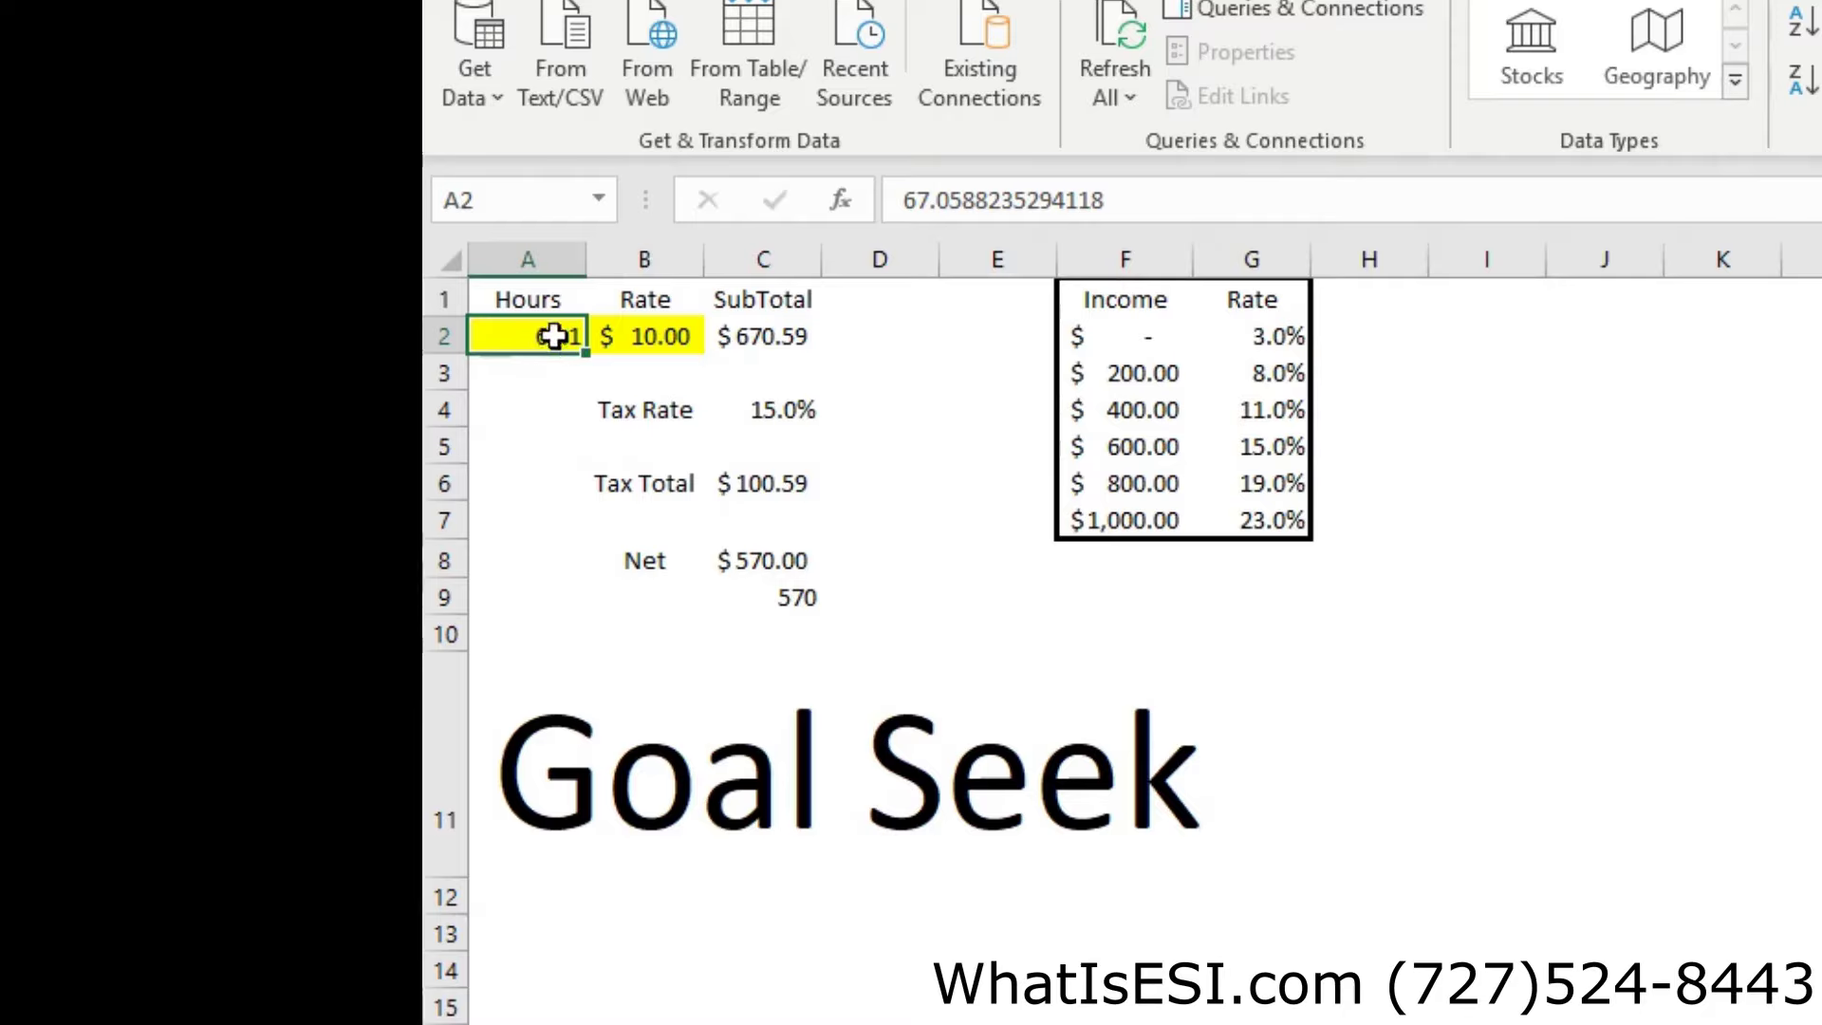
pyautogui.click(659, 333)
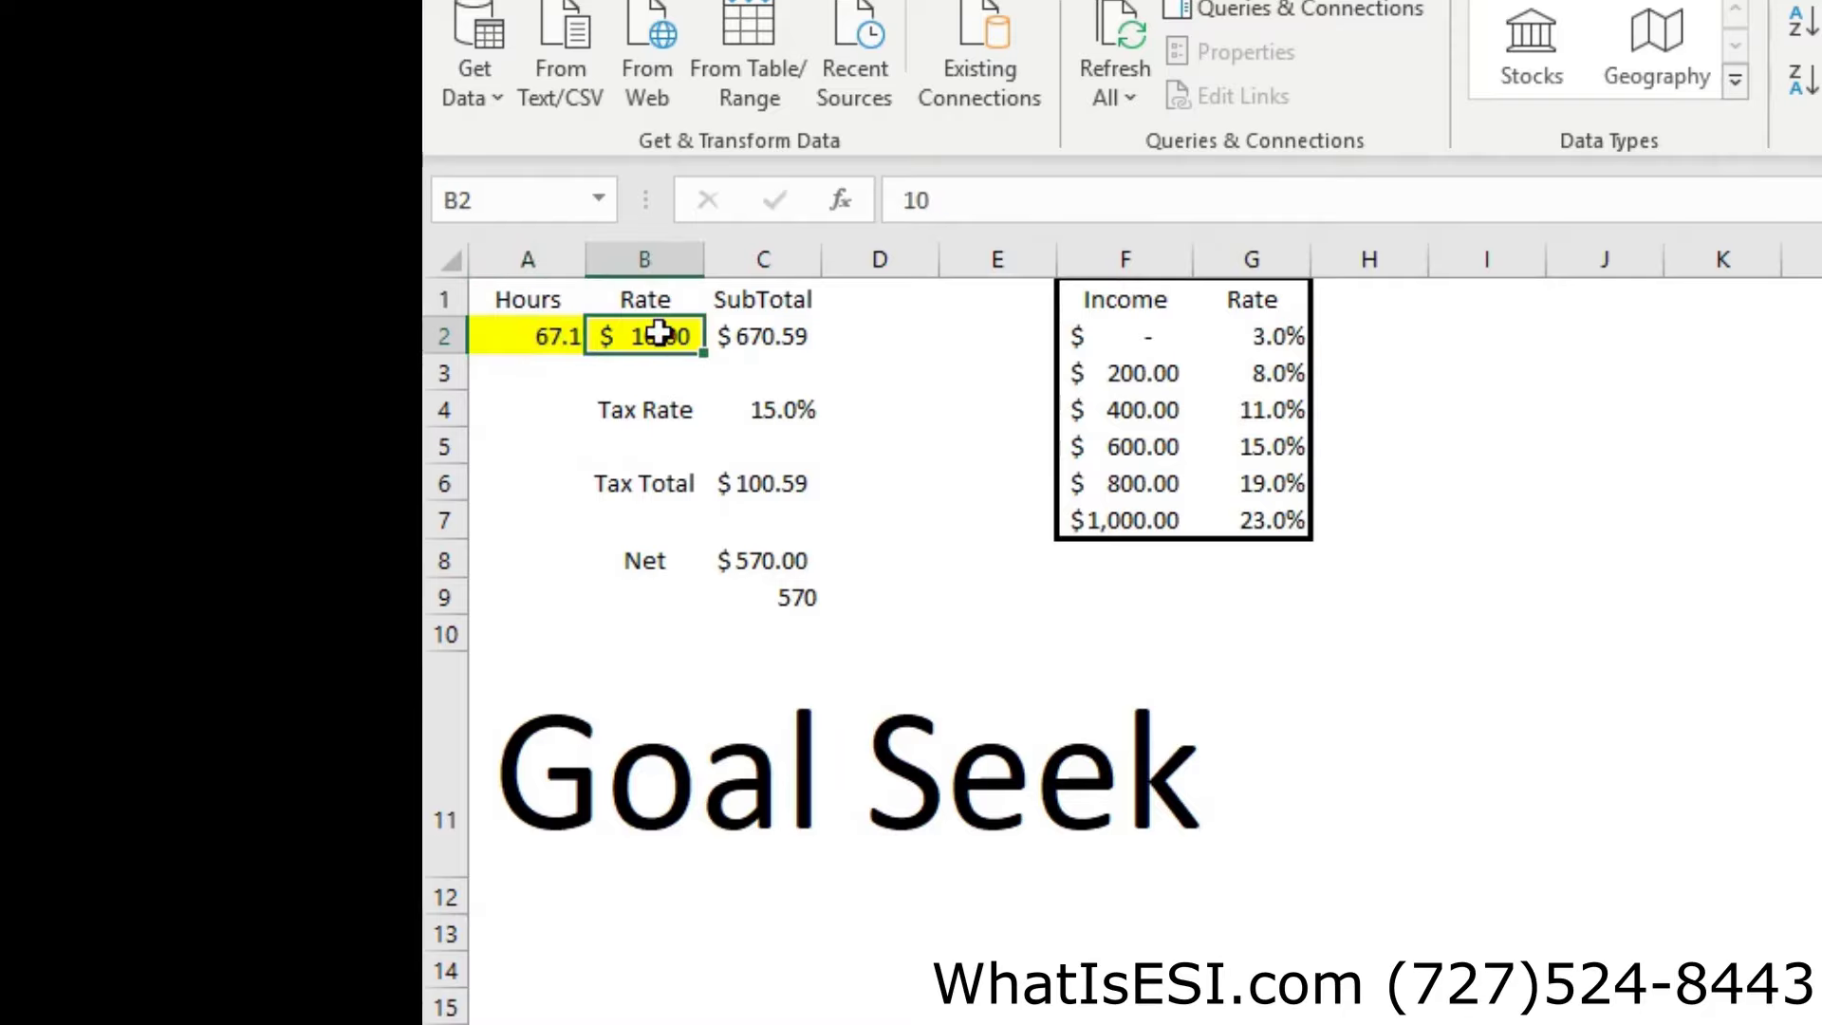
# - Inspect the subtotal, tax rate, tax total and net formulas, and view the Goal Seek fields for C8 without running it
pyautogui.click(765, 336)
pyautogui.click(790, 410)
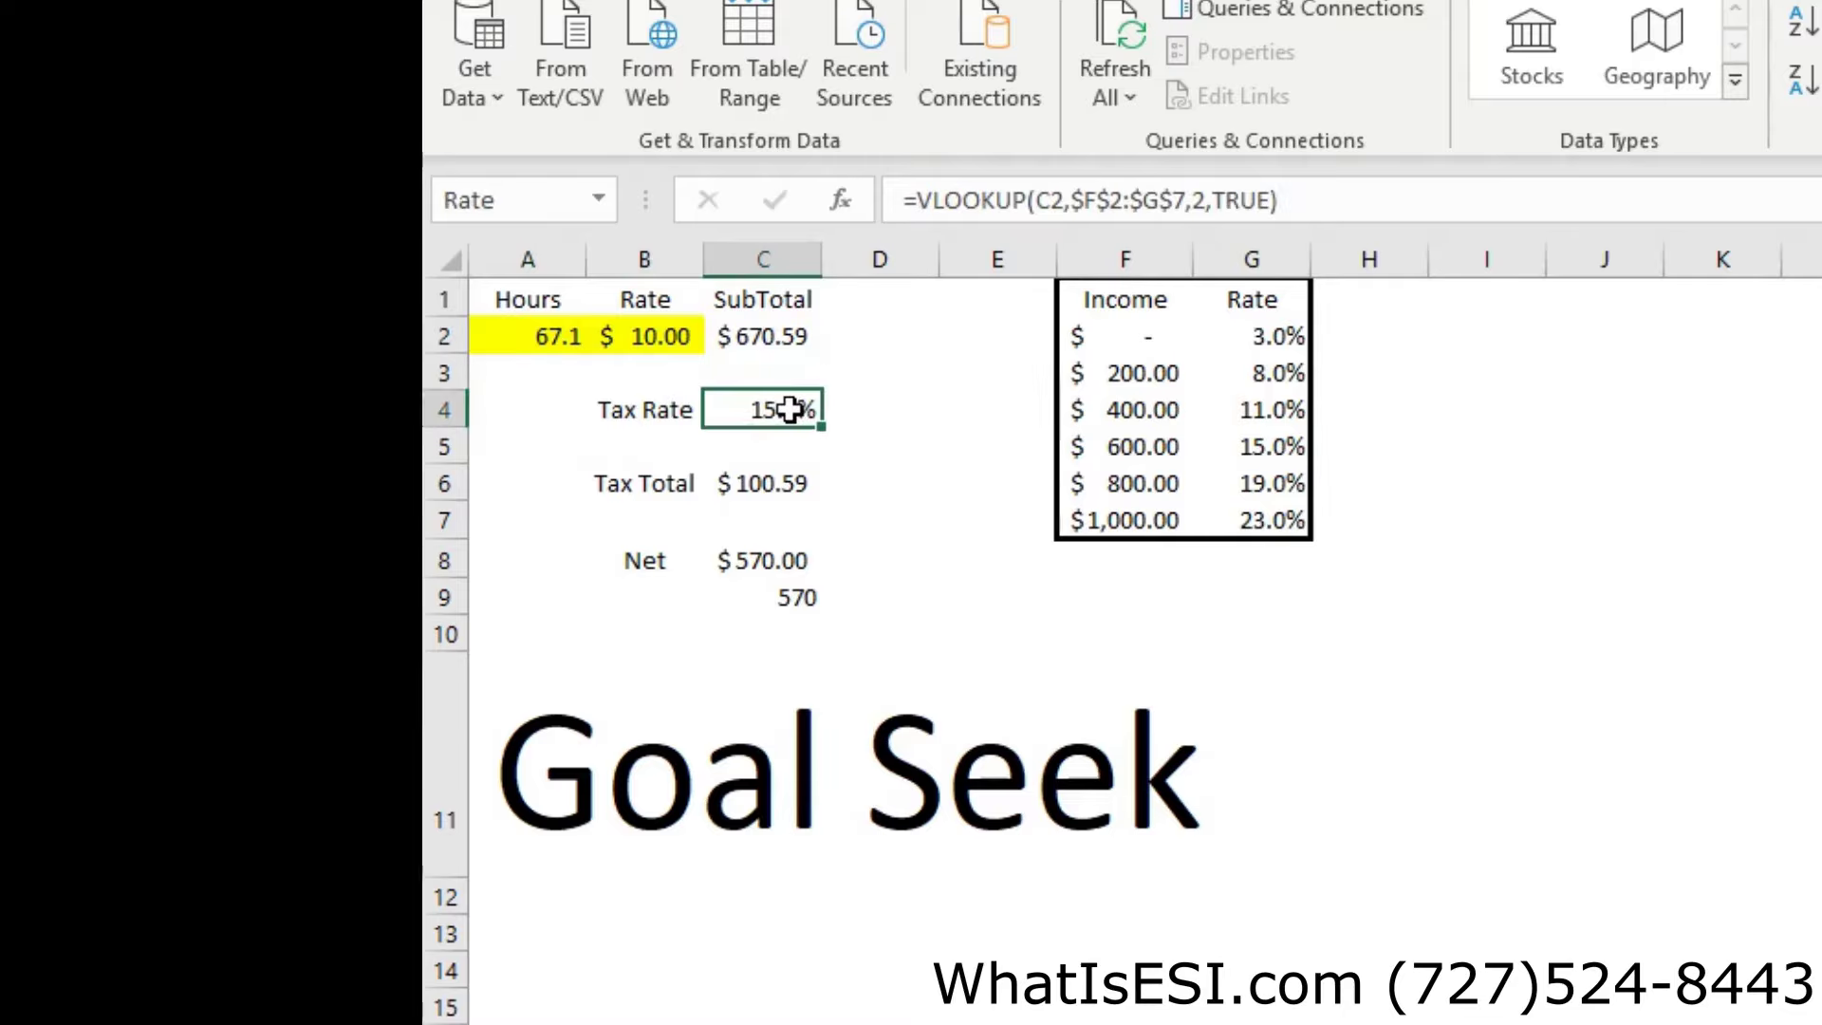
pyautogui.click(774, 481)
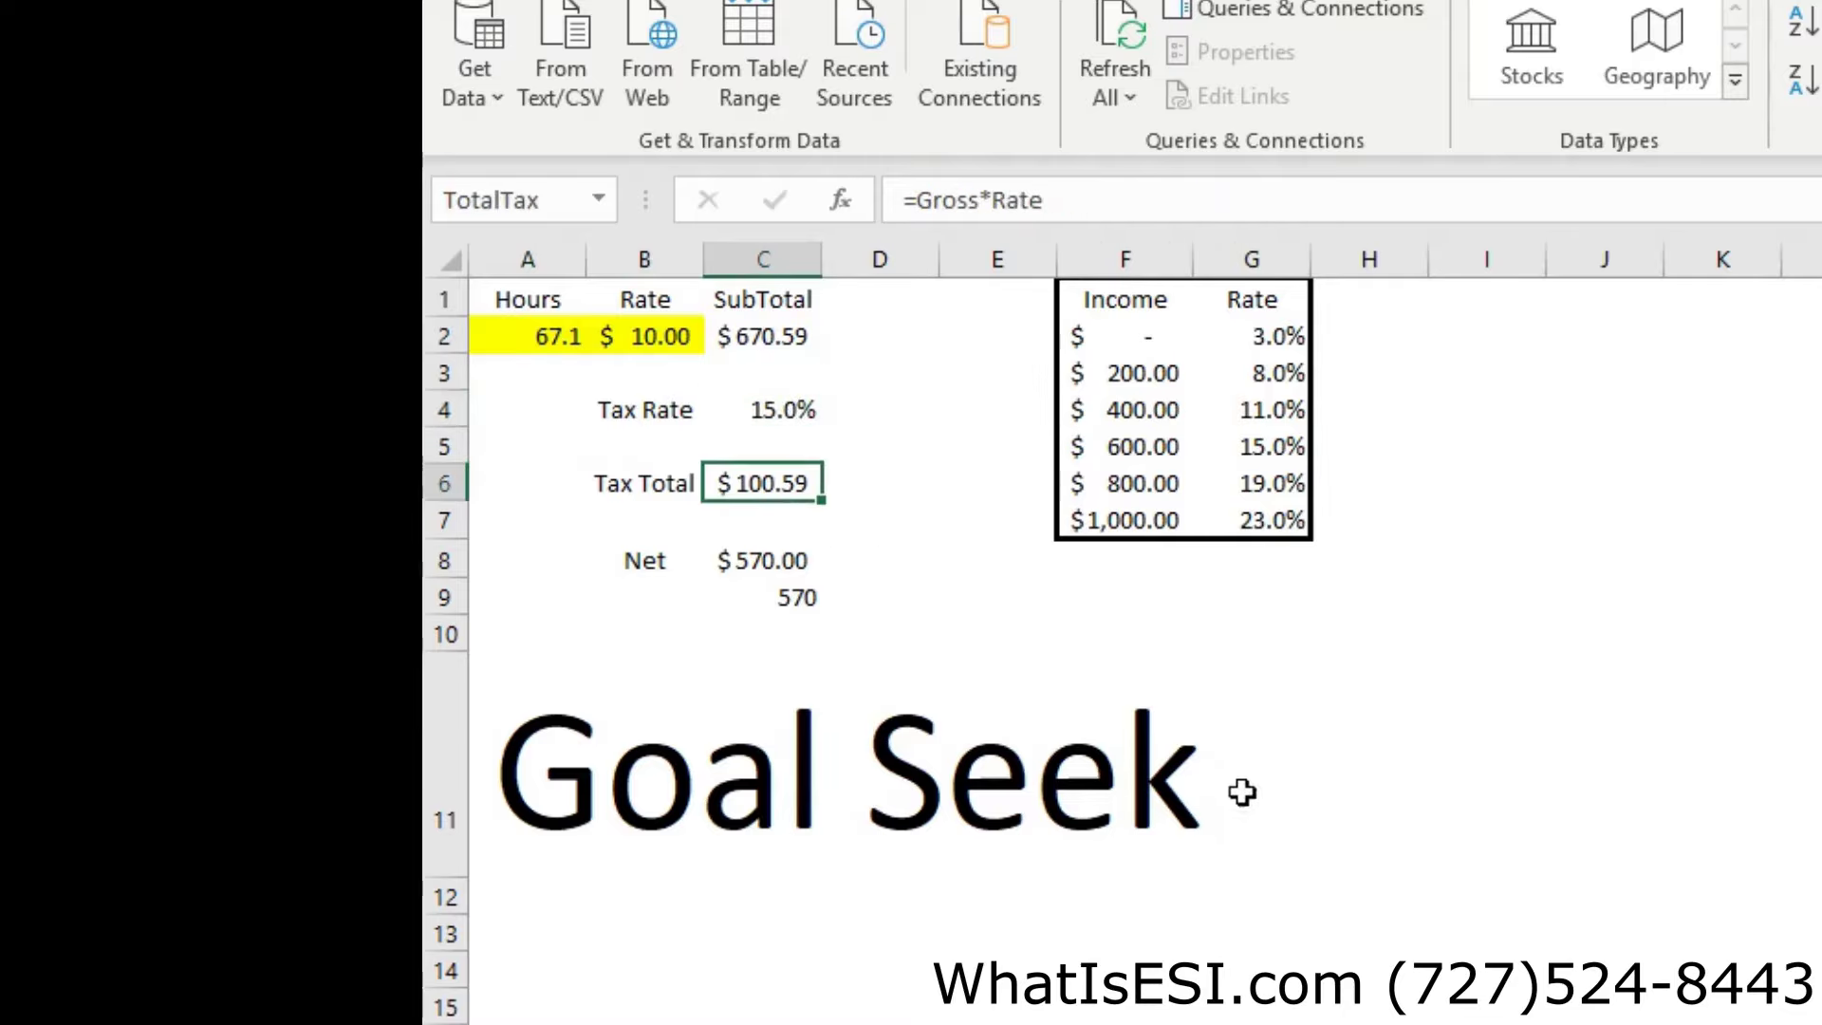
pyautogui.click(785, 558)
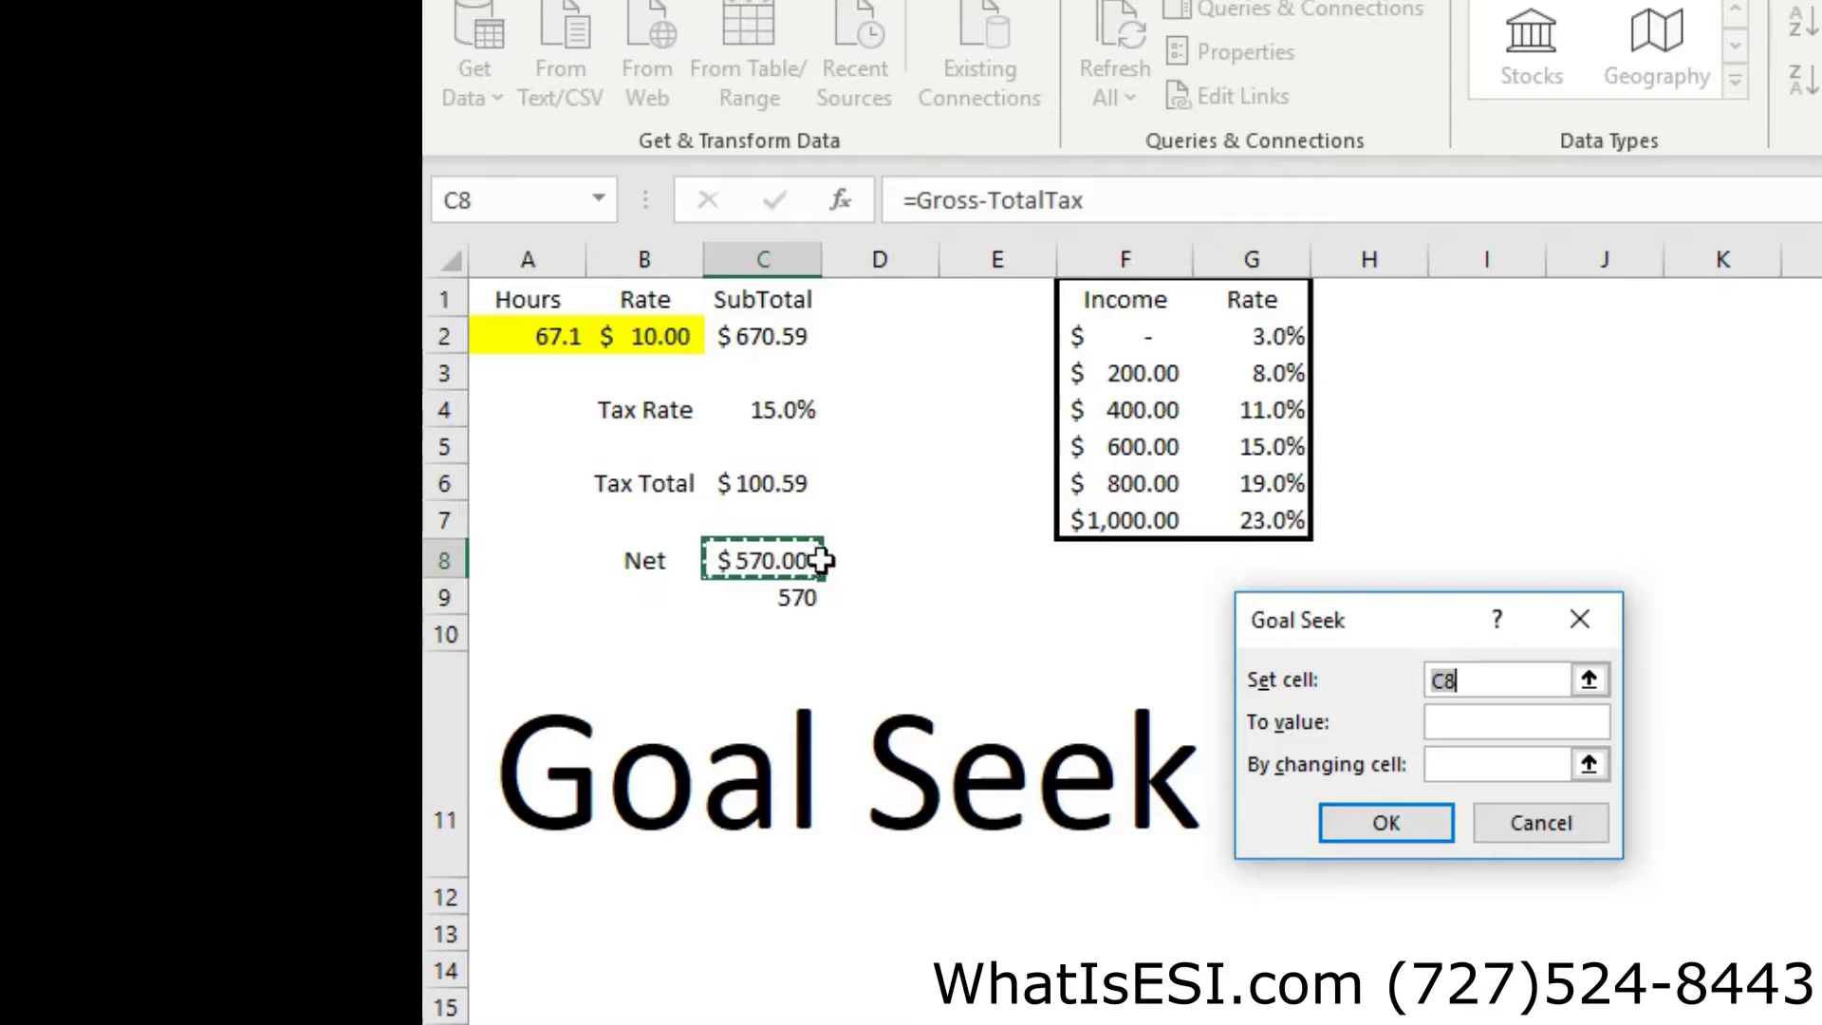
pyautogui.click(1483, 723)
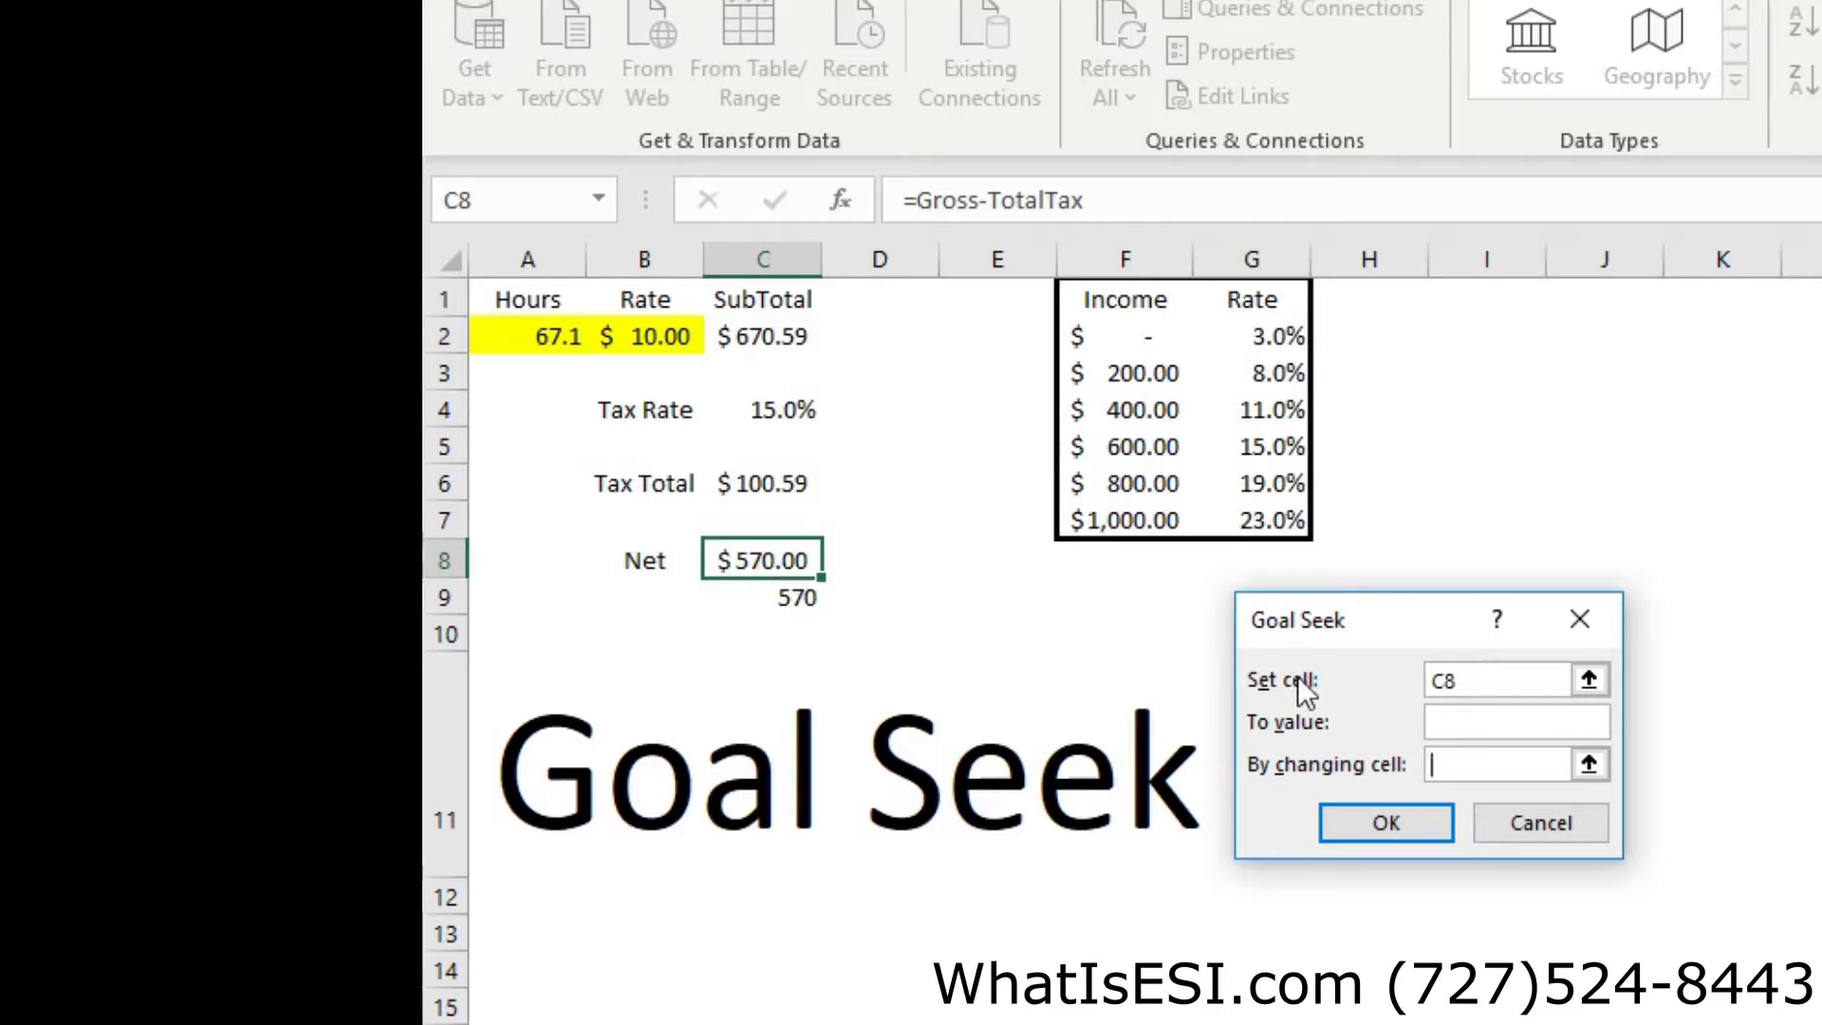
pyautogui.click(1539, 822)
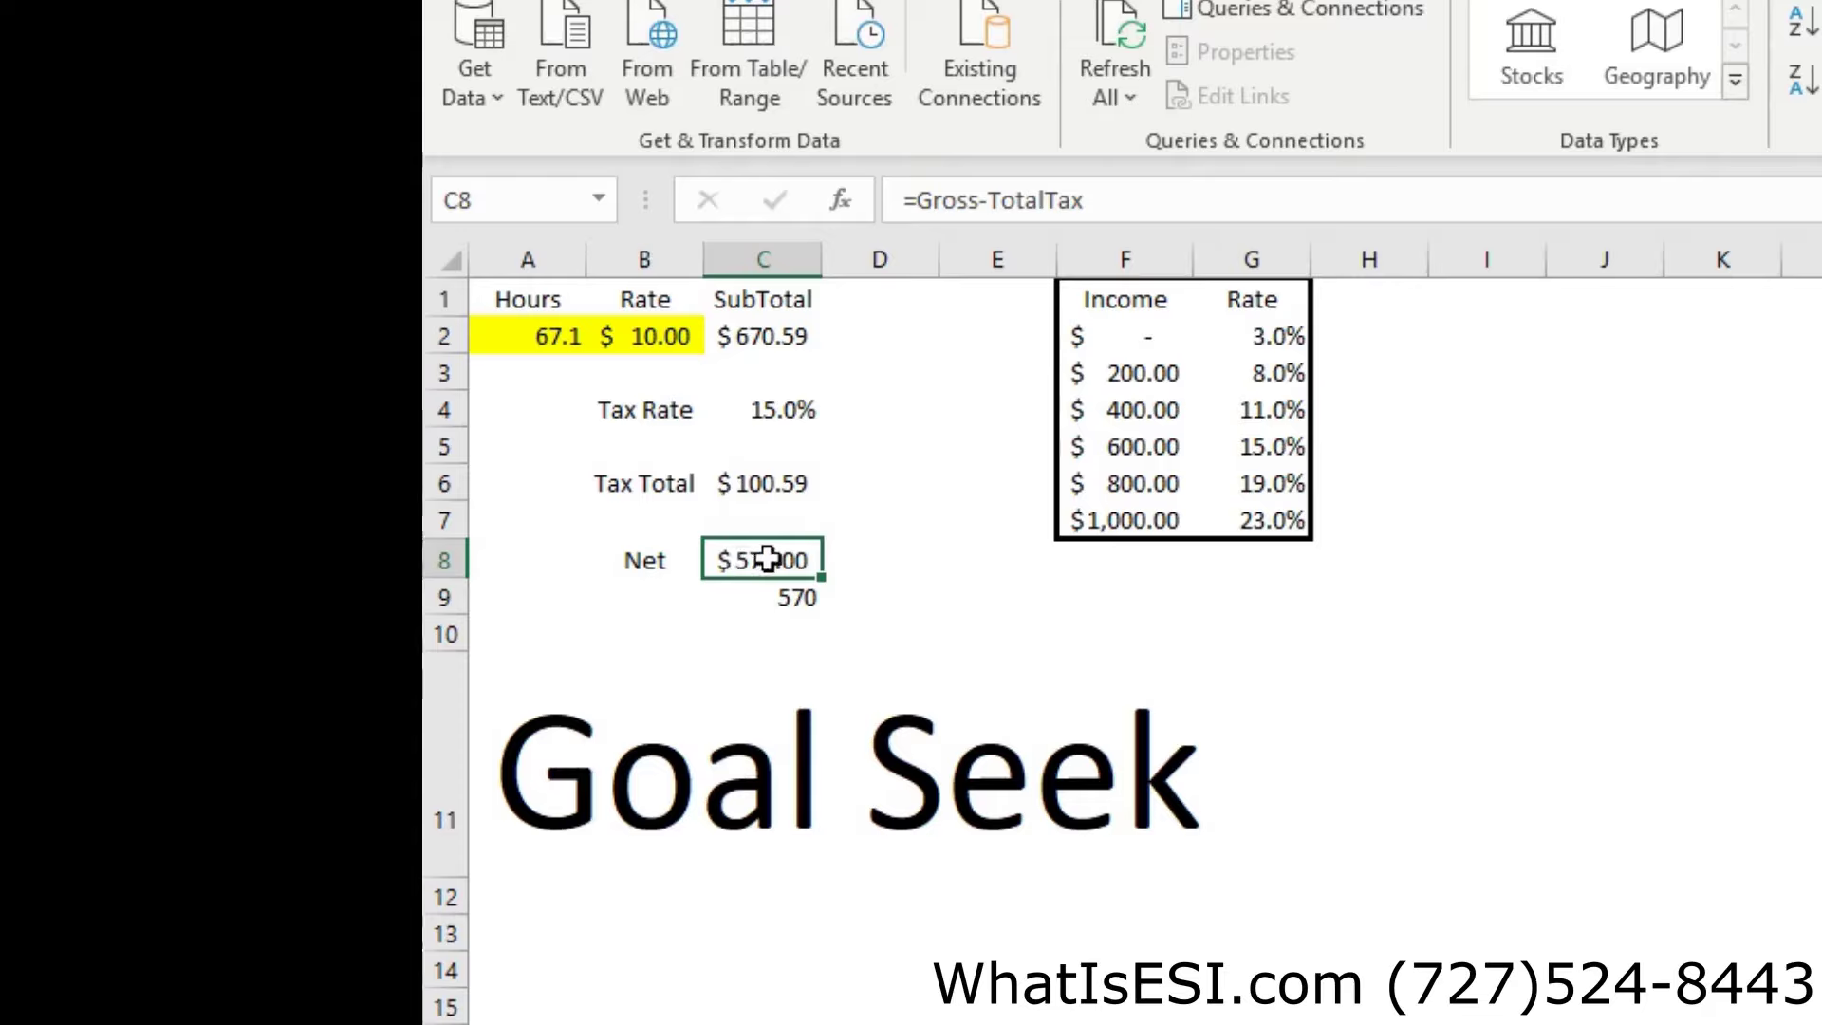
# - Trace the formulas from the net in C8 back to the subtotal in C2, and review Goal Seek's set cell and changing cell fields
pyautogui.click(766, 473)
pyautogui.click(764, 558)
pyautogui.click(750, 482)
pyautogui.click(756, 404)
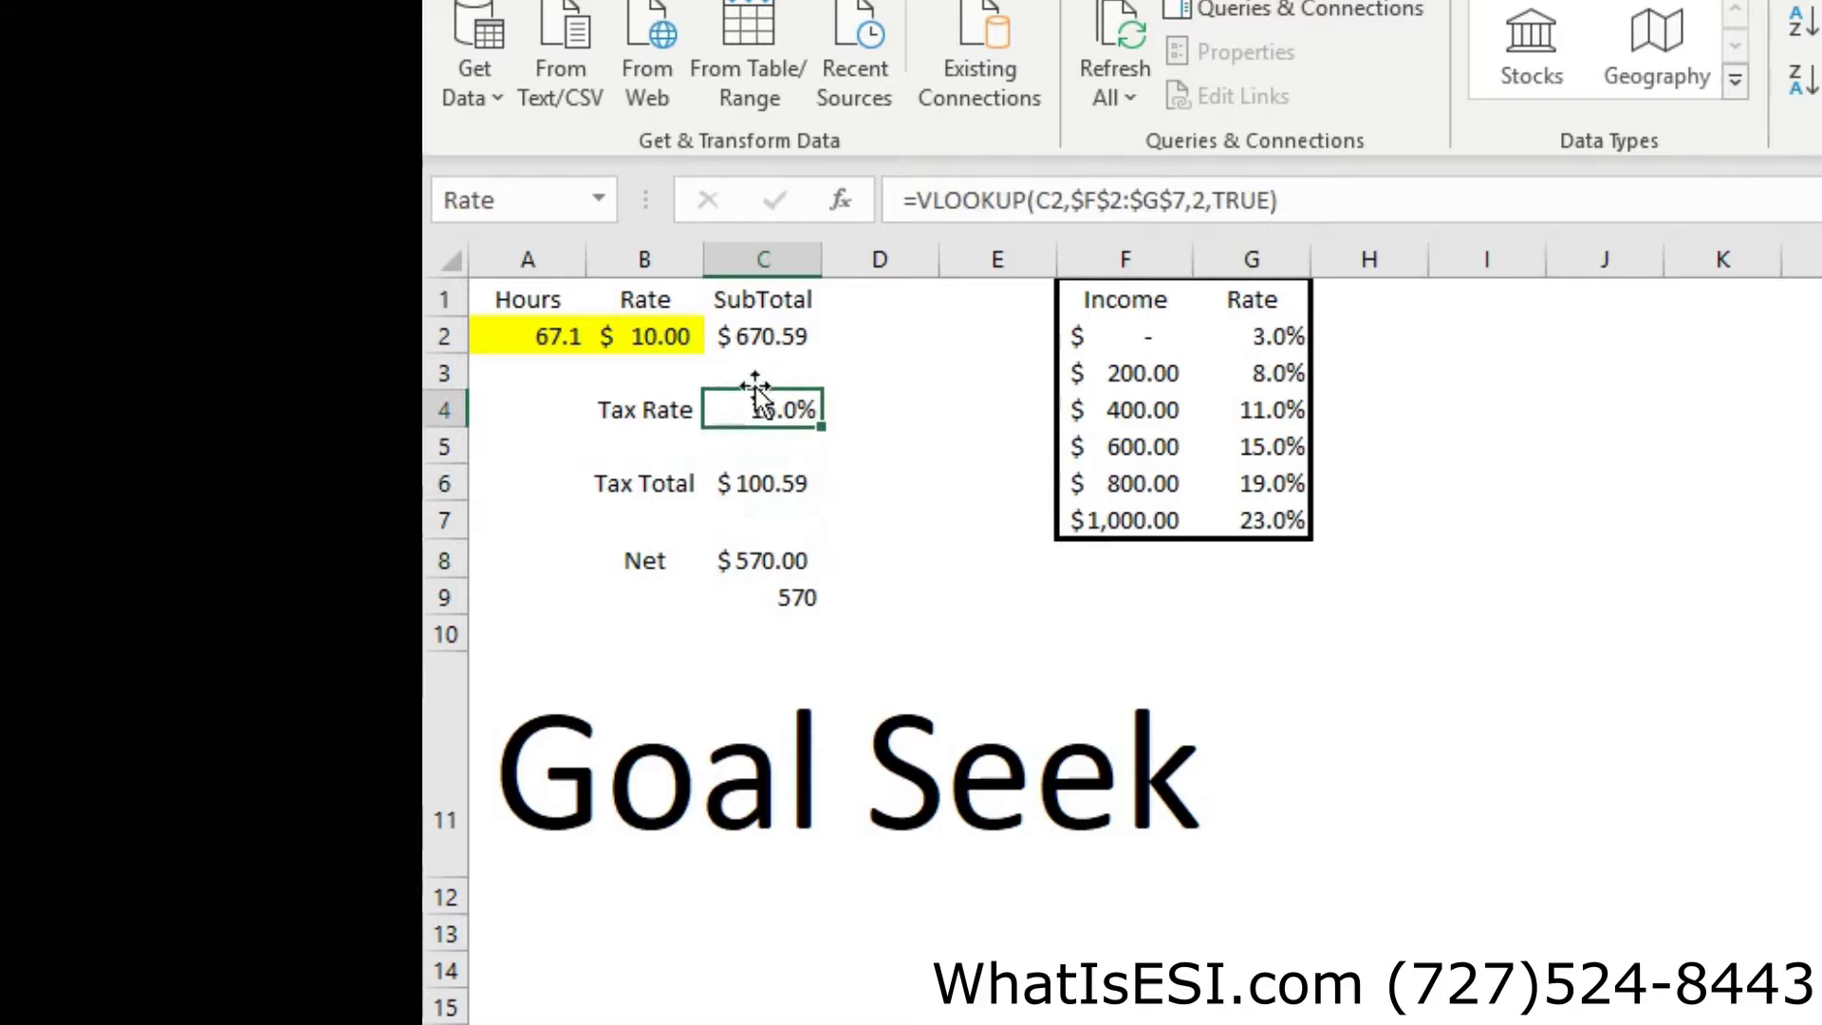
pyautogui.click(756, 334)
pyautogui.click(760, 564)
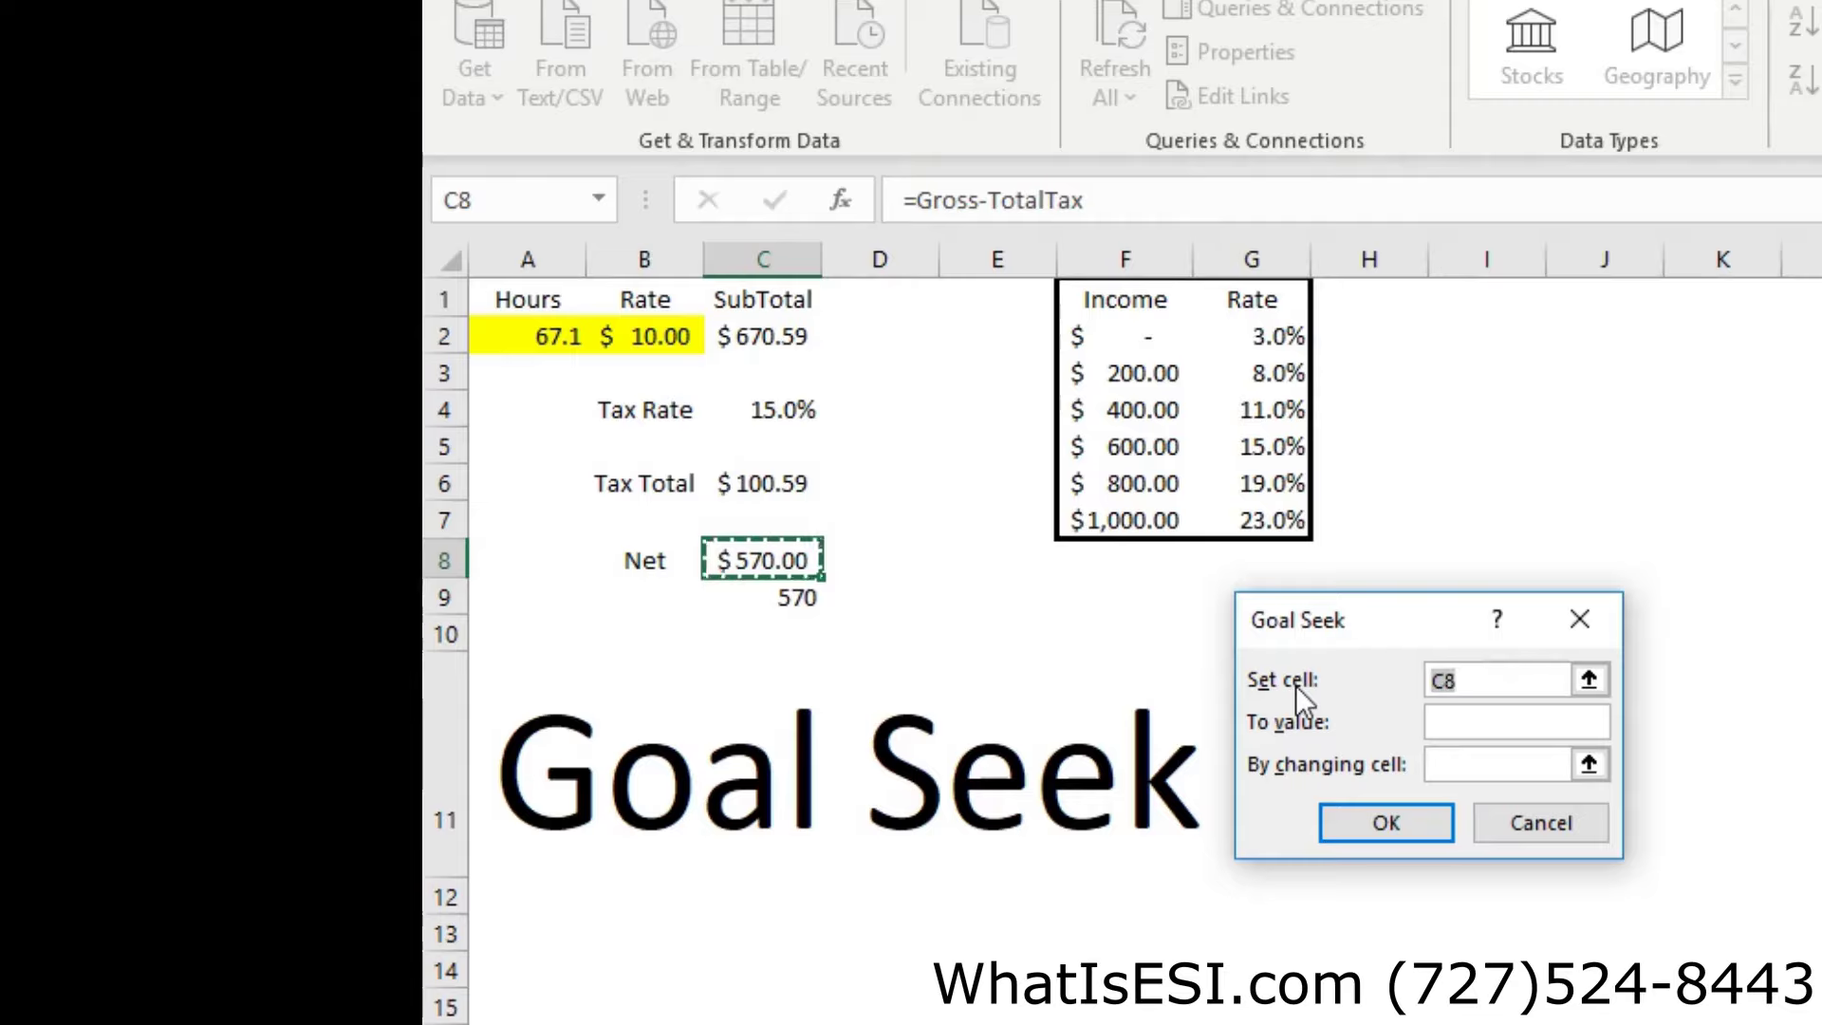
pyautogui.click(1450, 766)
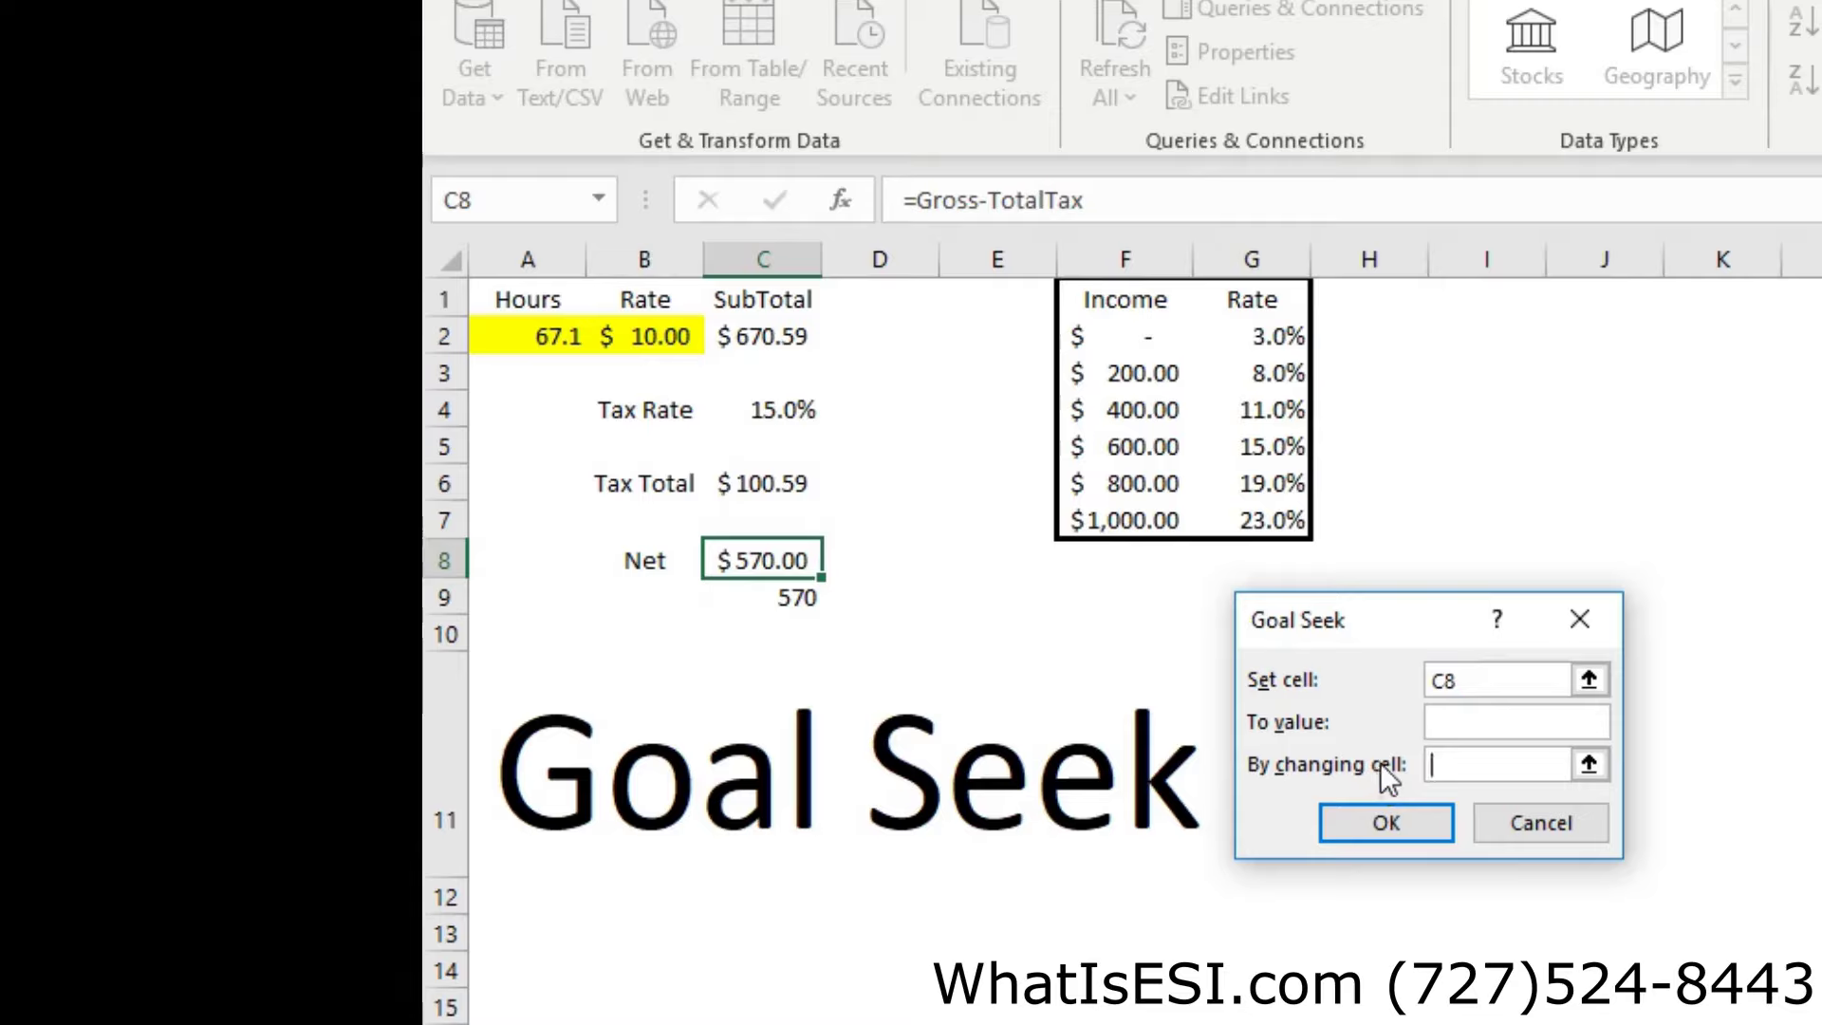
pyautogui.click(1571, 822)
# - Compare the constant rate and hours in B2 and A2 with the formulas in C8 and C4
pyautogui.click(655, 339)
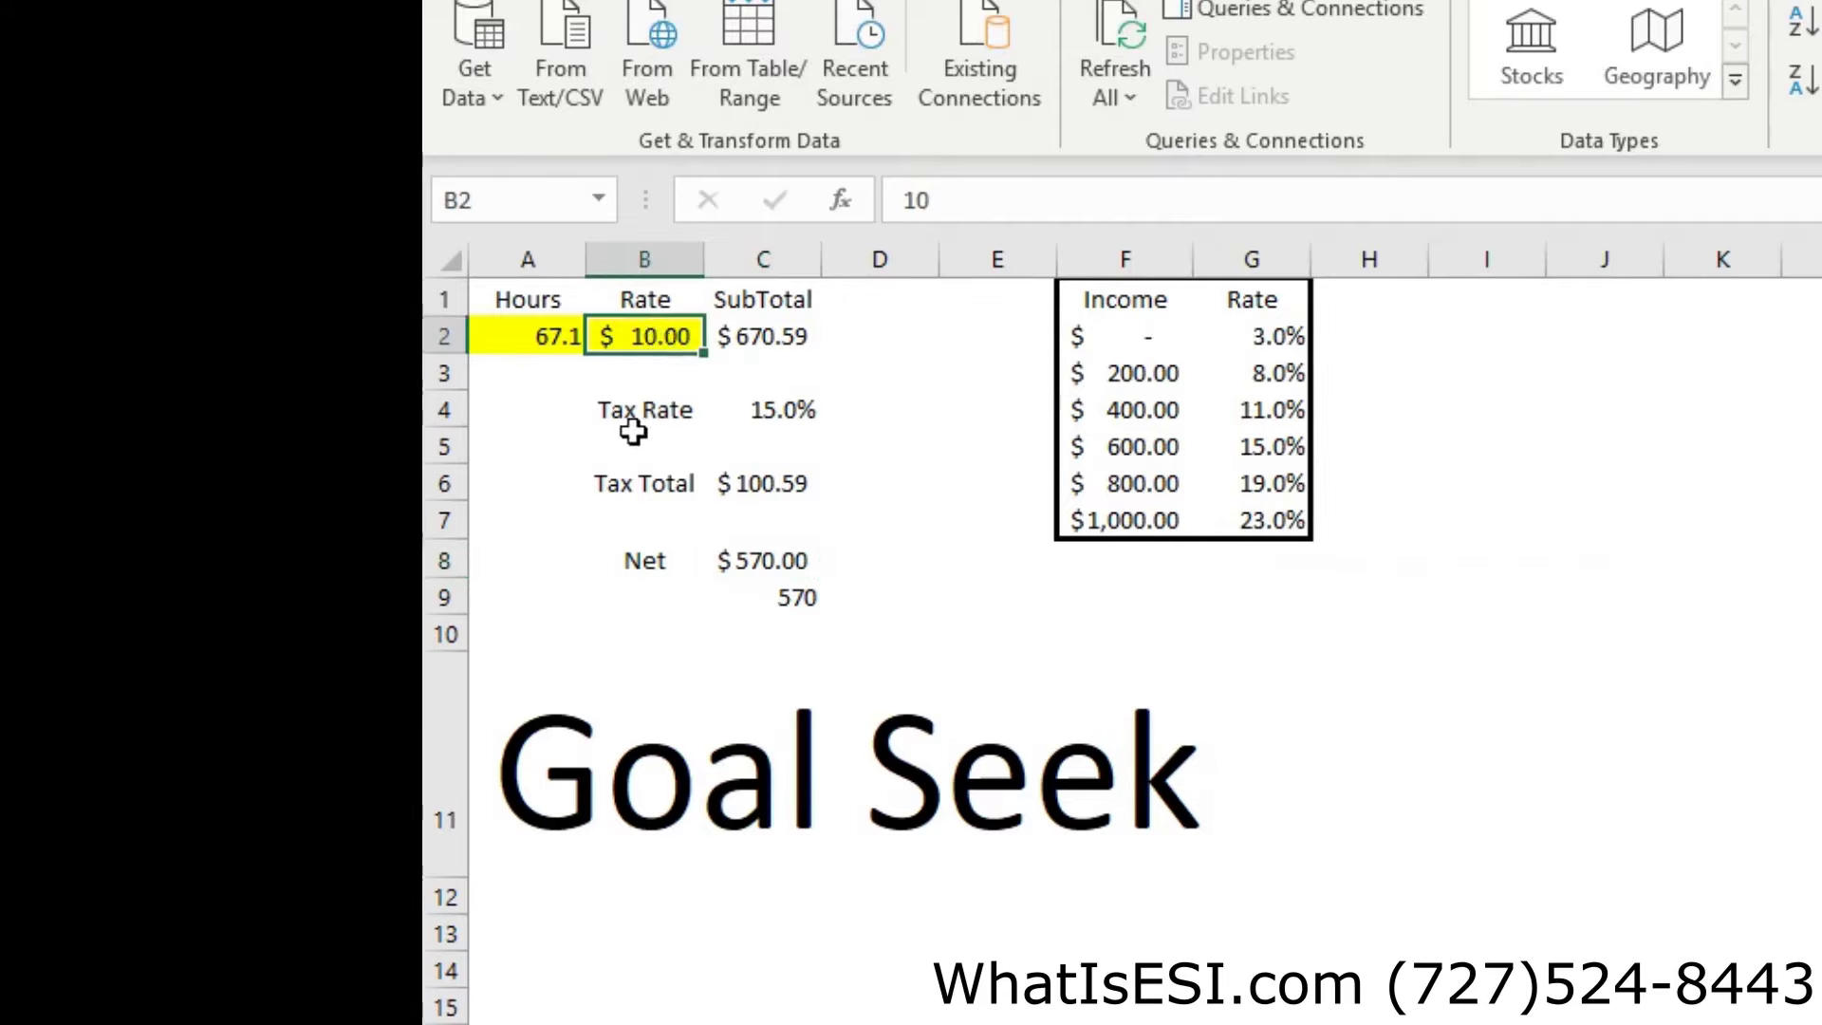
pyautogui.click(512, 340)
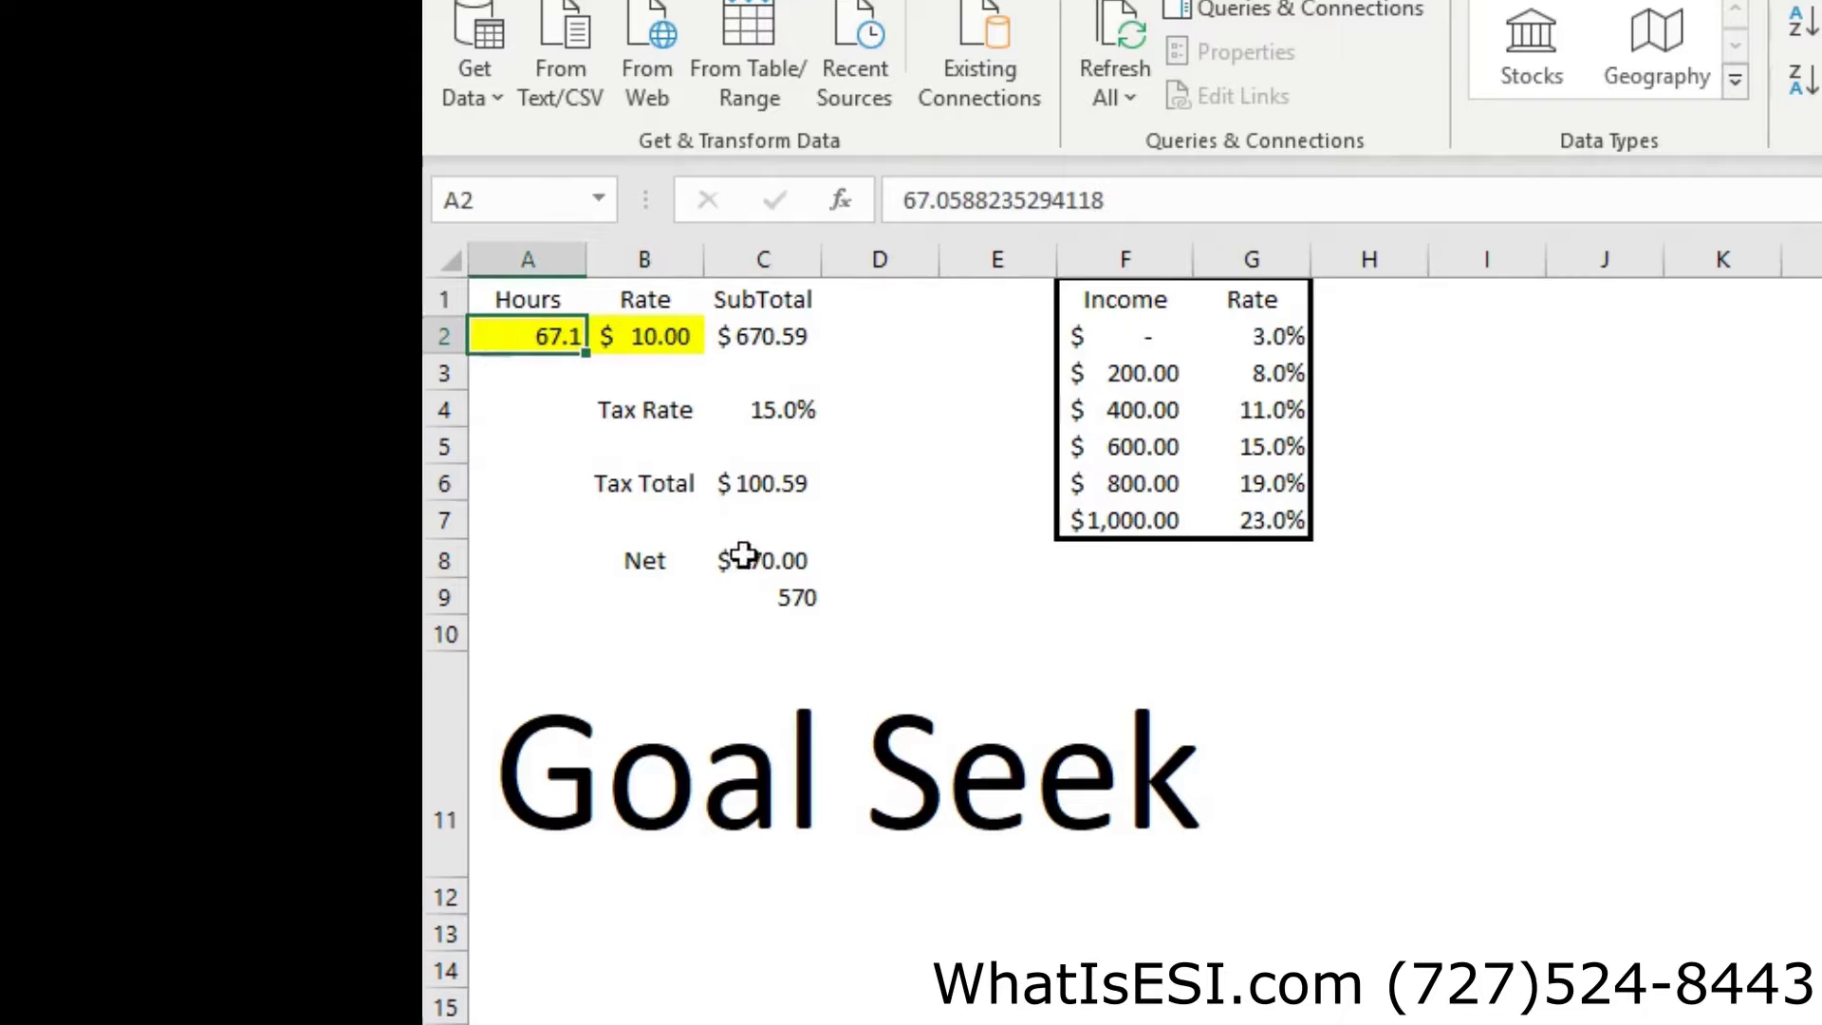
pyautogui.click(743, 557)
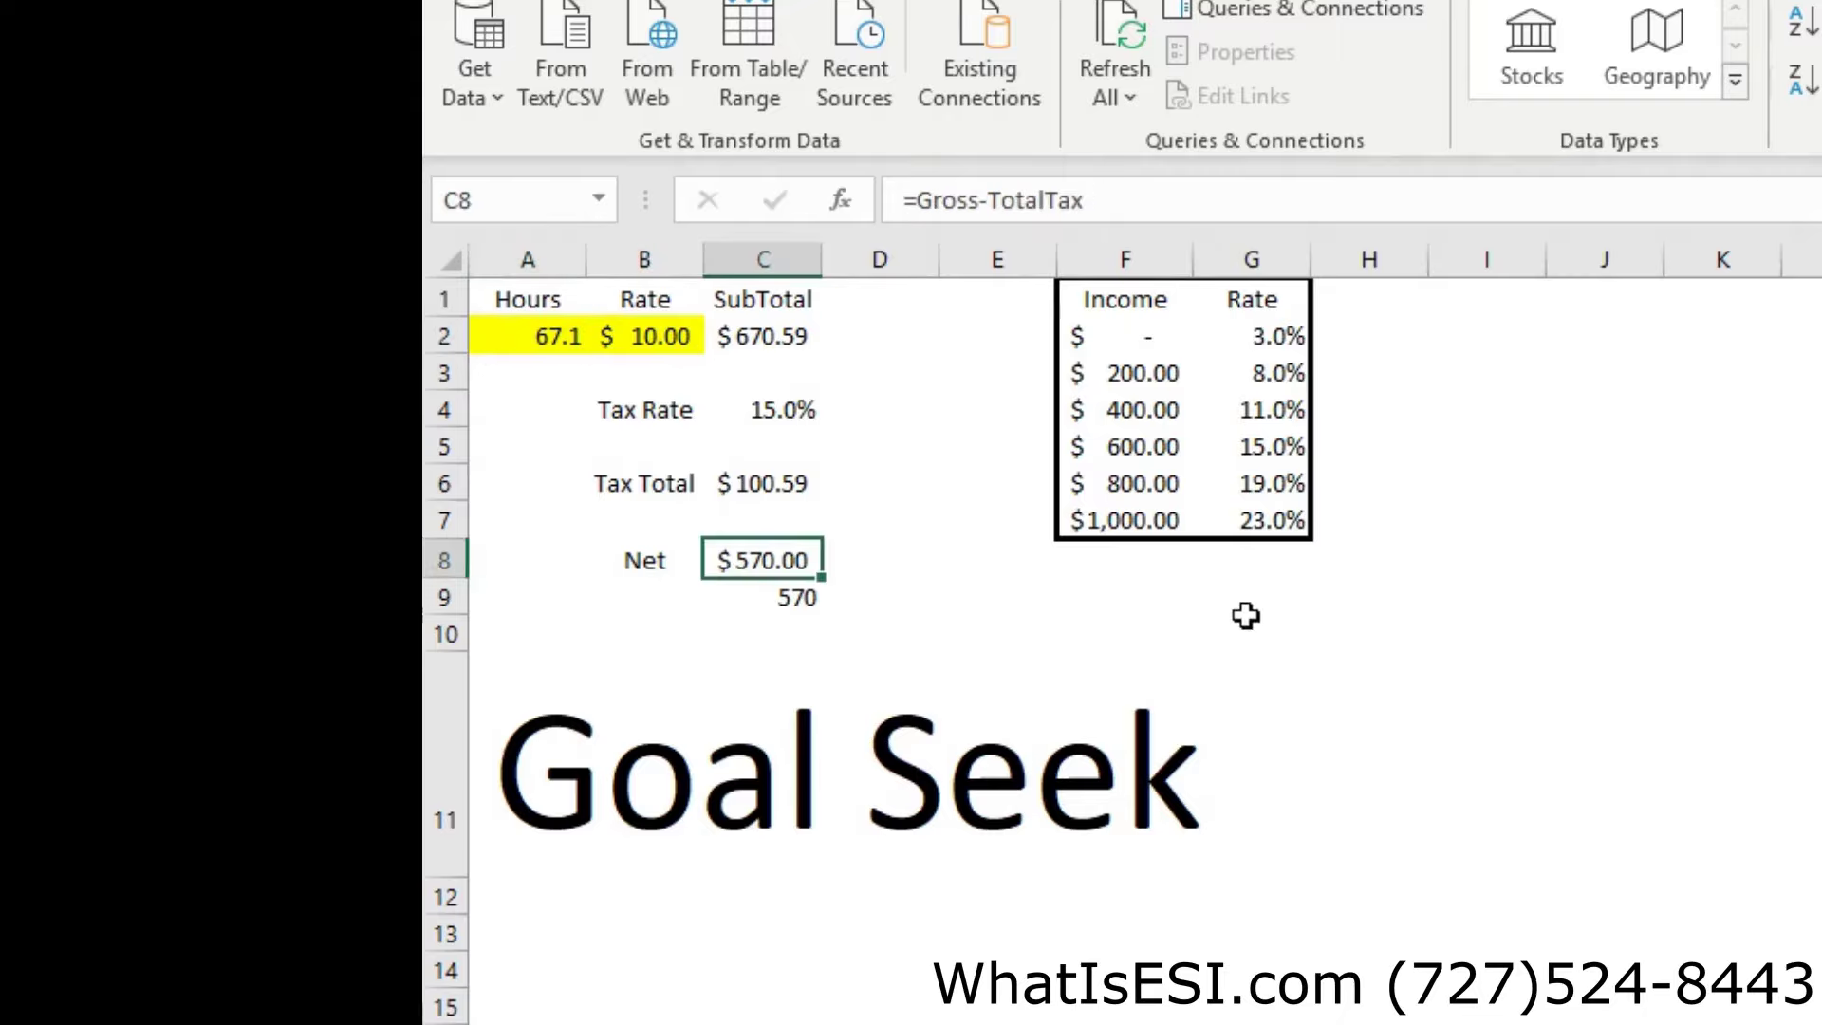
pyautogui.click(781, 406)
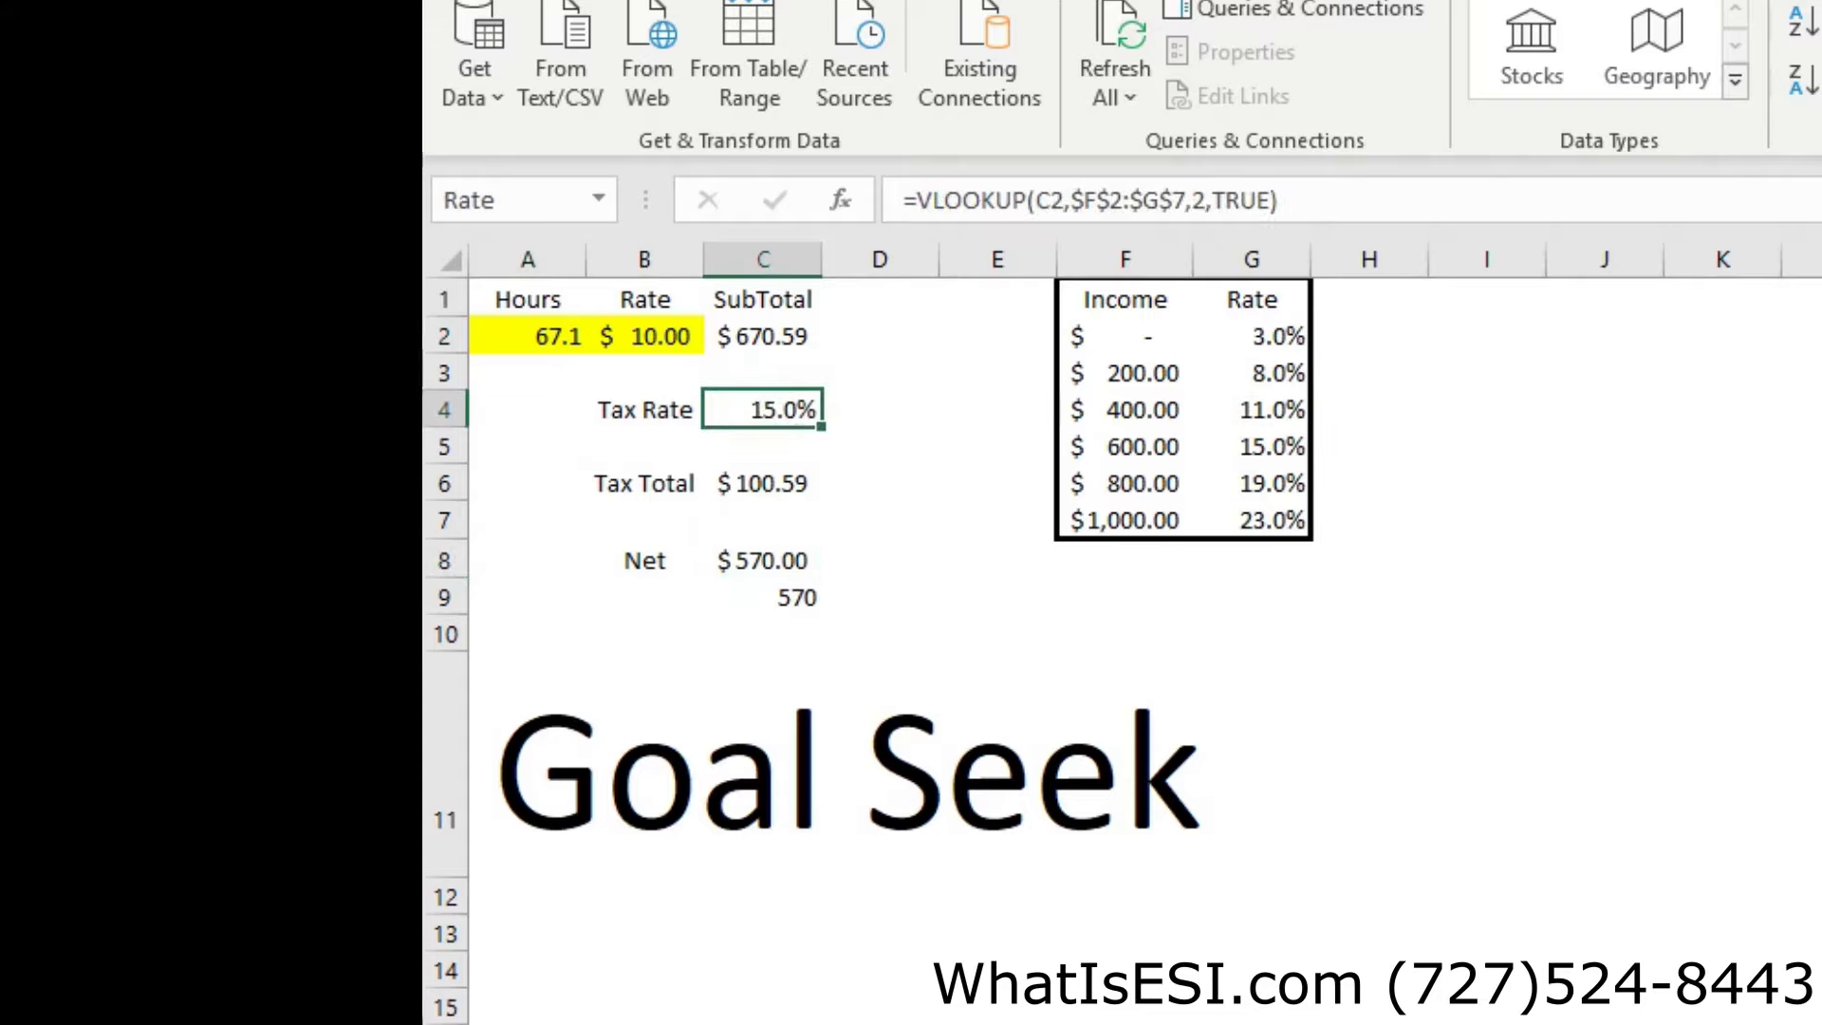
# - Try to run Goal Seek with the hours in A2 as the set cell, 42 as the target, and C8 as the changing cell
pyautogui.click(539, 331)
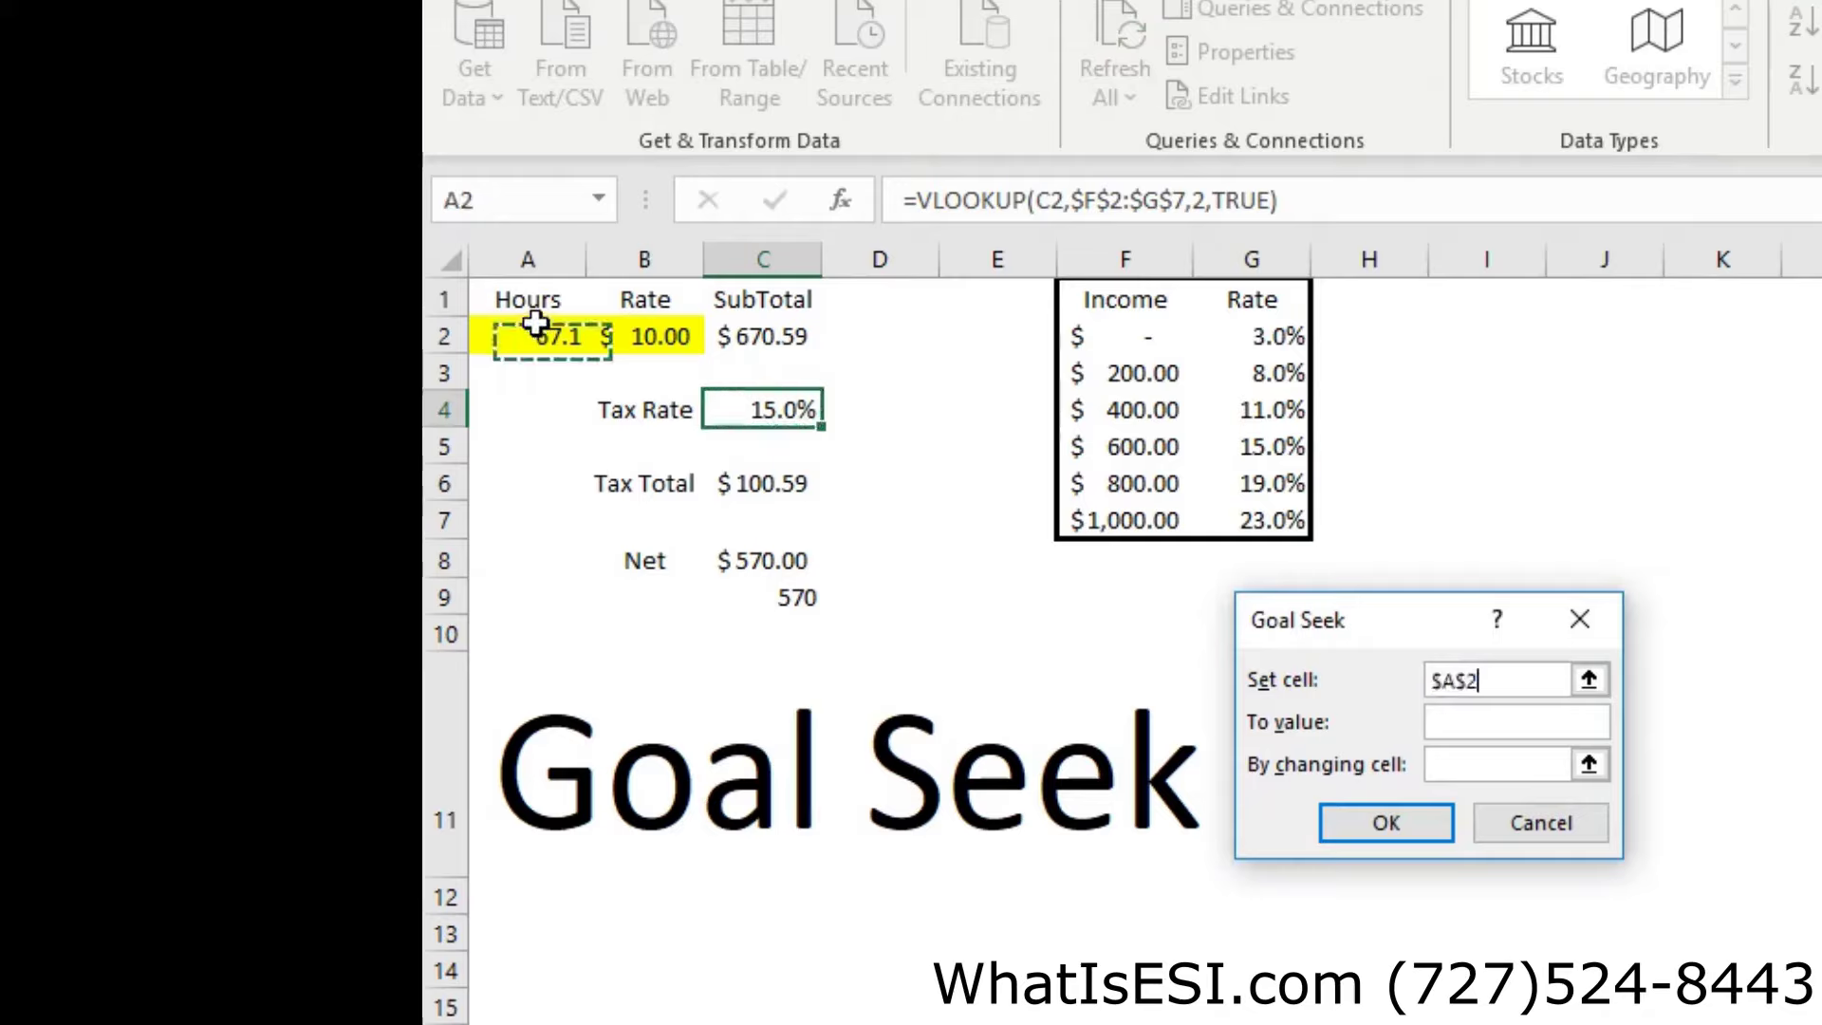
pyautogui.click(1459, 717)
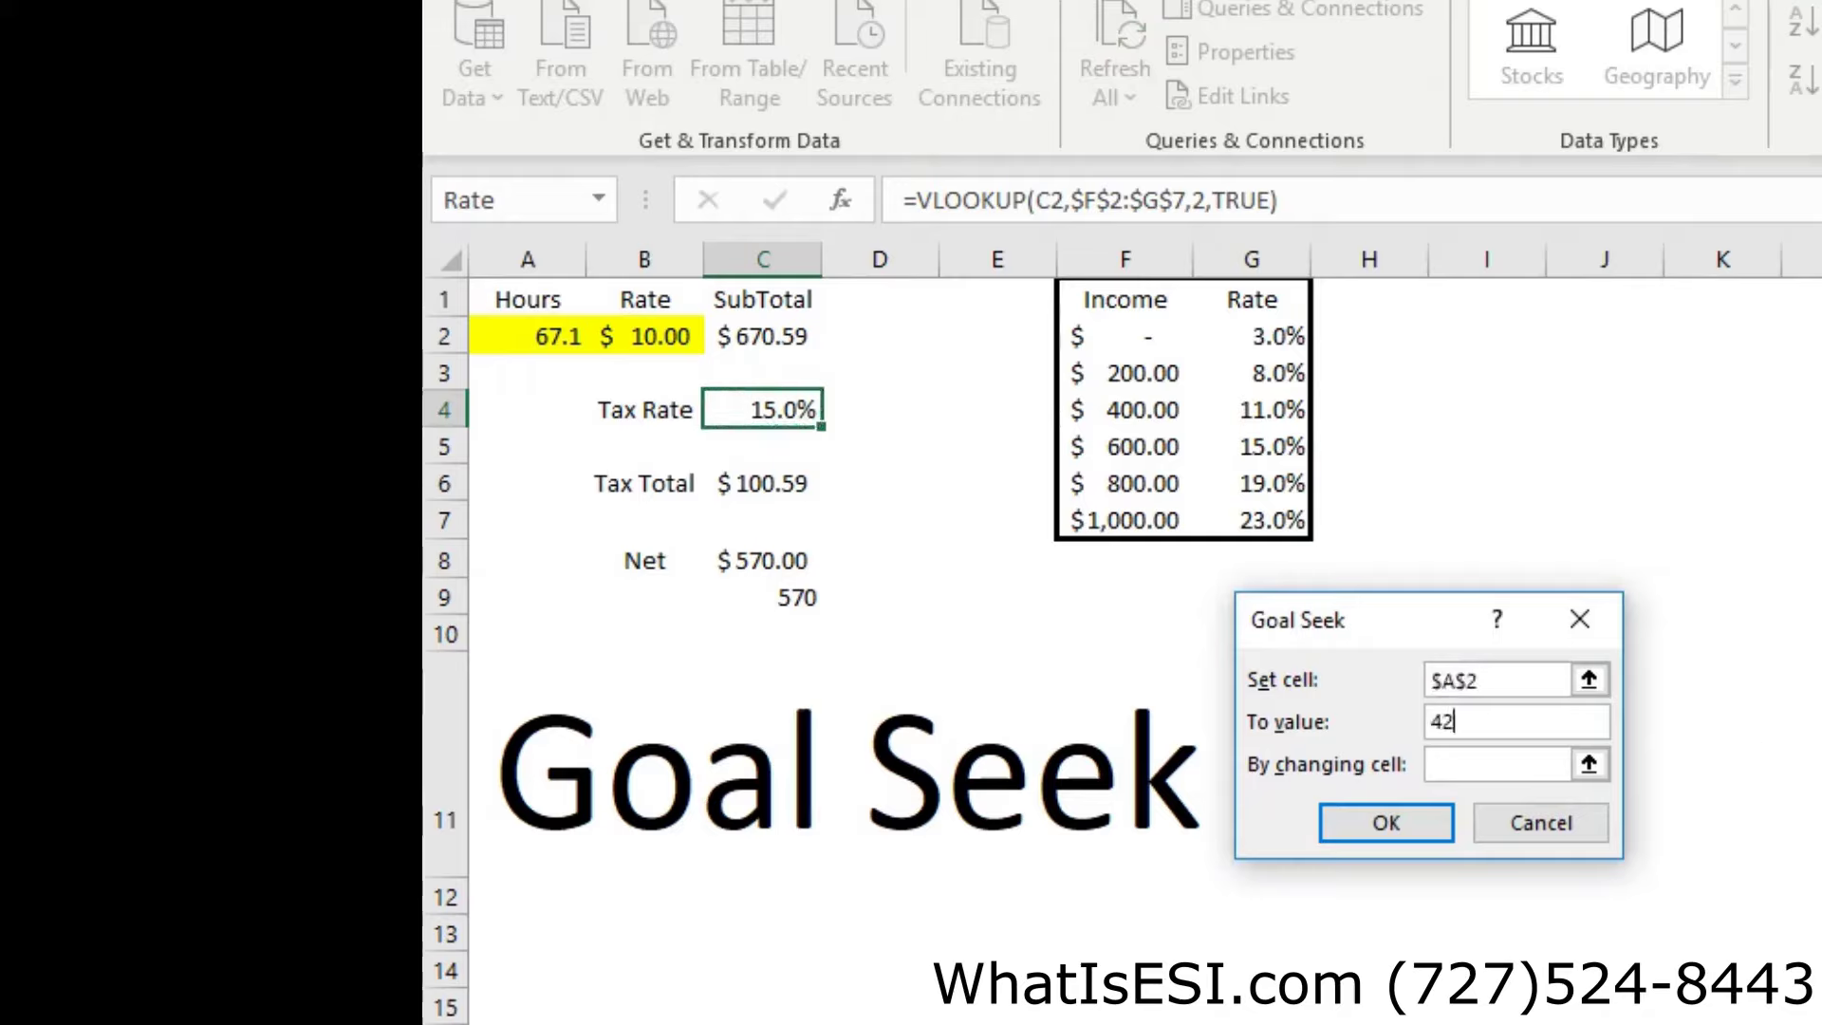
pyautogui.click(750, 560)
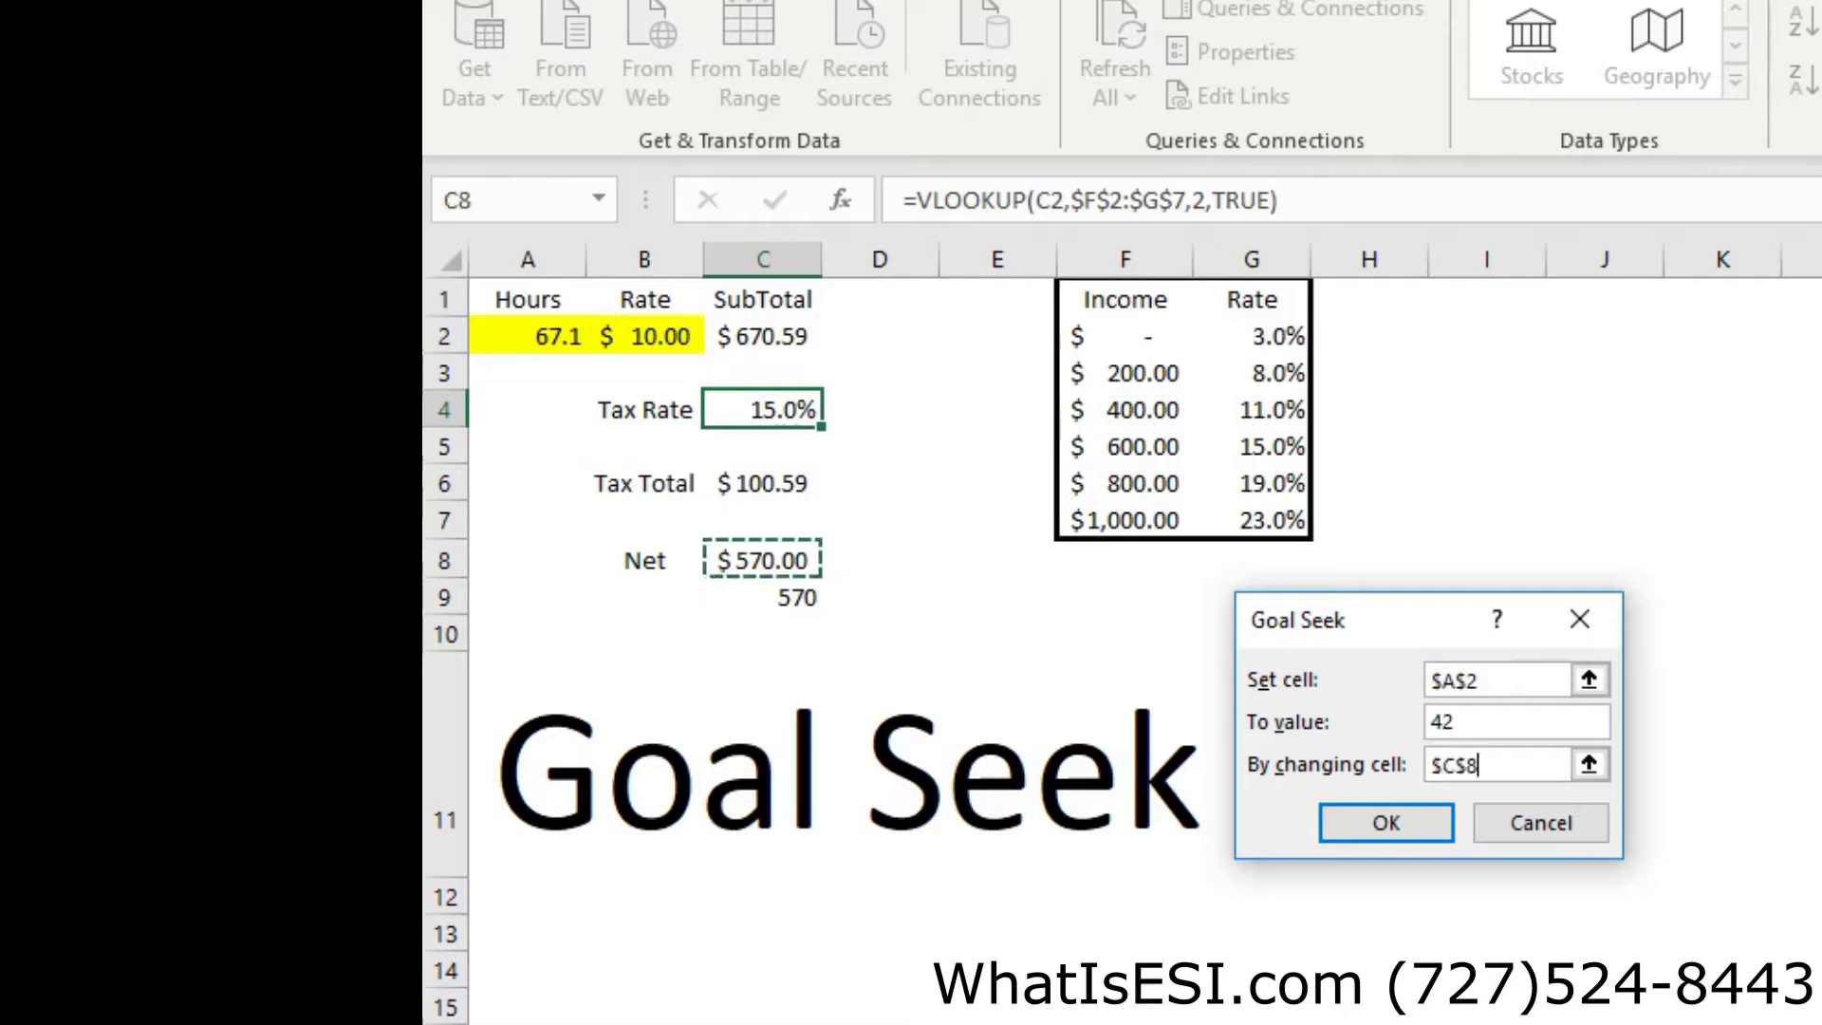
pyautogui.click(1367, 812)
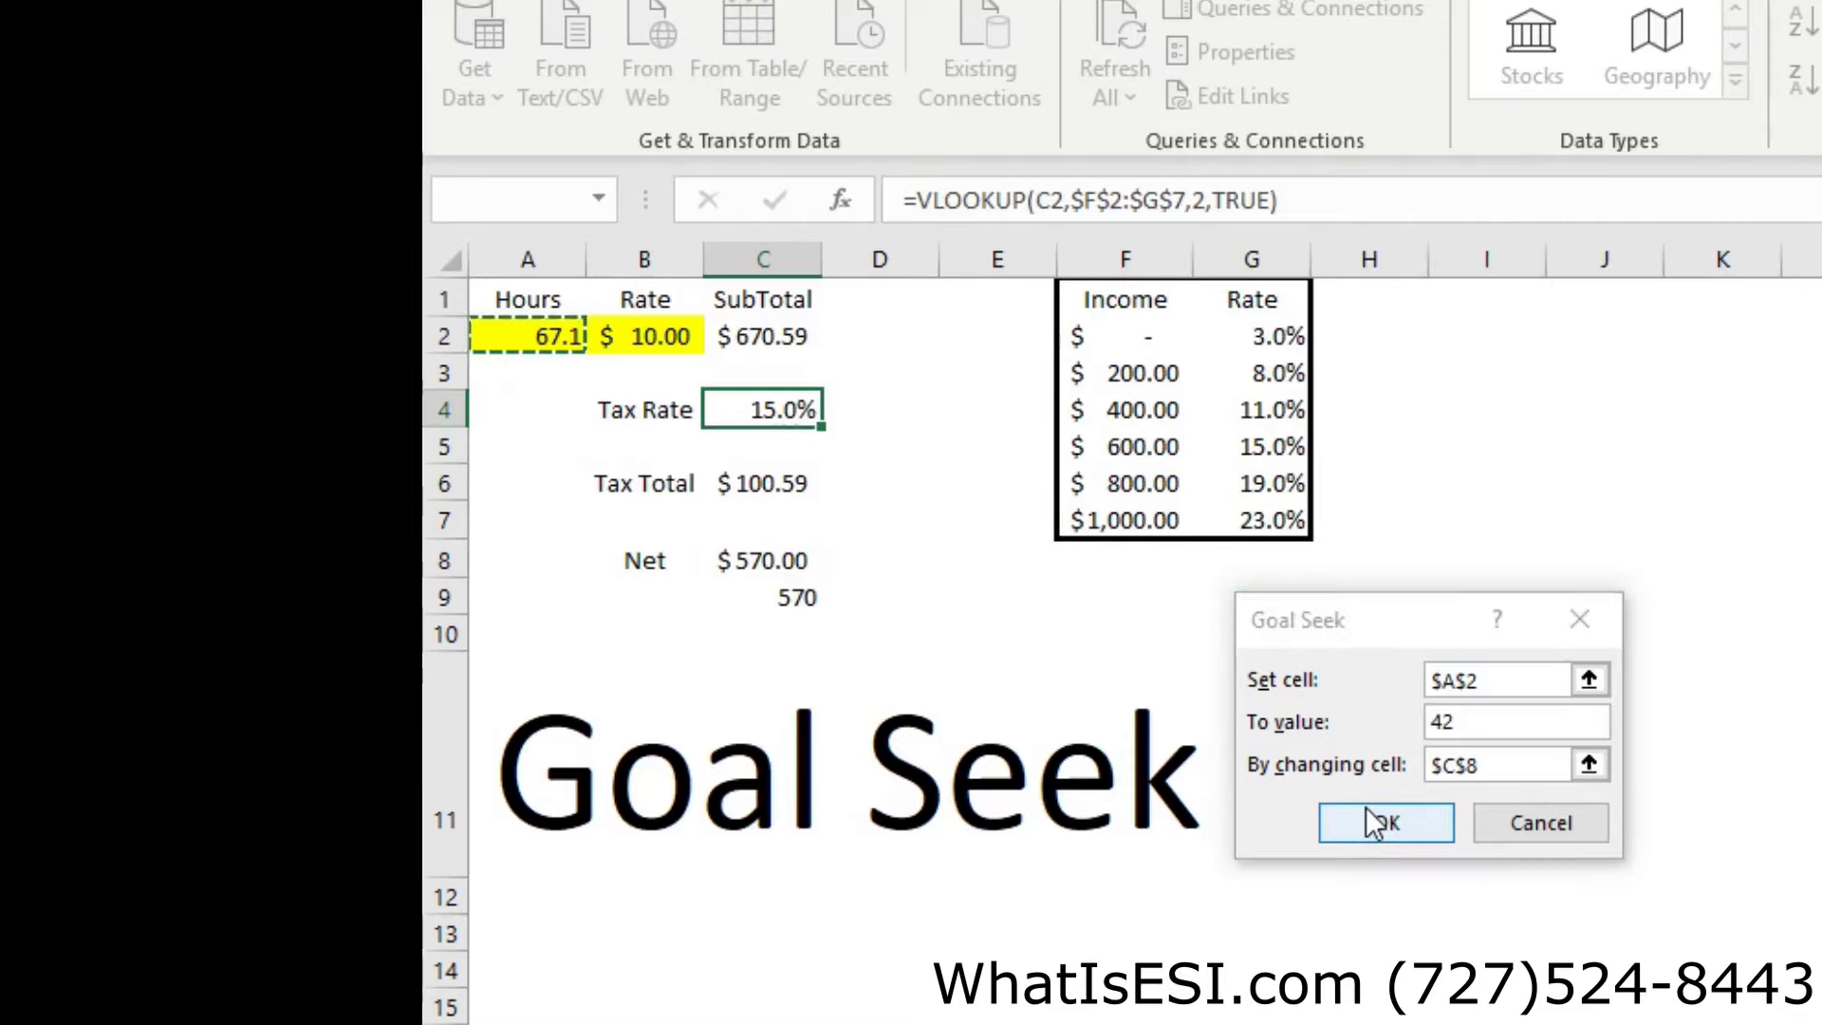
pyautogui.moveTo(958, 818); pyautogui.dragTo(816, 678)
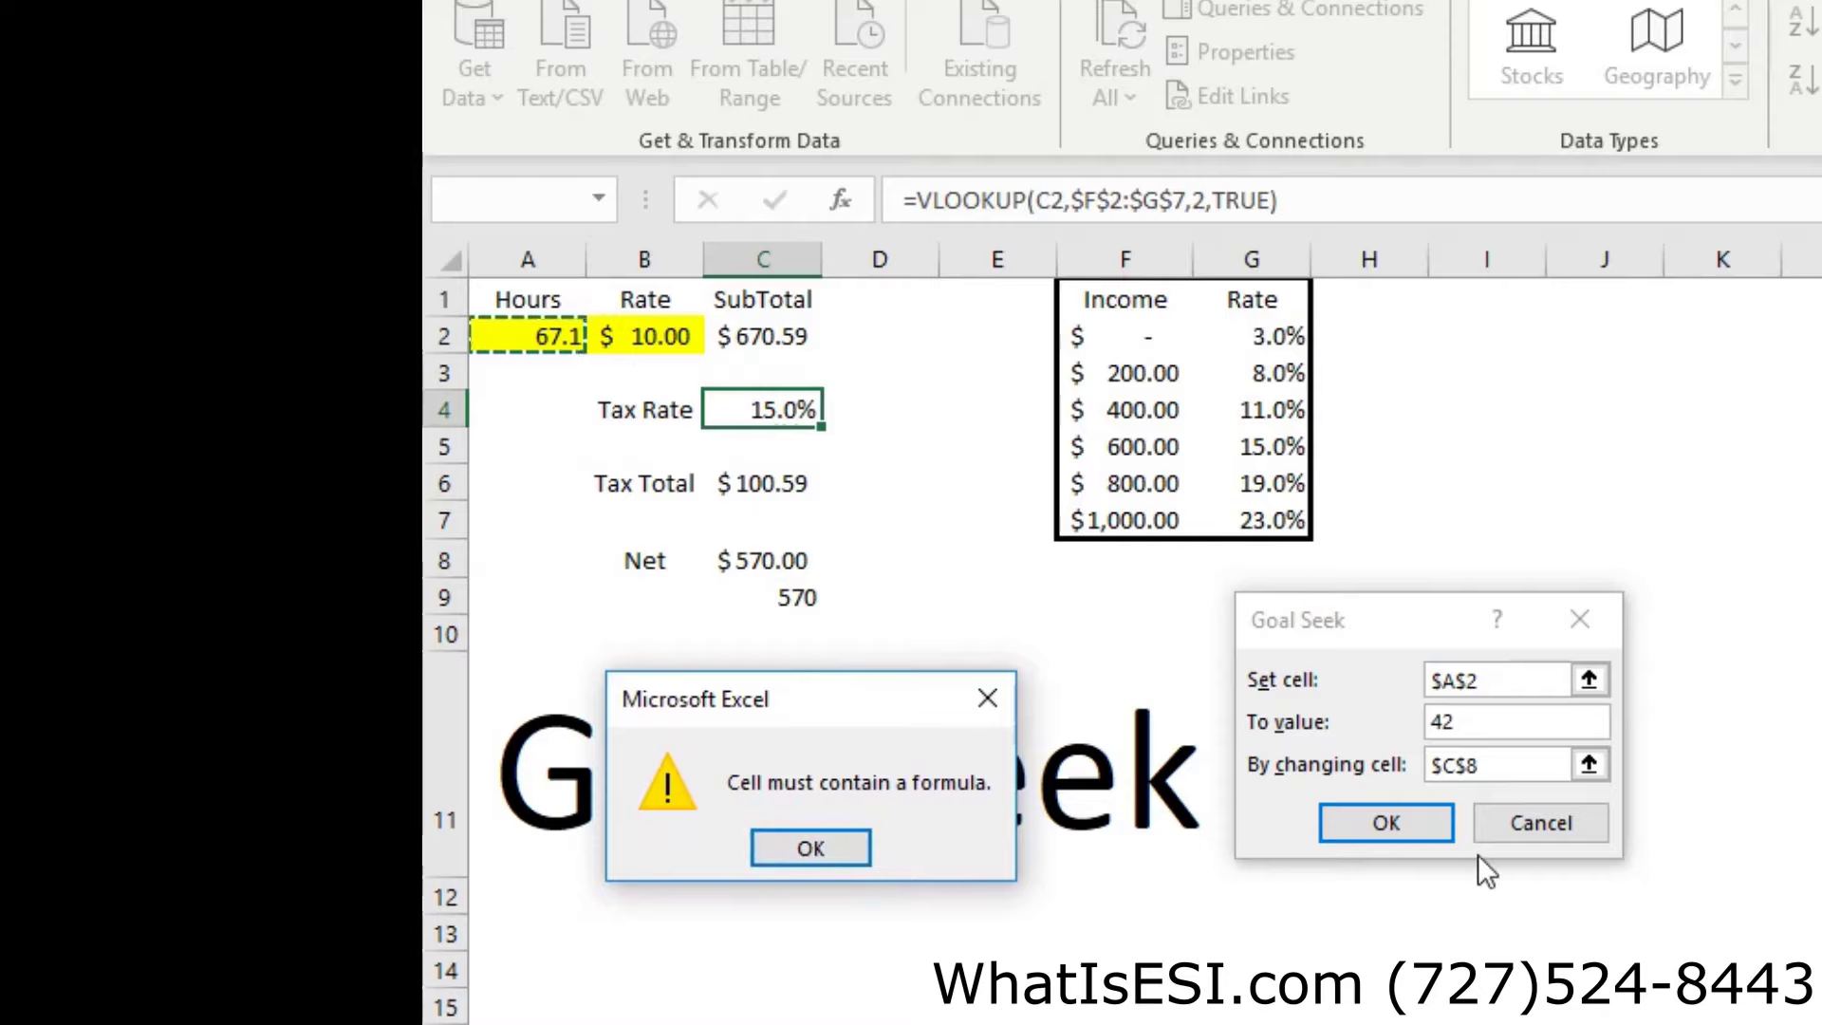
pyautogui.click(809, 849)
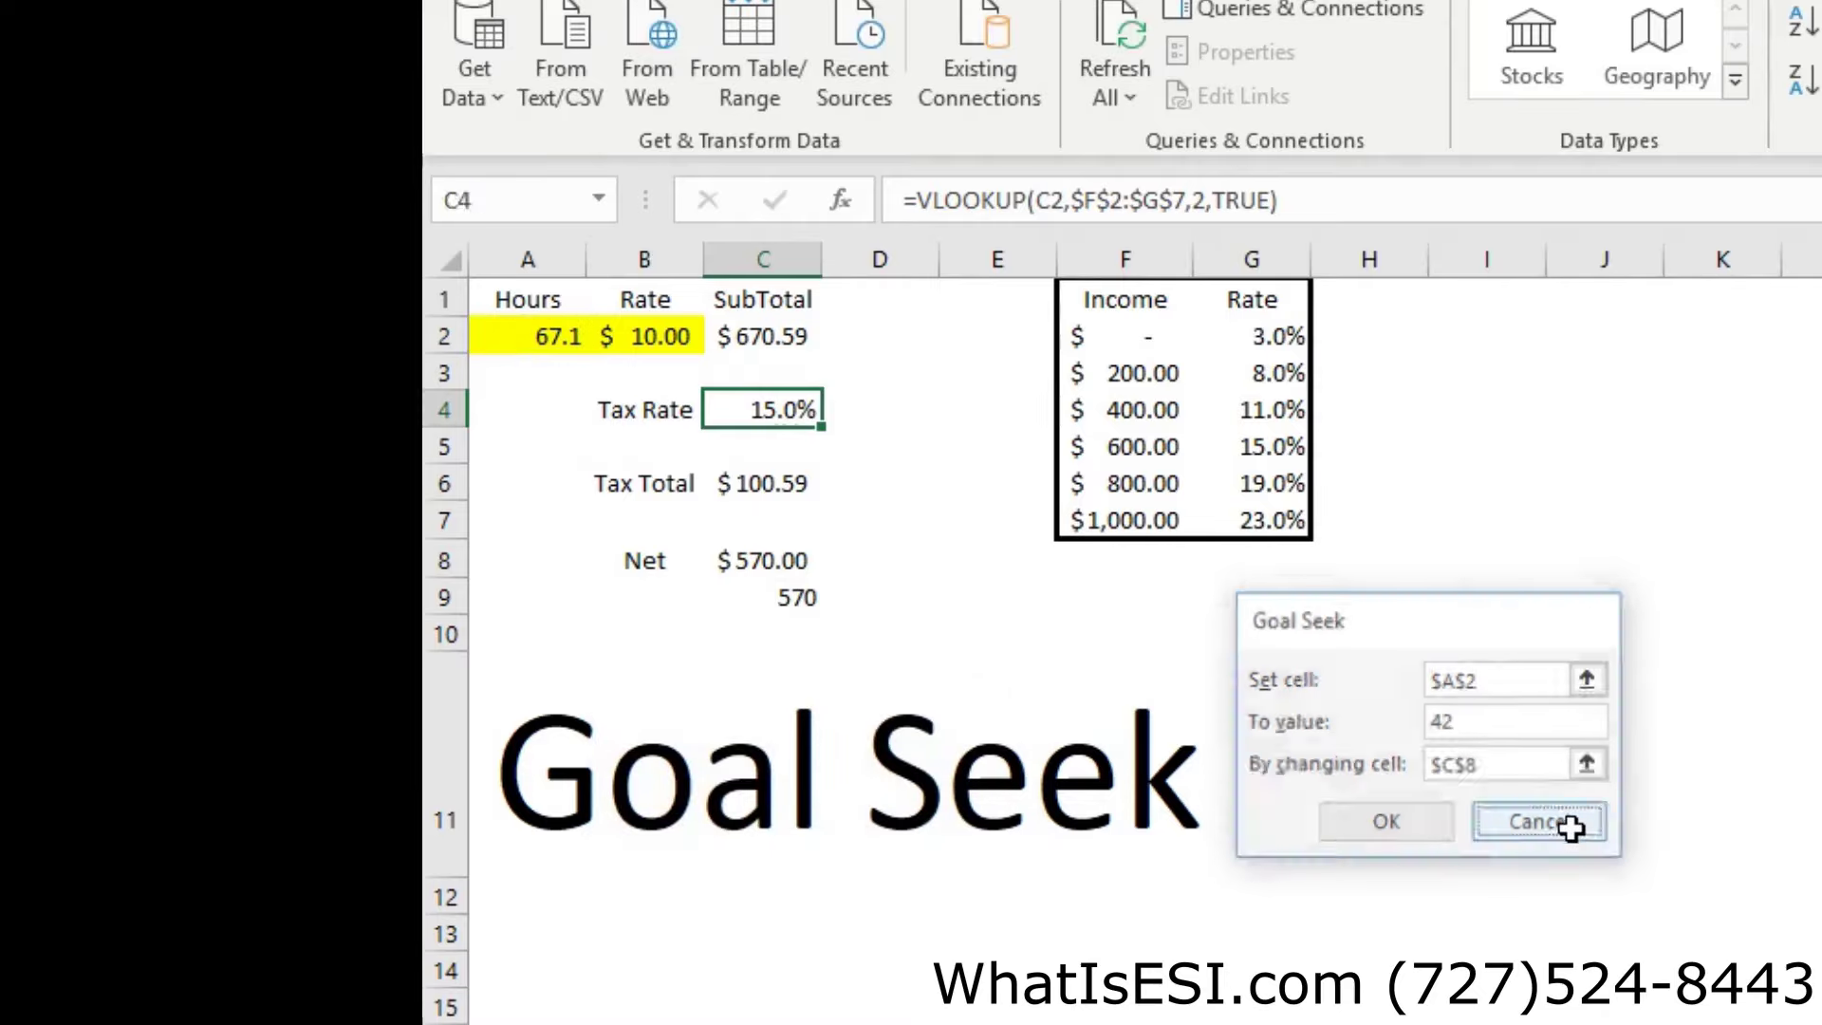
pyautogui.click(1565, 824)
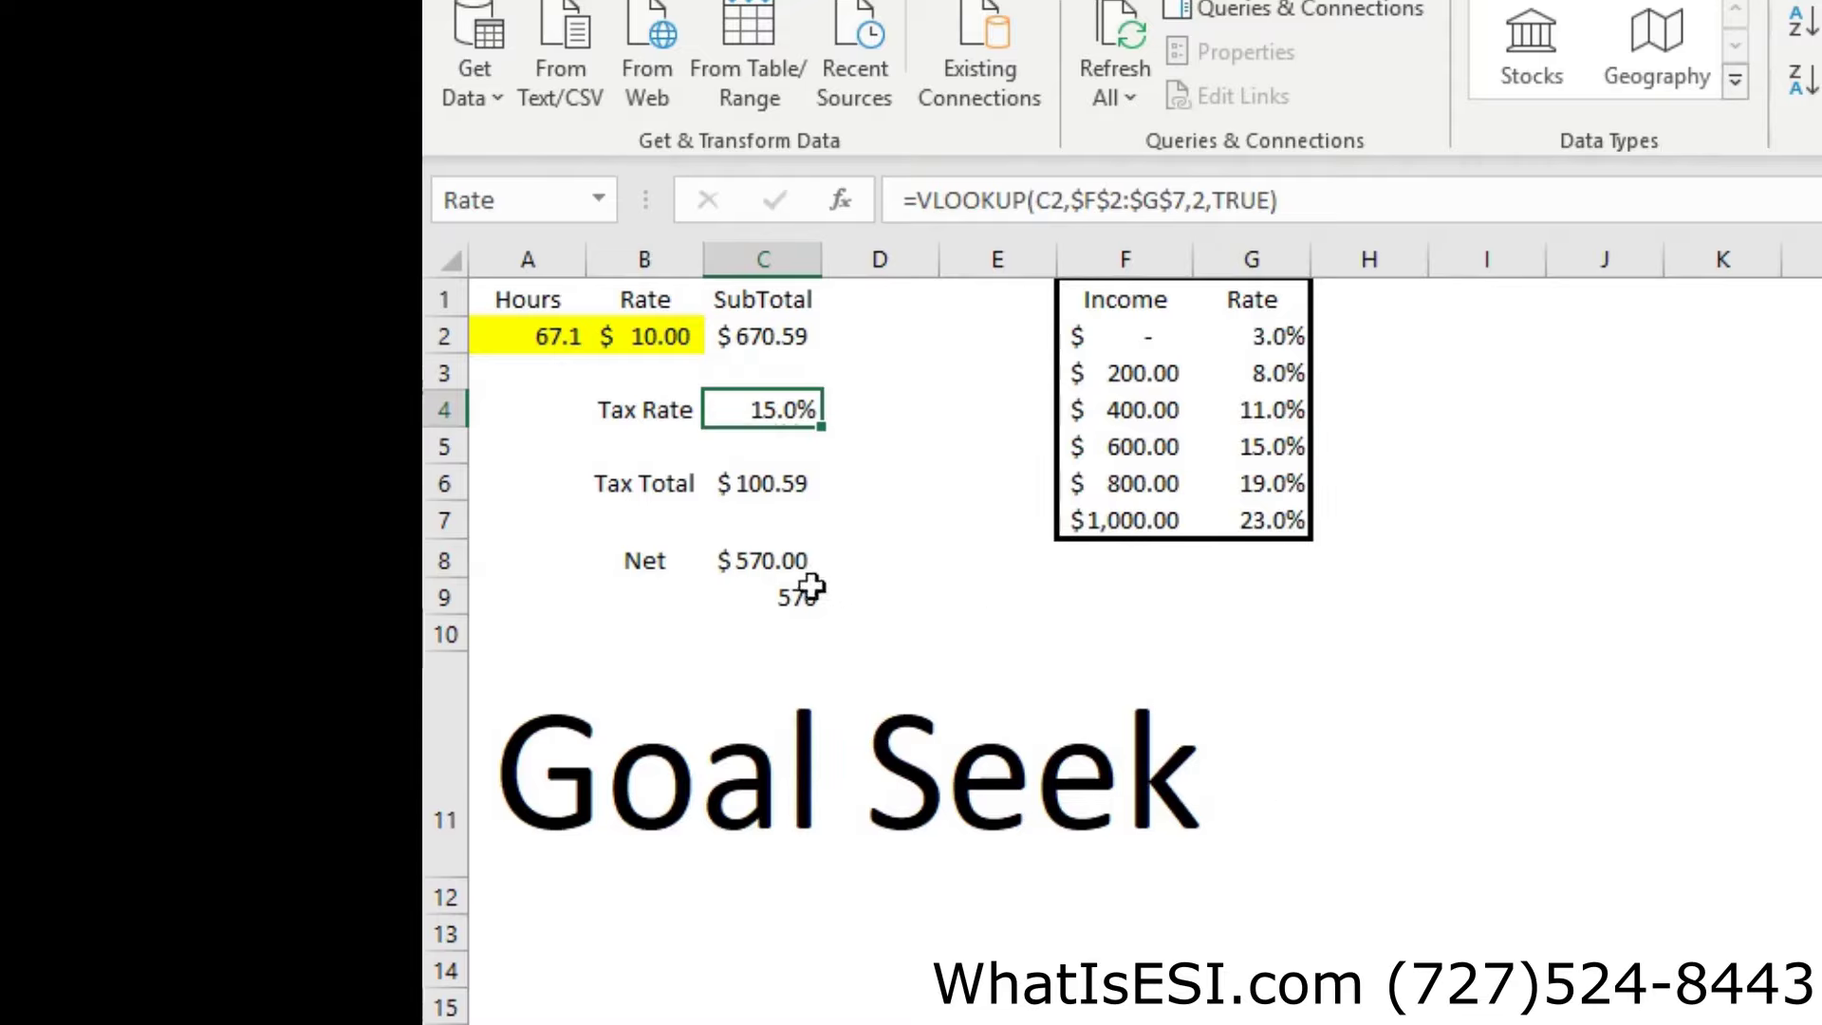
# - Review how the rate in B2 and hours in A2 feed the subtotal in C2 and the net in C8
pyautogui.click(751, 565)
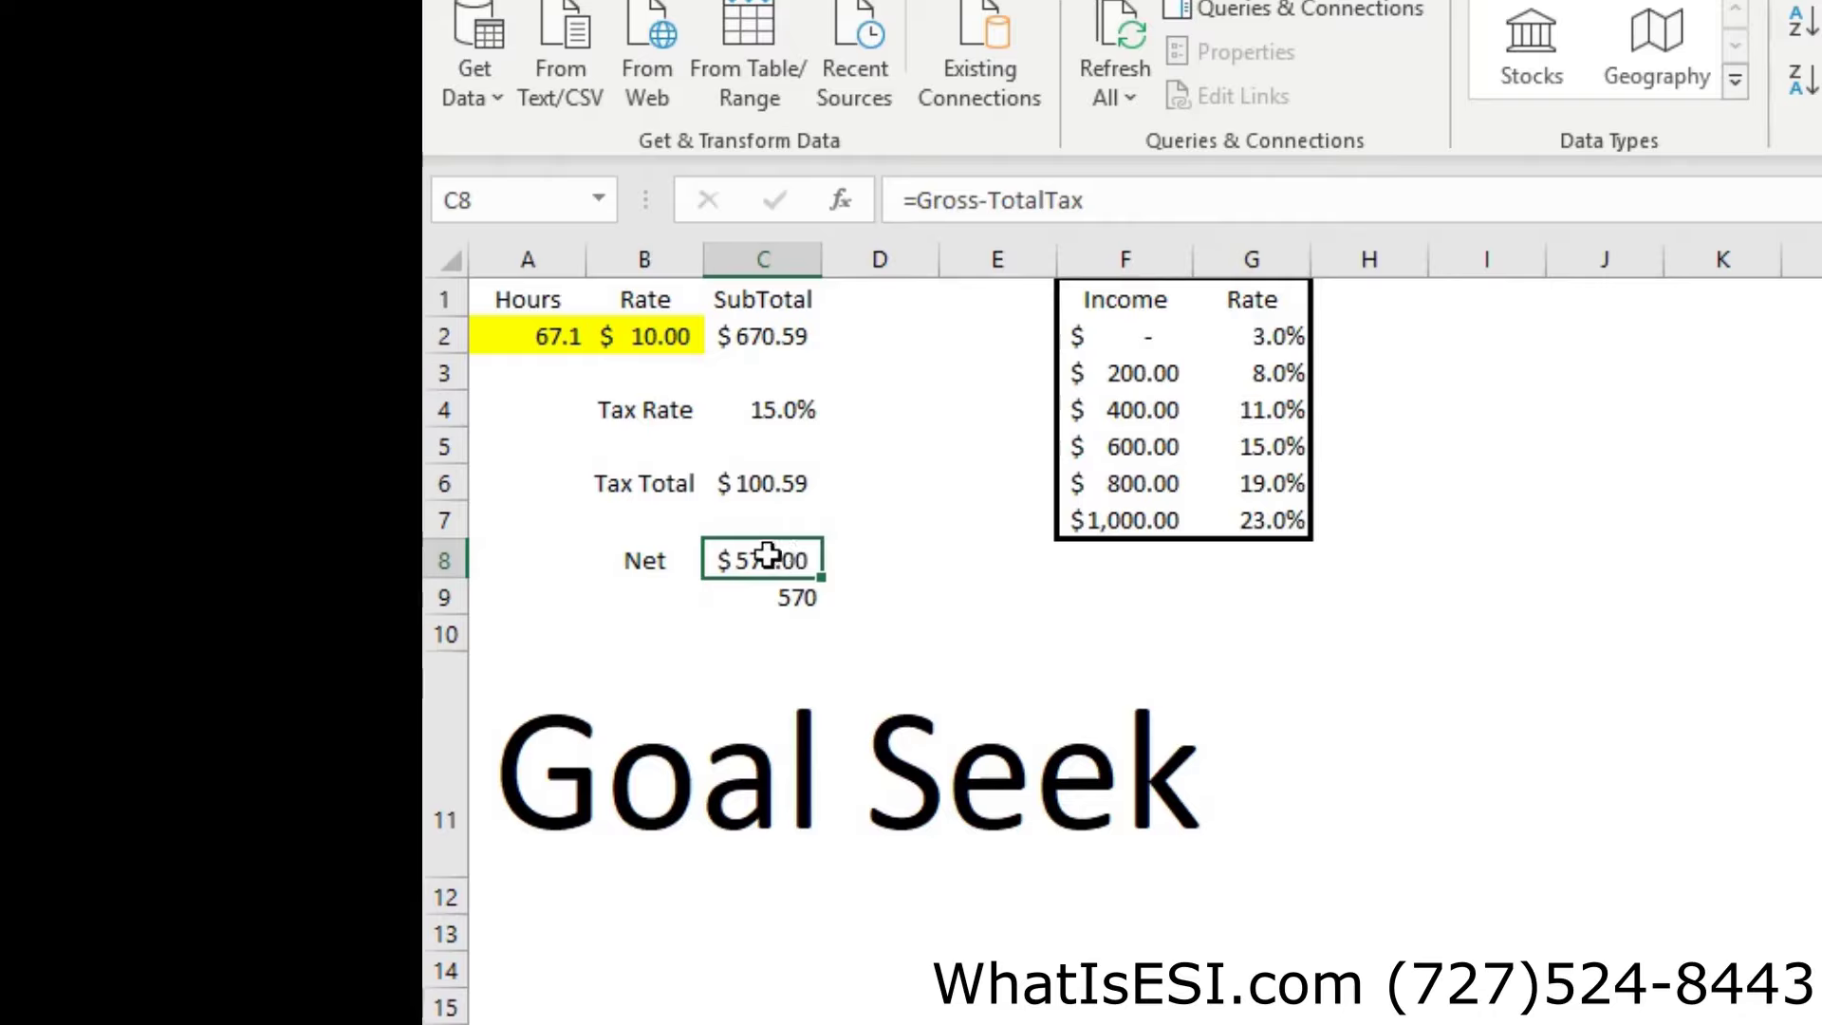
pyautogui.click(664, 341)
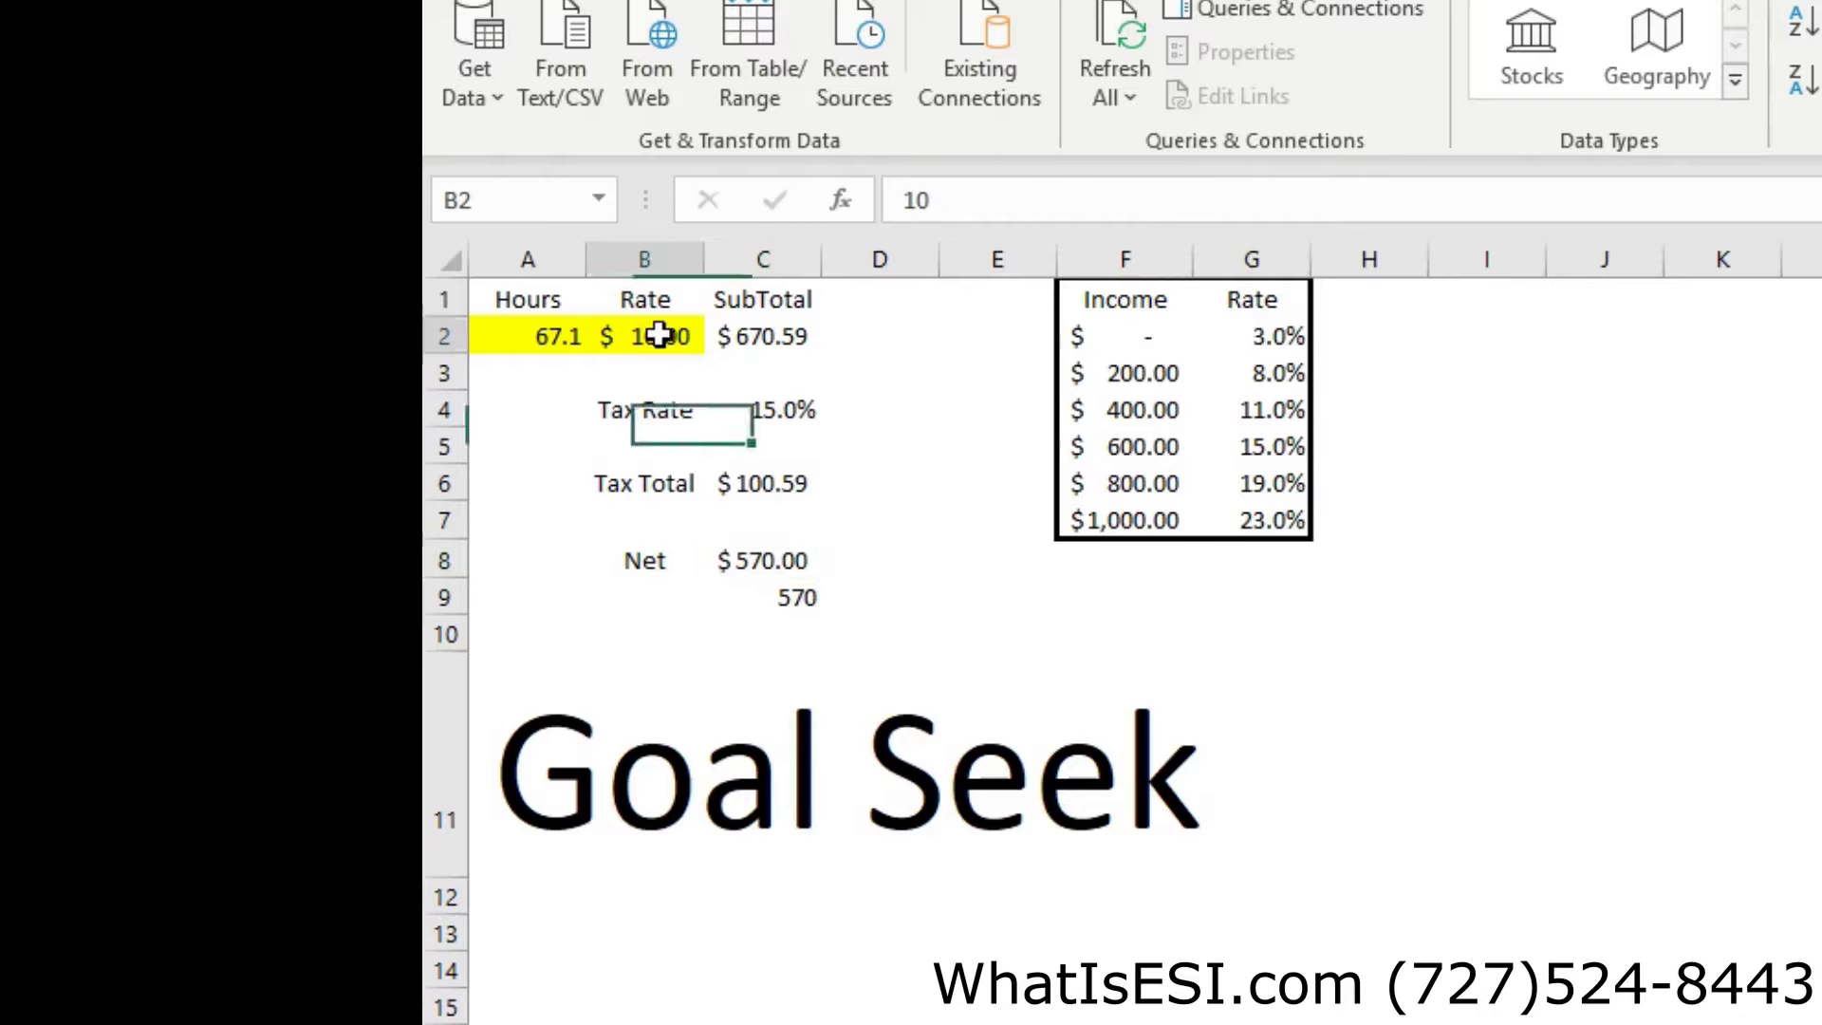
pyautogui.click(564, 337)
pyautogui.click(671, 336)
pyautogui.click(549, 338)
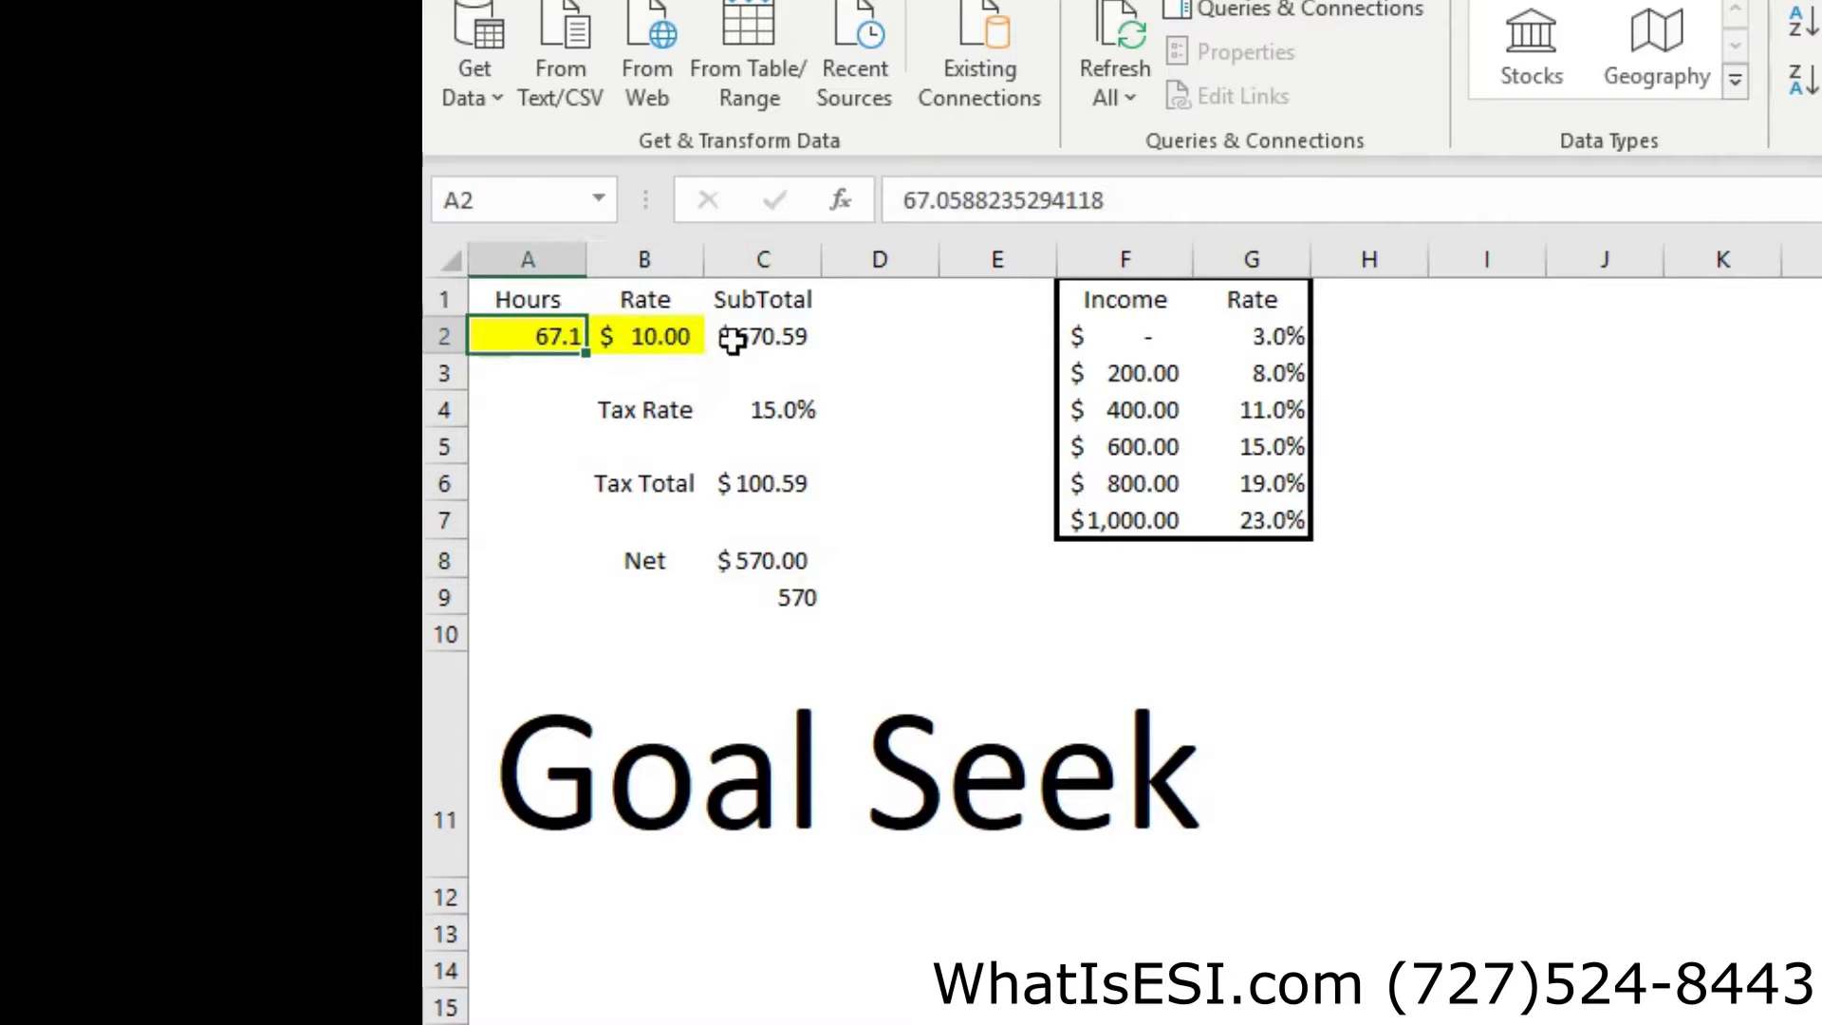
pyautogui.click(732, 340)
pyautogui.click(749, 552)
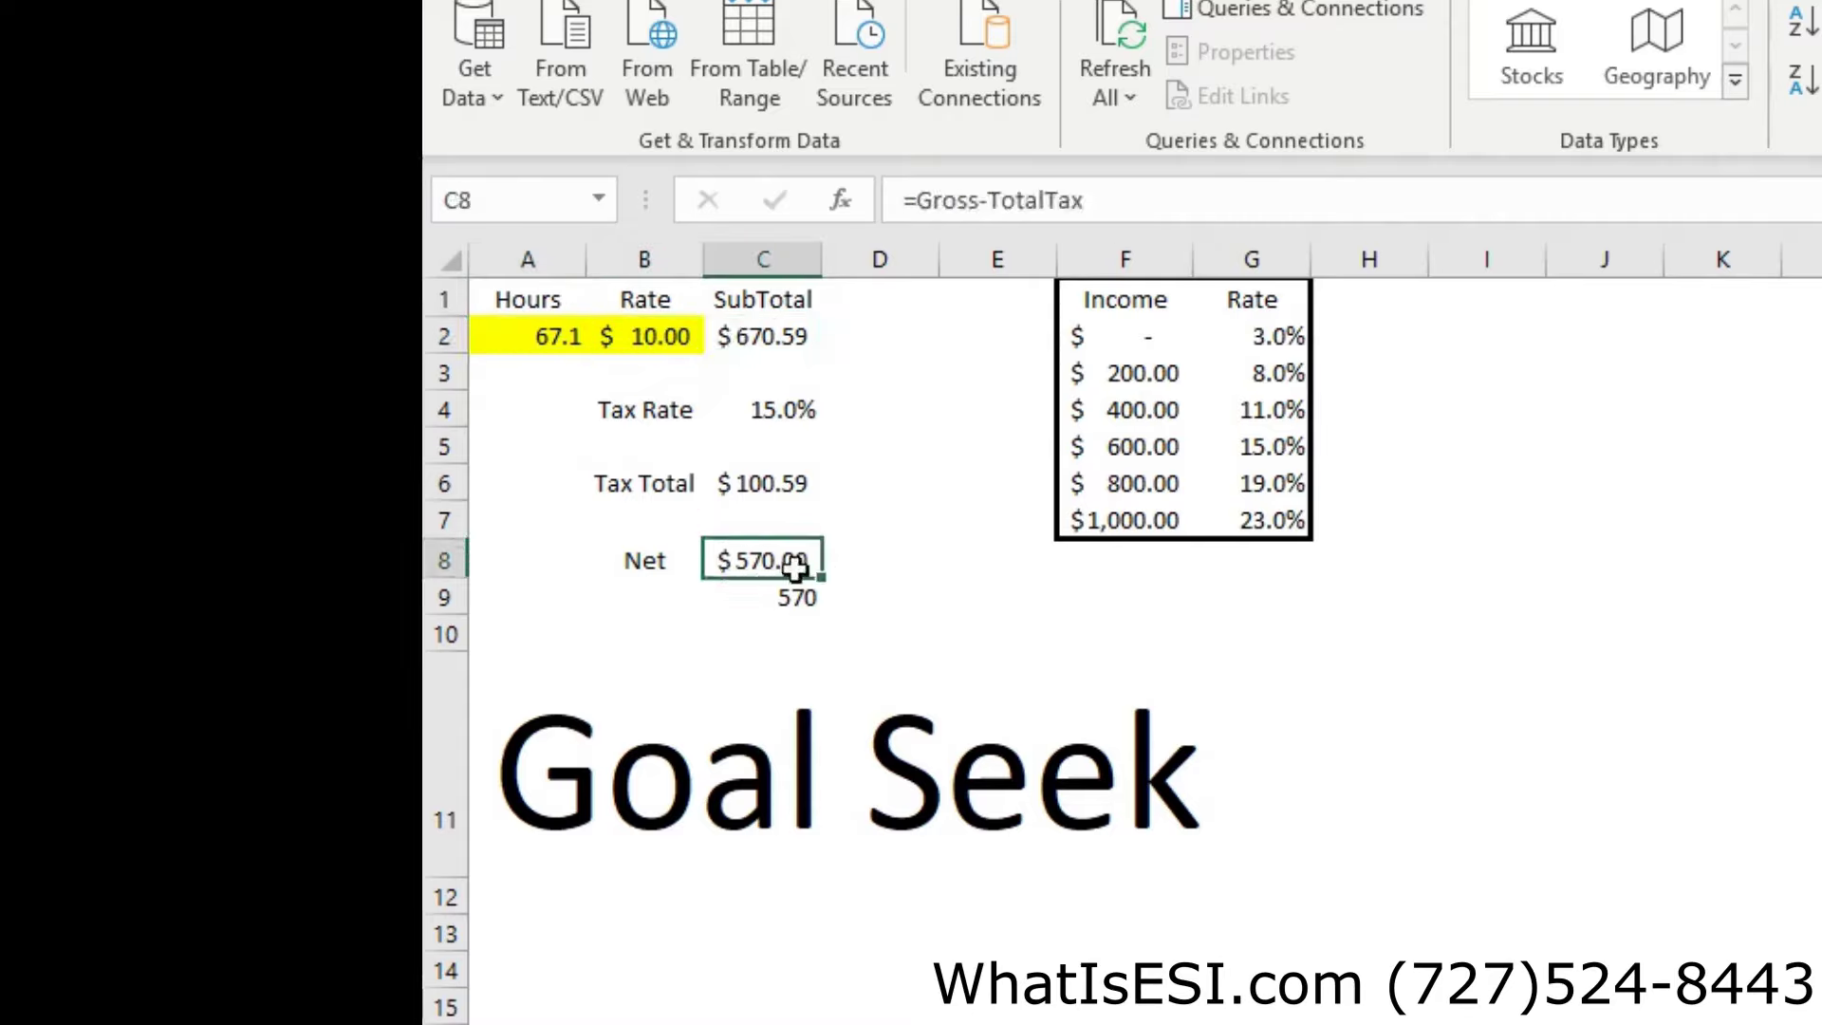